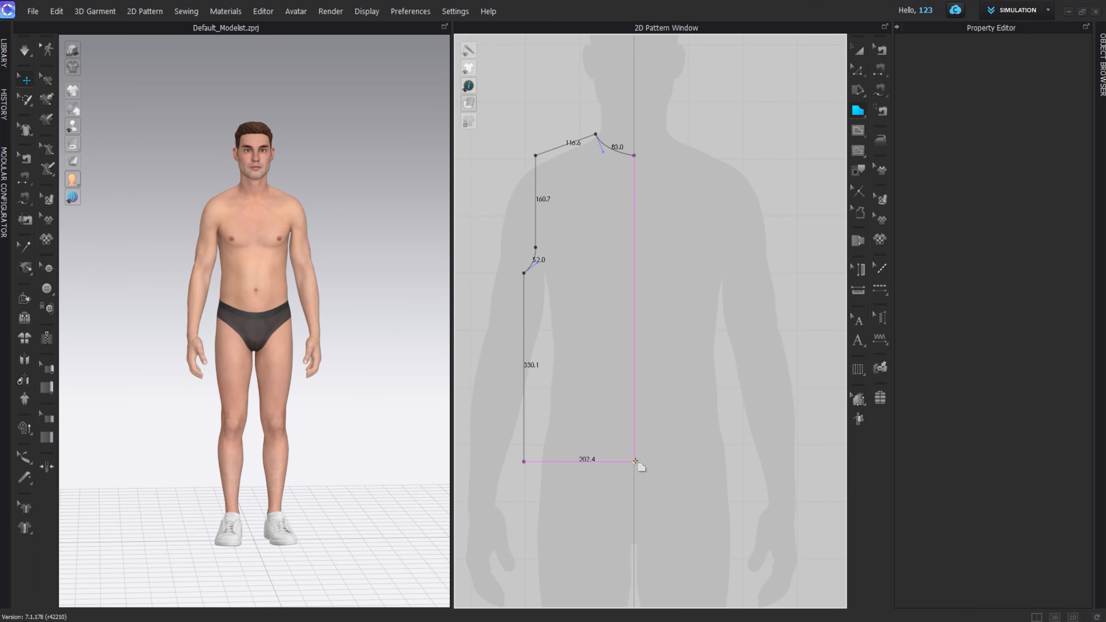
Step: Close the half front bodice outline and create its symmetric counterpart alongside the centre front line
left_click(636, 157)
left_click(859, 50)
left_click(586, 243)
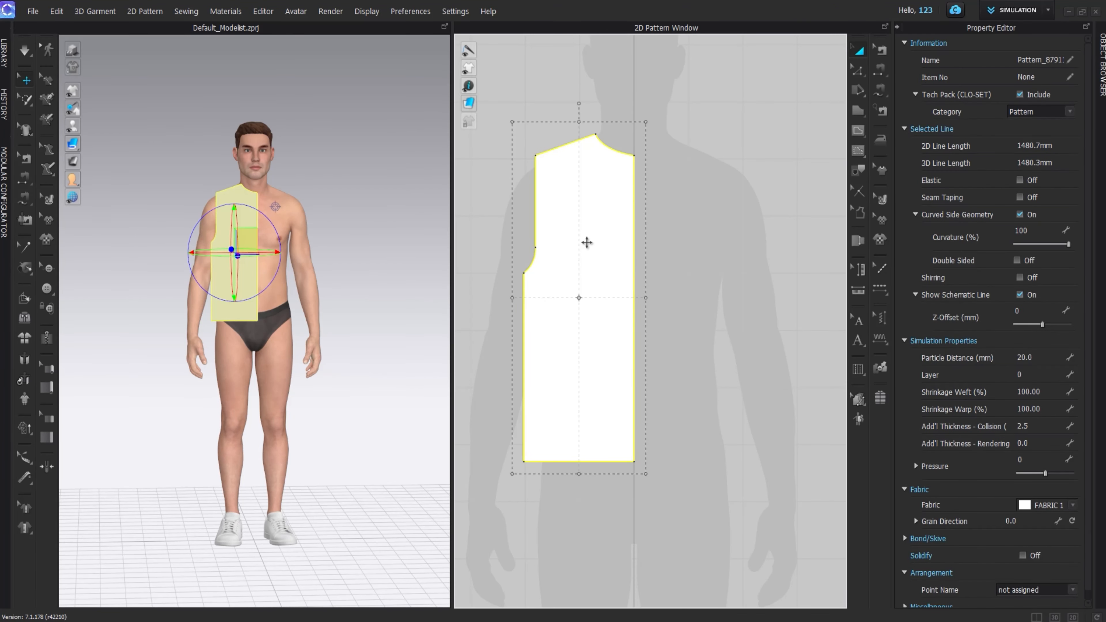
key("ctrl+d")
left_click(693, 290, "shift")
Step: Sew the two front bodice halves together along the centre front edges
left_click(880, 69)
left_click(640, 212)
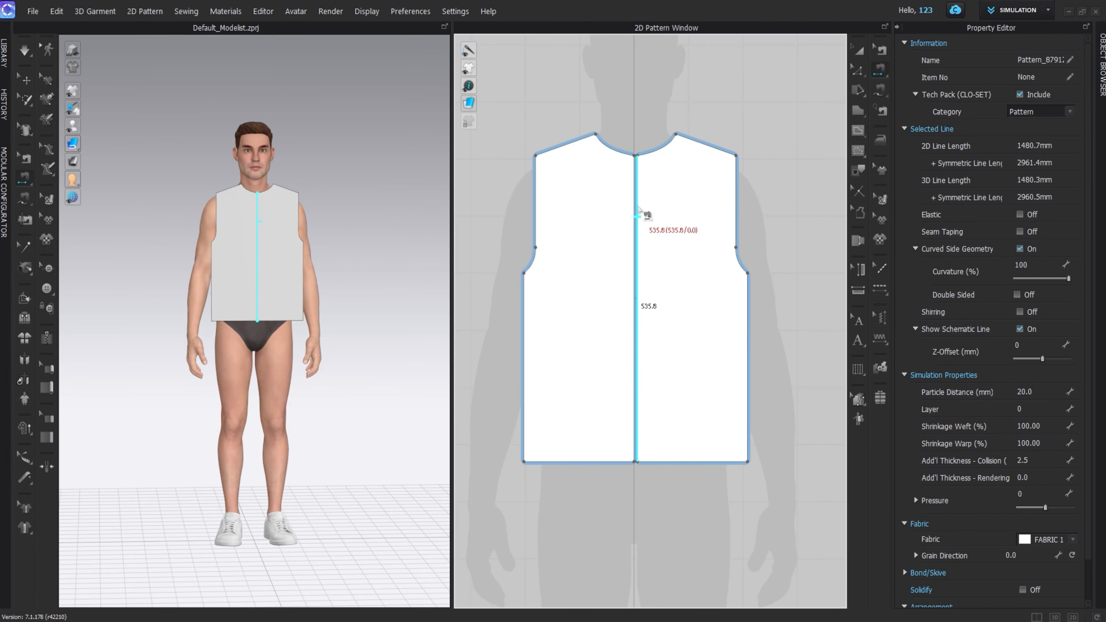
left_click(633, 214)
Step: Select both front halves and place a linked duplicate beside them for the back
left_click(859, 53)
left_click(616, 235)
scroll(595, 228, "down", 3)
key("ctrl+d")
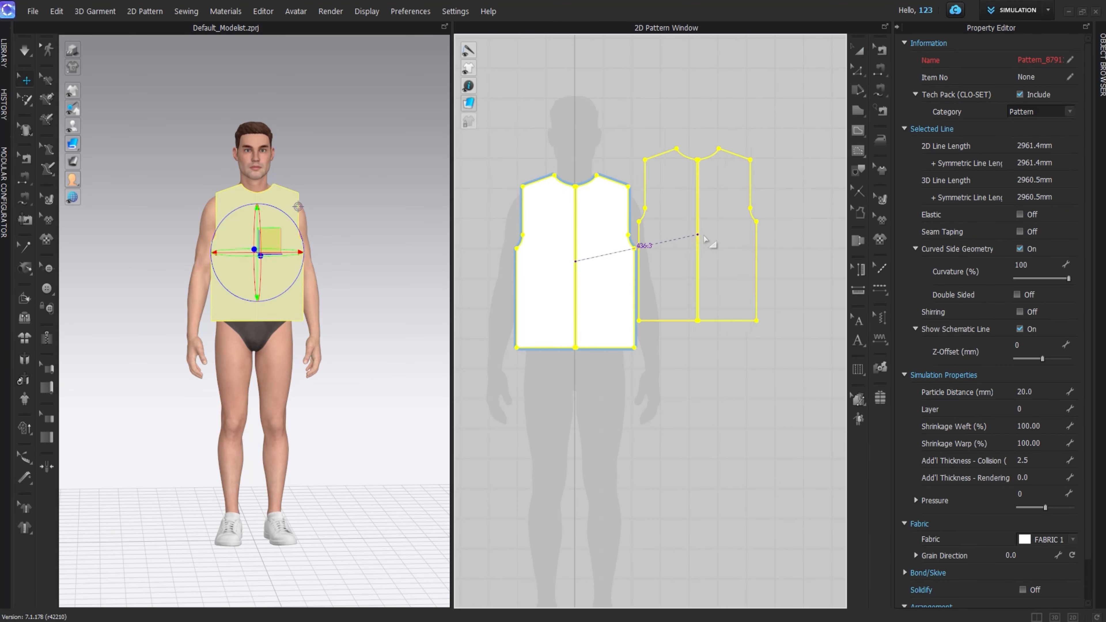
left_click(735, 270)
Step: Zoom in on the centre seam of the duplicated halves and remove the linked editing of one half
scroll(736, 239, "up", 4)
left_click(730, 157)
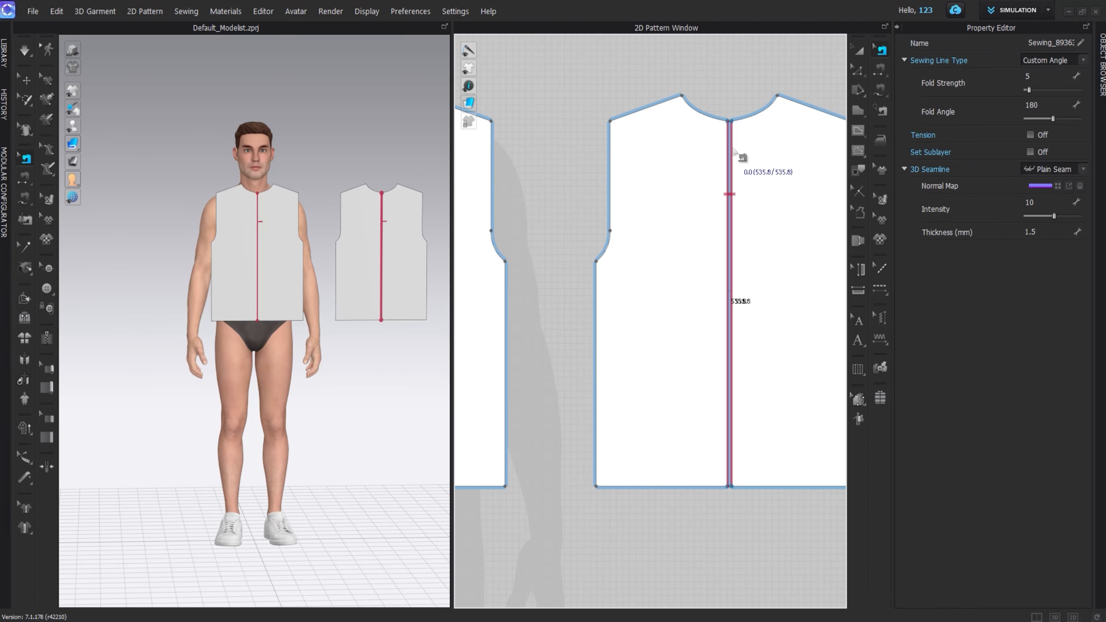
left_click(881, 51)
left_click(857, 70)
scroll(722, 242, "up", 5)
left_click(741, 329)
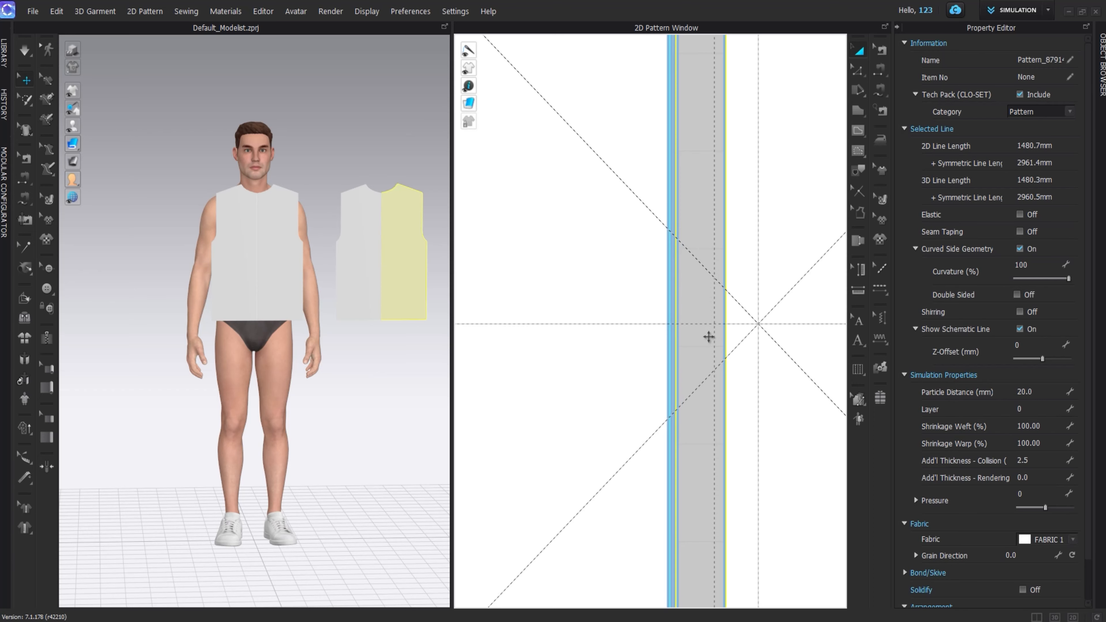
right_click(773, 314)
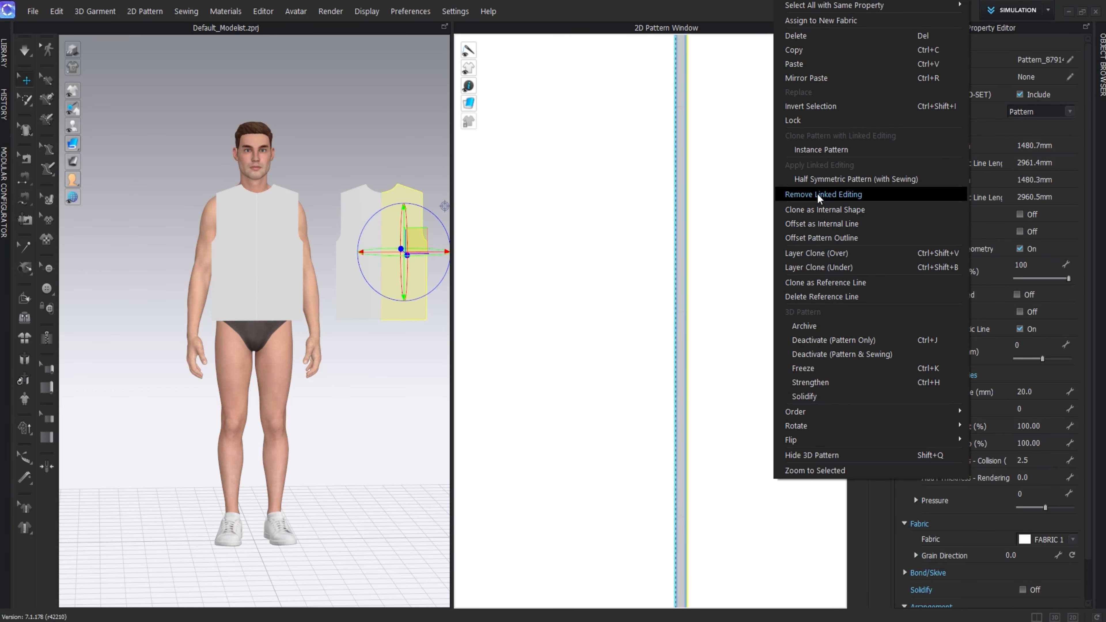
Step: Merge the two duplicated halves into one back pattern along their centre edges
right_click(647, 247)
left_click(601, 232)
left_click(682, 444)
right_click(670, 196)
left_click(702, 329)
scroll(679, 327, "down", 10)
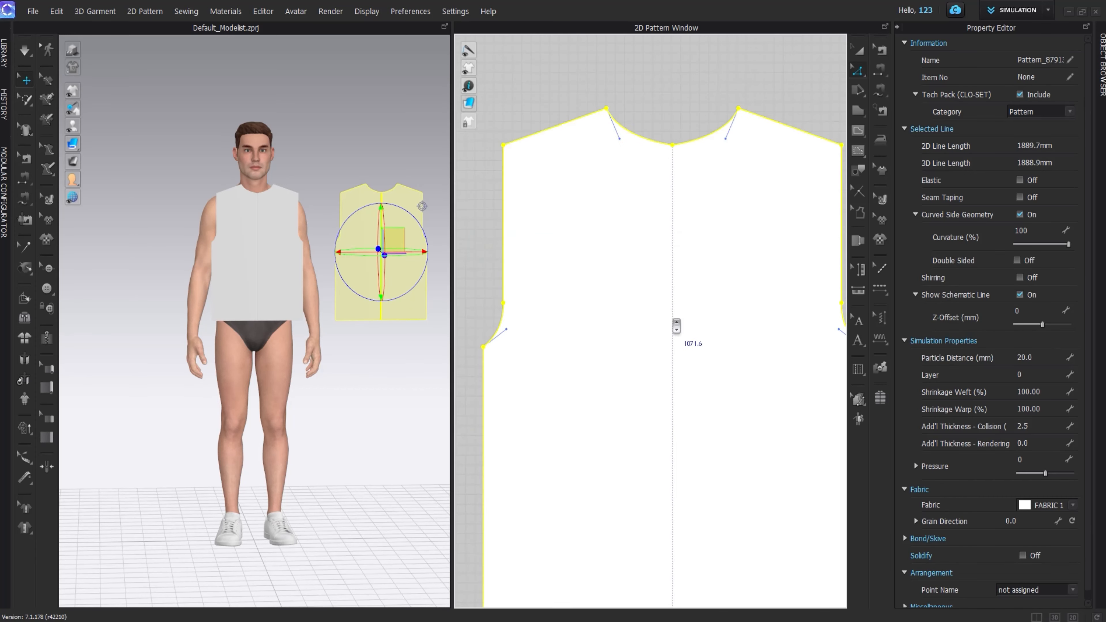
Step: Raise the centre point of the back neckline and flatten the neckline curves on both sides of it
scroll(670, 224, "up", 4)
left_click(670, 225)
left_click(690, 258)
scroll(693, 257, "up", 4)
left_click_drag(682, 259, 679, 181)
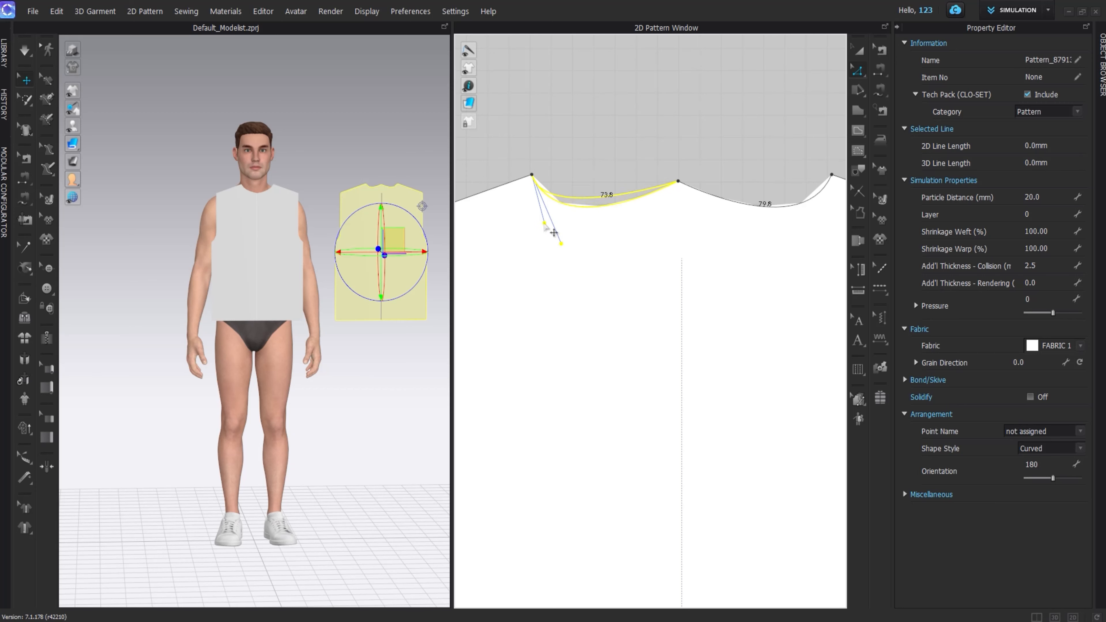
middle_click_drag(541, 208, 507, 200)
left_click_drag(736, 124, 819, 192)
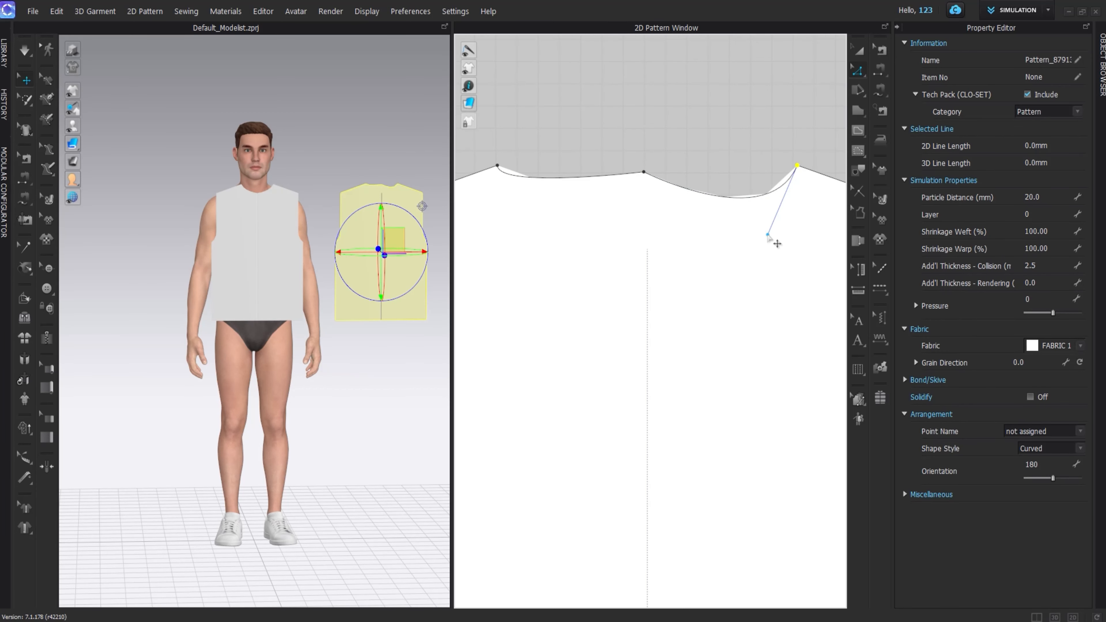
key("ctrl+z")
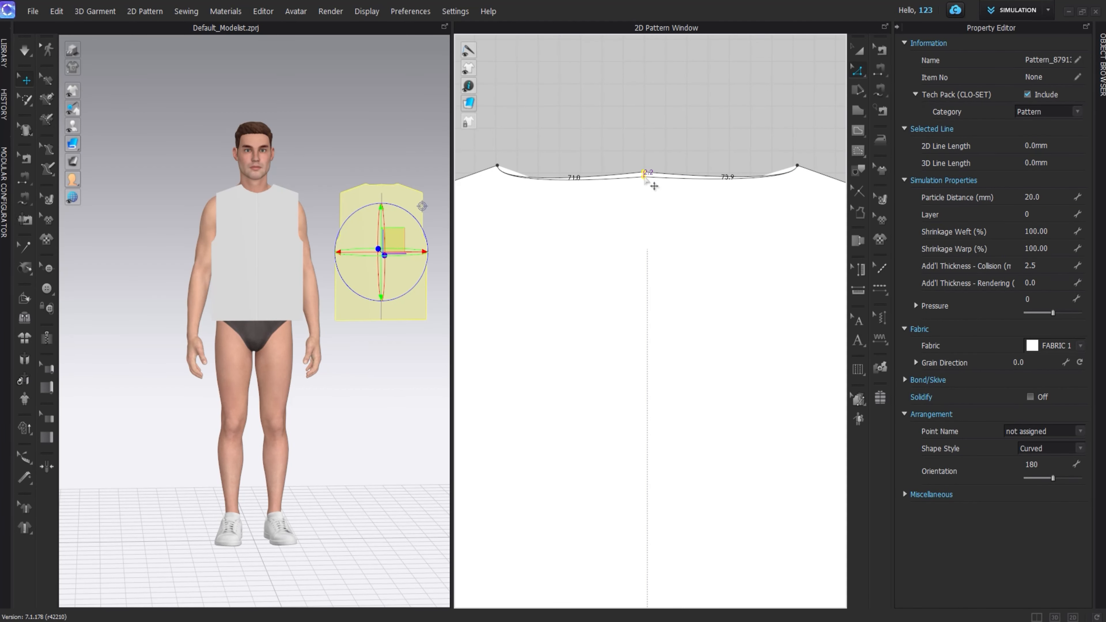
Step: Select the back pattern and move it in 3D to stand behind the avatar's back
left_click(857, 52)
scroll(827, 65, "down", 5)
left_click(718, 253)
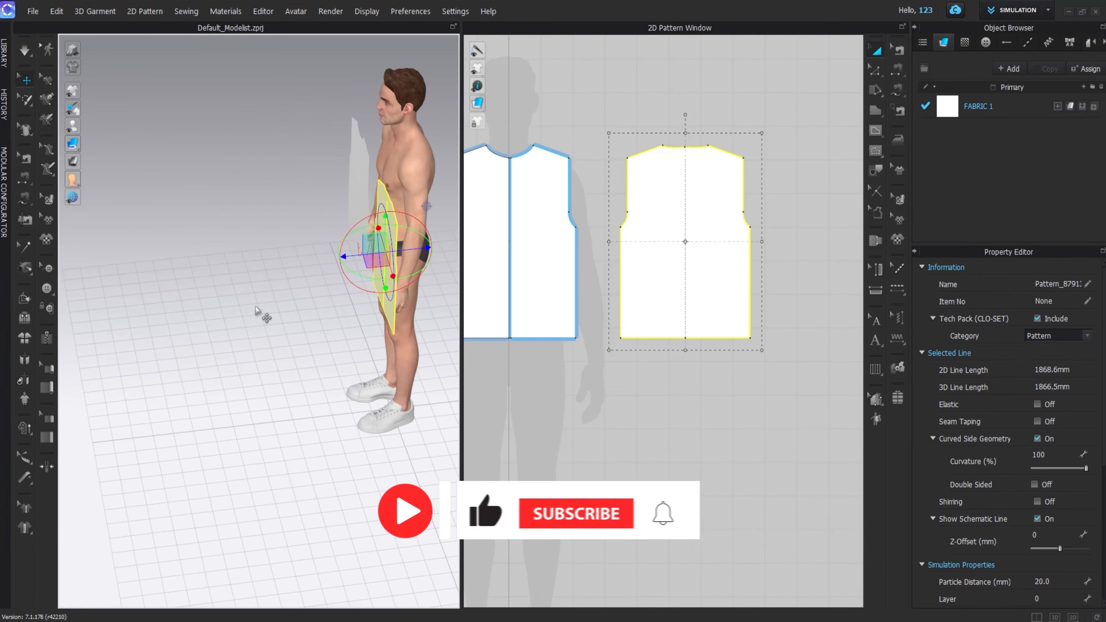
right_click_drag(264, 314, 242, 317)
left_click_drag(266, 286, 327, 293)
right_click_drag(327, 294, 244, 332)
left_click_drag(281, 308, 397, 304)
right_click_drag(283, 318, 338, 320)
left_click_drag(346, 261, 364, 266)
right_click_drag(307, 362, 346, 343)
mouse_move(233, 276)
right_mouse_down()
mouse_move(301, 279)
mouse_move(249, 269)
right_mouse_up()
Step: Select both front halves in 3D and move them closer to the avatar's chest
left_click(270, 278)
left_click(246, 206, "shift")
left_click(245, 265)
left_click_drag(268, 266, 283, 267)
left_click(403, 360)
Step: Flip the back pattern so its outer surface faces away from the avatar's back
scroll(553, 229, "up", 3)
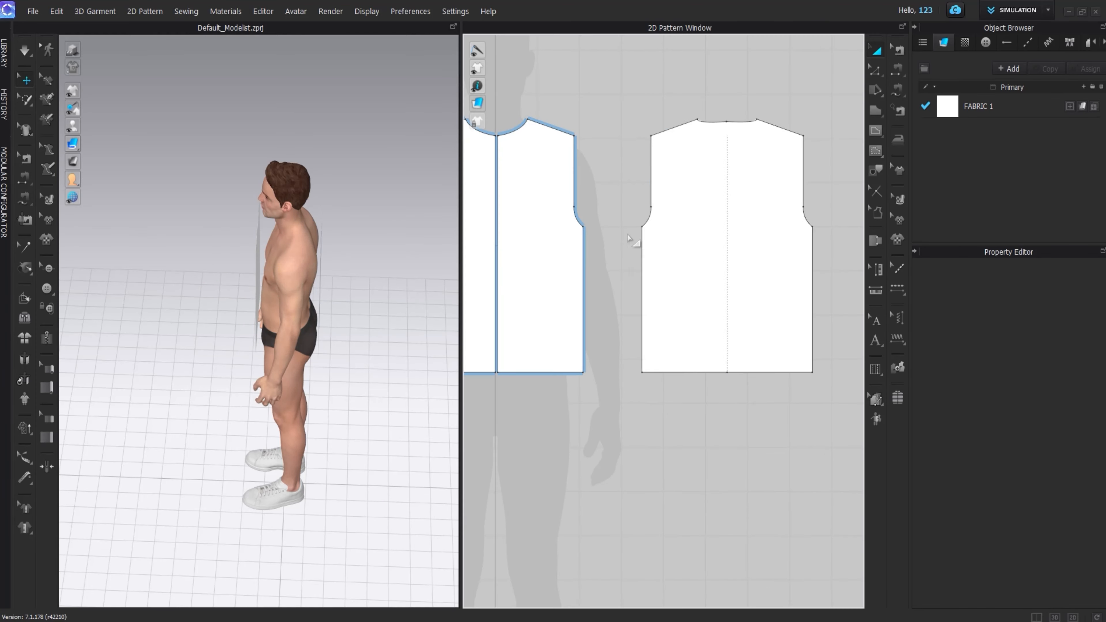
right_click(696, 223)
mouse_move(754, 456)
left_click(908, 456)
left_click(767, 440)
right_click_drag(320, 194, 269, 215)
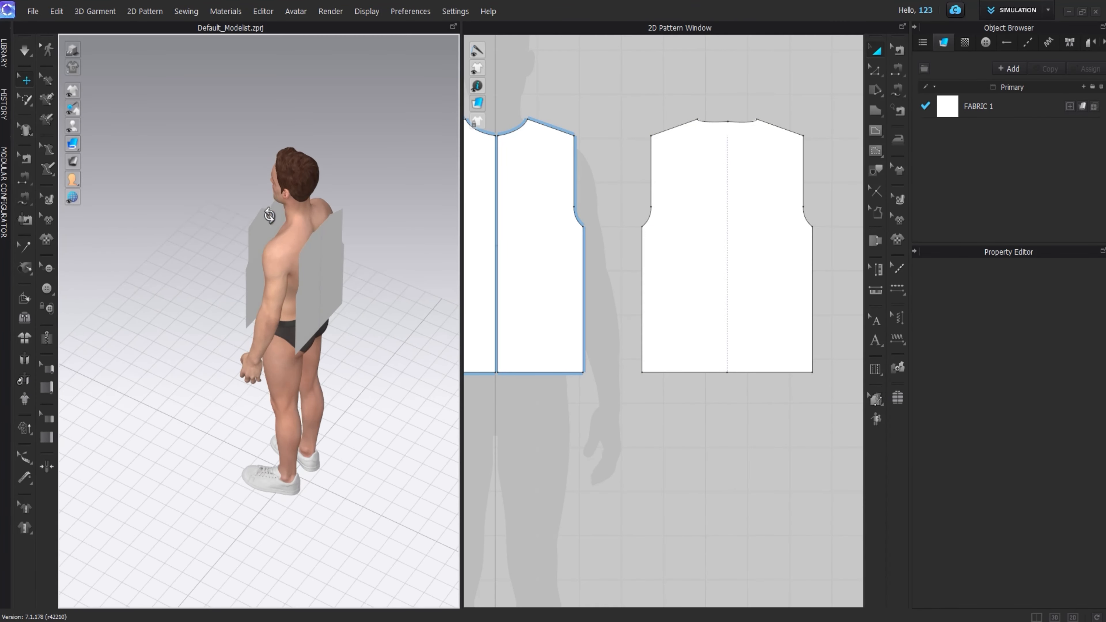
left_click(325, 249)
right_click(325, 249)
left_click(372, 500)
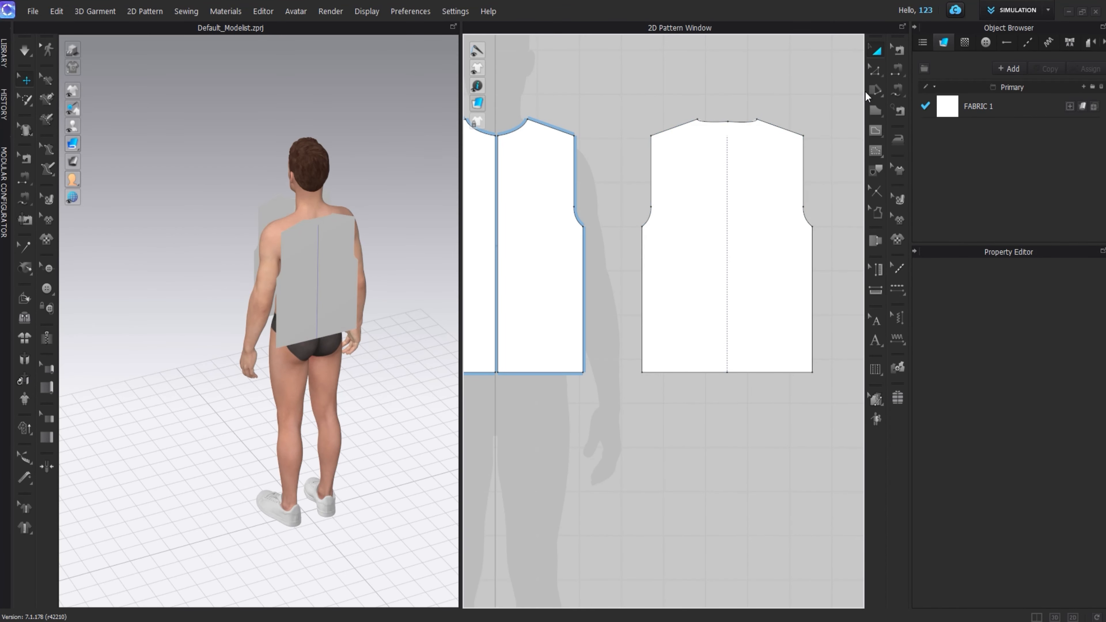
Step: Free-sew one front half's side seam and shoulder seam to the matching edges of the back
left_click(898, 87)
left_click(583, 227)
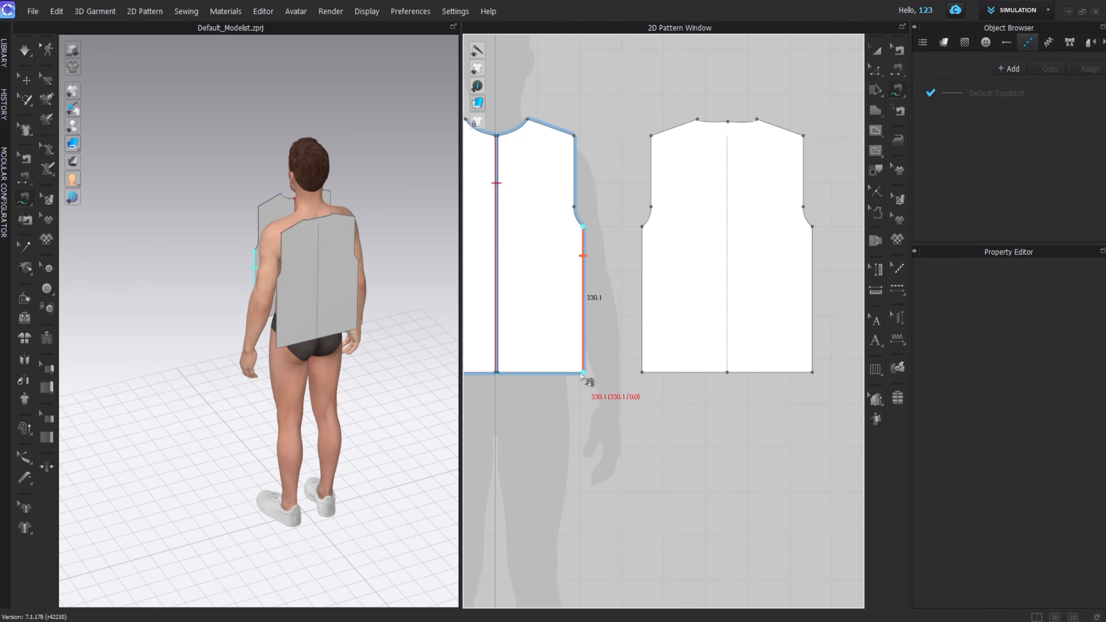
left_click(642, 372)
left_click(528, 119)
left_click(574, 136)
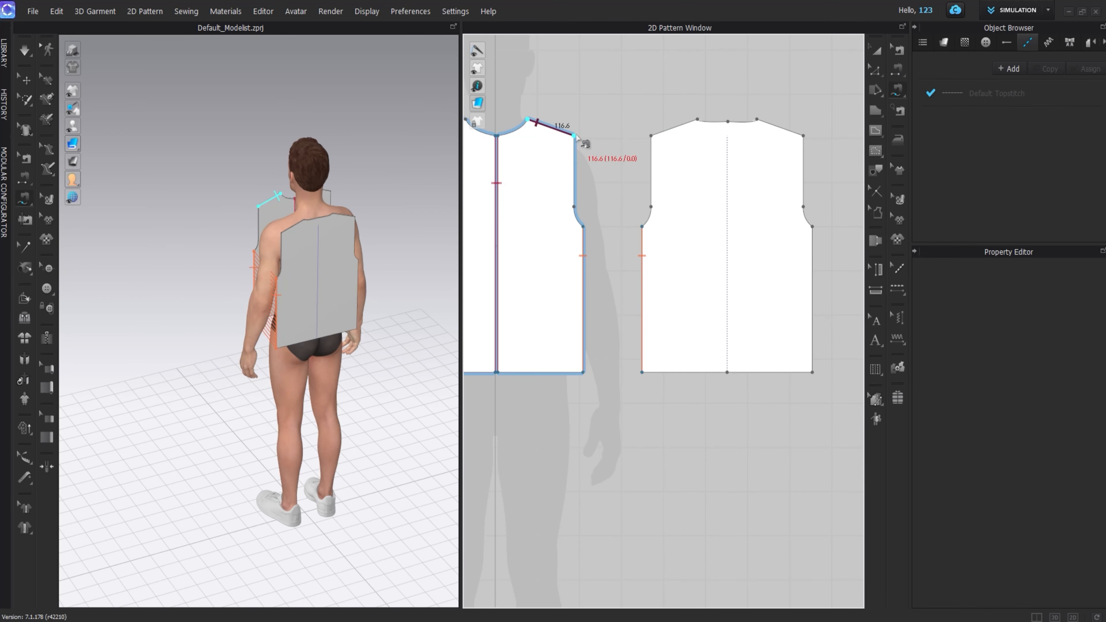
left_click(693, 119)
left_click(651, 136)
Step: Free-sew the remaining shoulder seam between back and front, and run the simulation
scroll(706, 127, "down", 4)
left_click(739, 122)
left_click(769, 132)
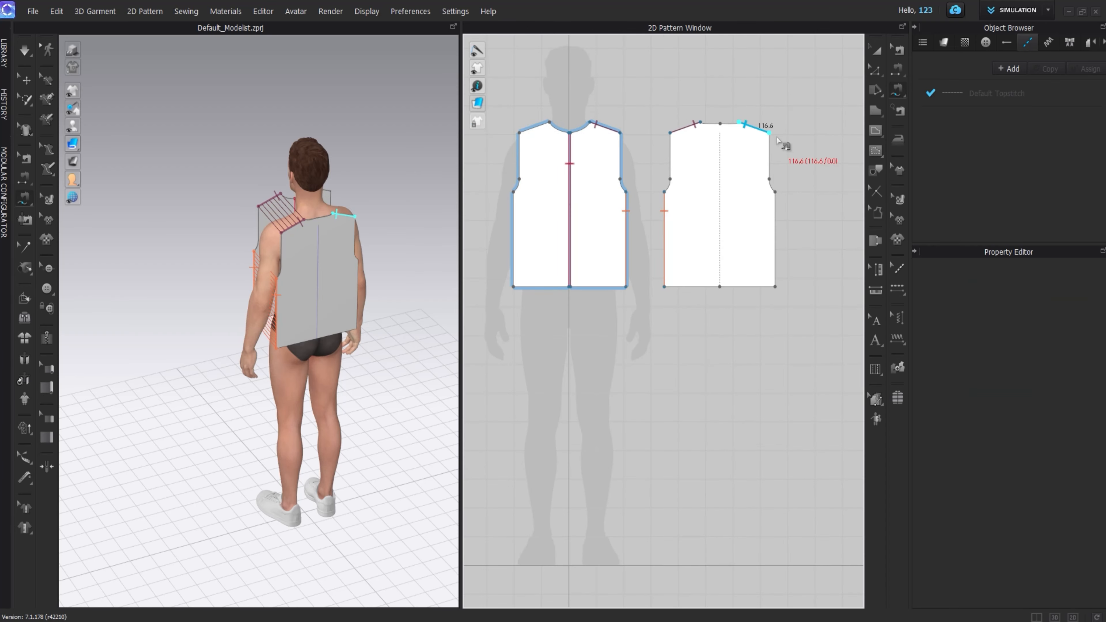
left_click(547, 122)
left_click(527, 138)
key("space")
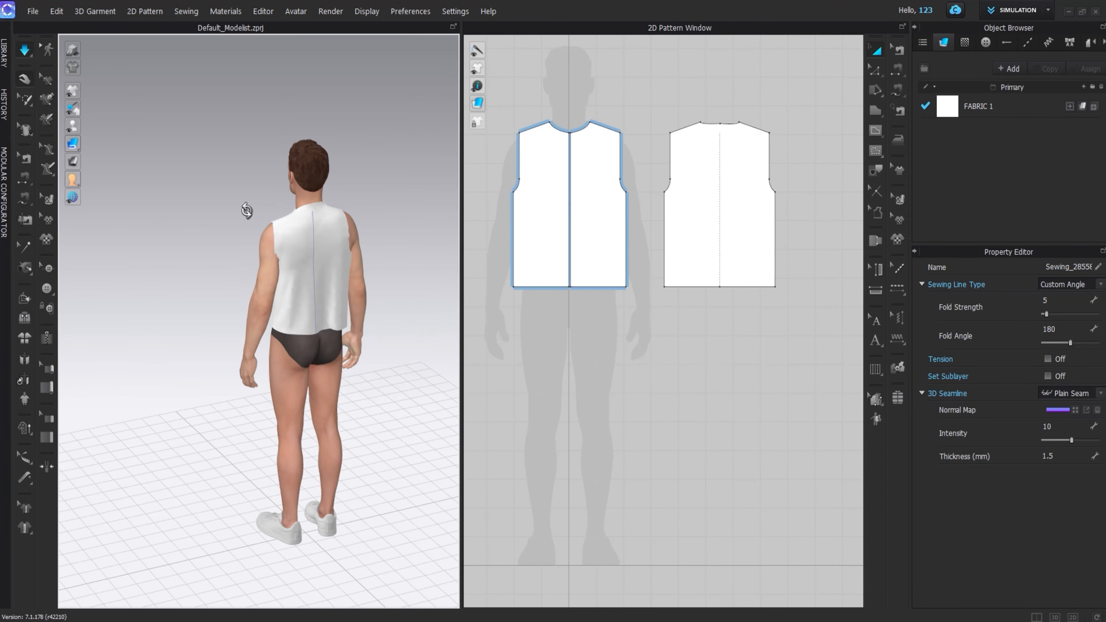
Step: Free-sew the open side seam between front and back, and simulate the garment
left_click(898, 90)
left_click(513, 193)
left_click(513, 288)
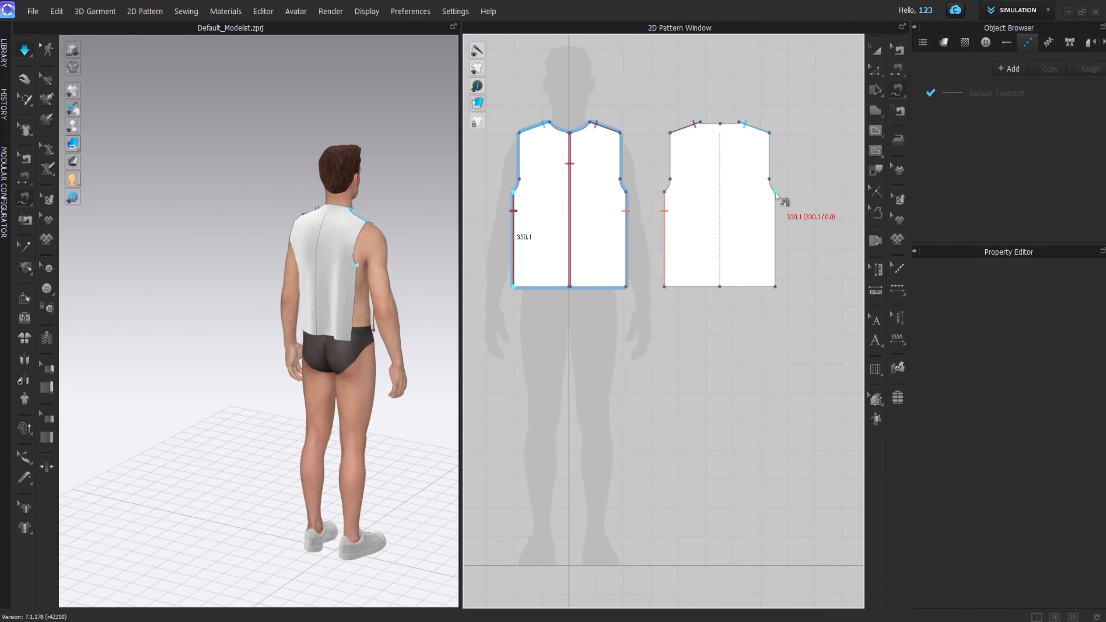
left_click(775, 192)
left_click(776, 287)
key("space")
Step: Pull the draped front at the chest and waist to settle the bodice on the avatar
right_click_drag(392, 250, 292, 244)
left_click(284, 242)
left_click(345, 235)
middle_click_drag(323, 271, 305, 199)
left_click_drag(278, 228, 304, 263)
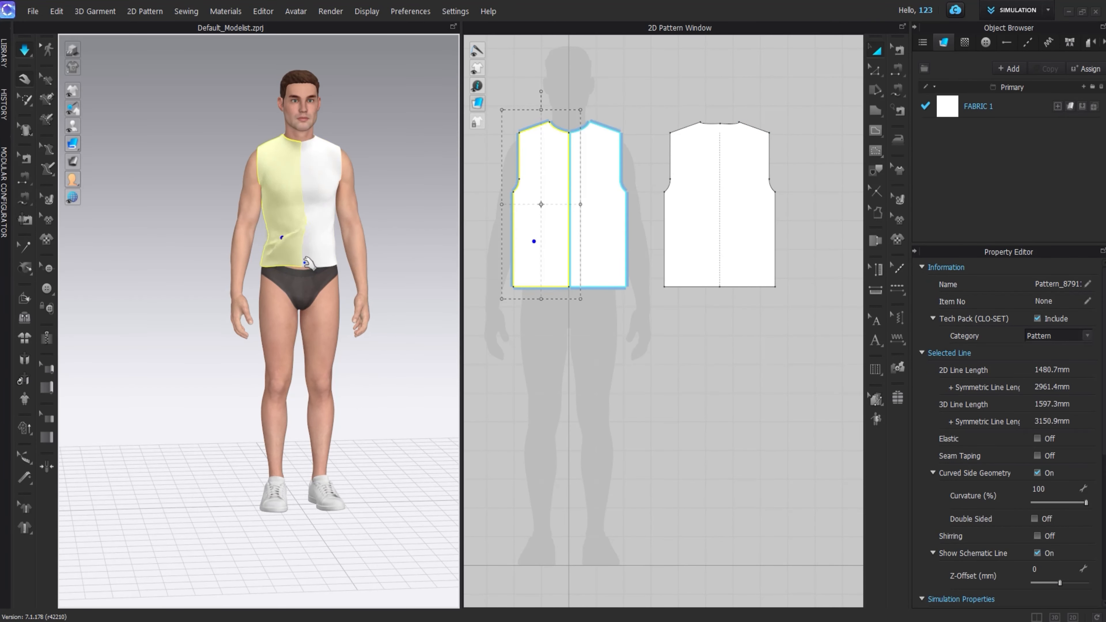
left_click_drag(282, 191, 223, 170)
right_click_drag(334, 281, 309, 264)
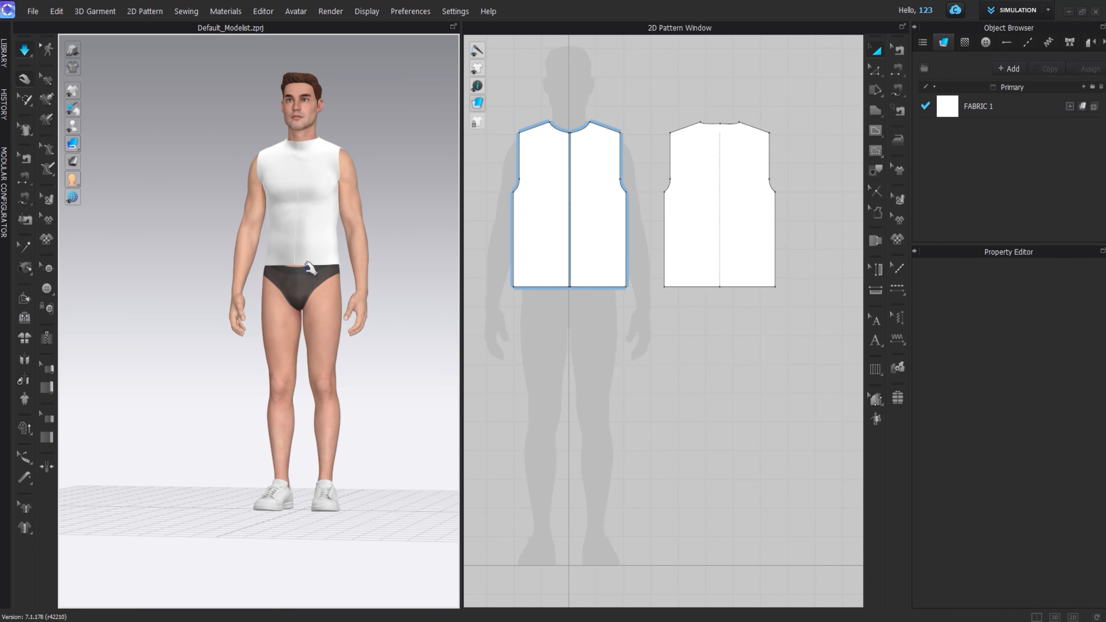
left_click_drag(300, 262, 276, 285)
Step: Draw a half-sleeve polygon beside the front, about 497 mm long with an 83 mm hem and 370 mm underarm edge
left_click(635, 214)
middle_click_drag(635, 215, 818, 253)
left_click(876, 110)
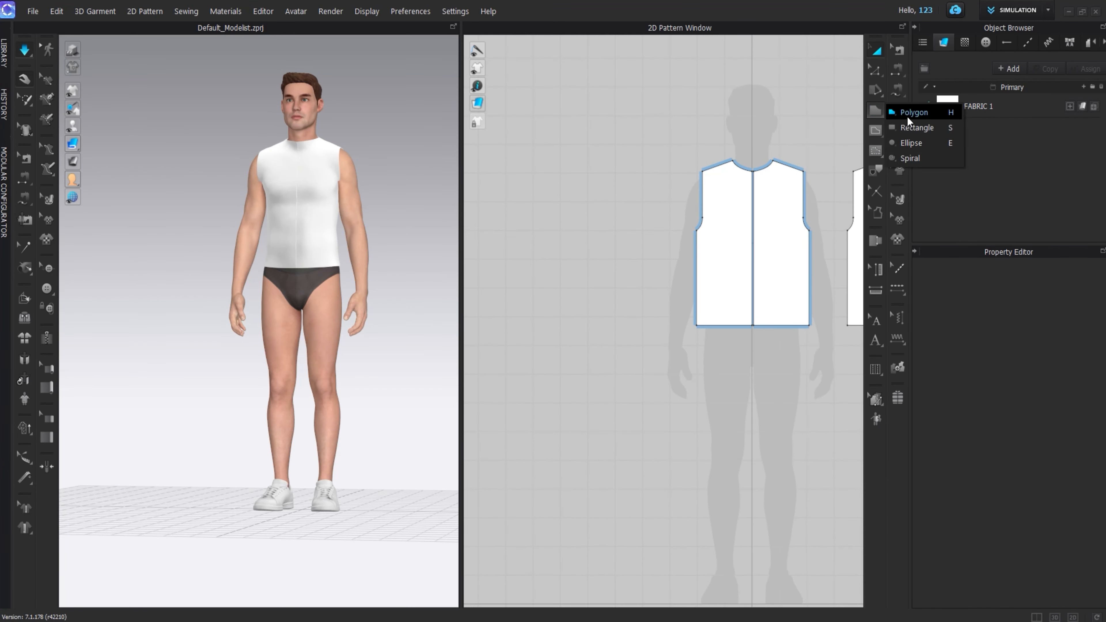
left_click(909, 115)
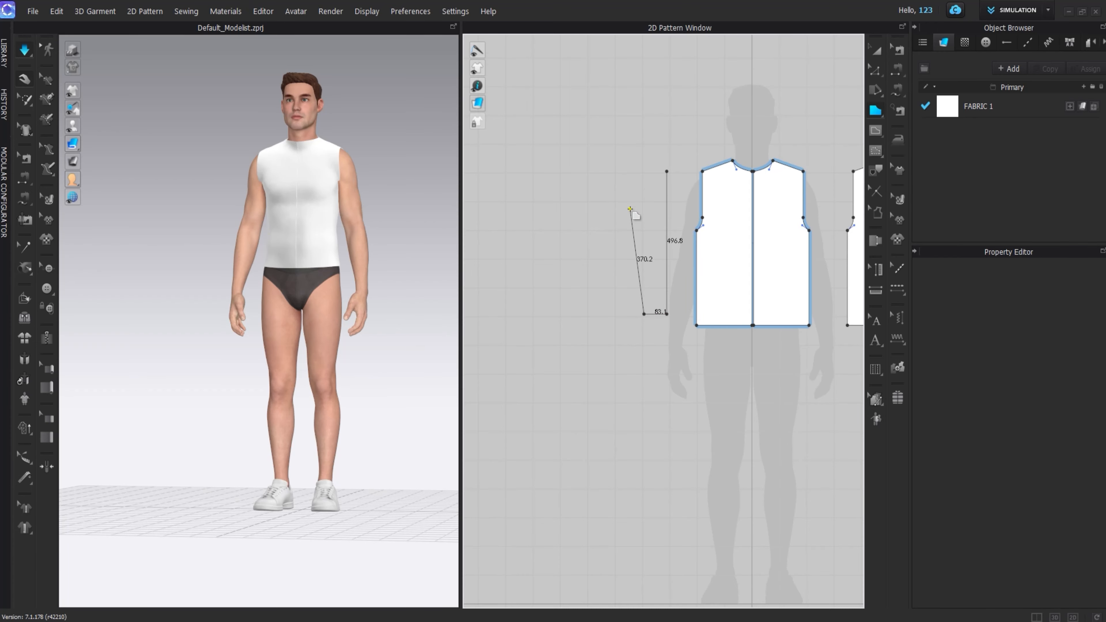
left_click(661, 179)
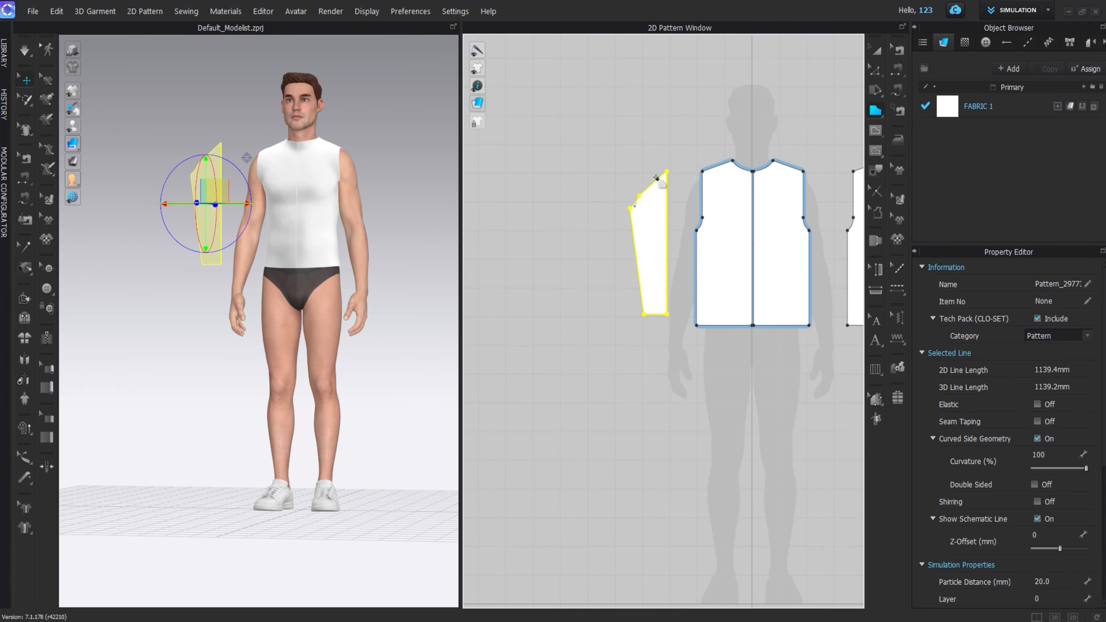
Step: Curve the sleeve cap's straight segments and adjust the lower cap point and curve handles into a smooth armhole shape
scroll(650, 182, "up", 4)
key("v")
left_click_drag(657, 185, 647, 169)
key("z")
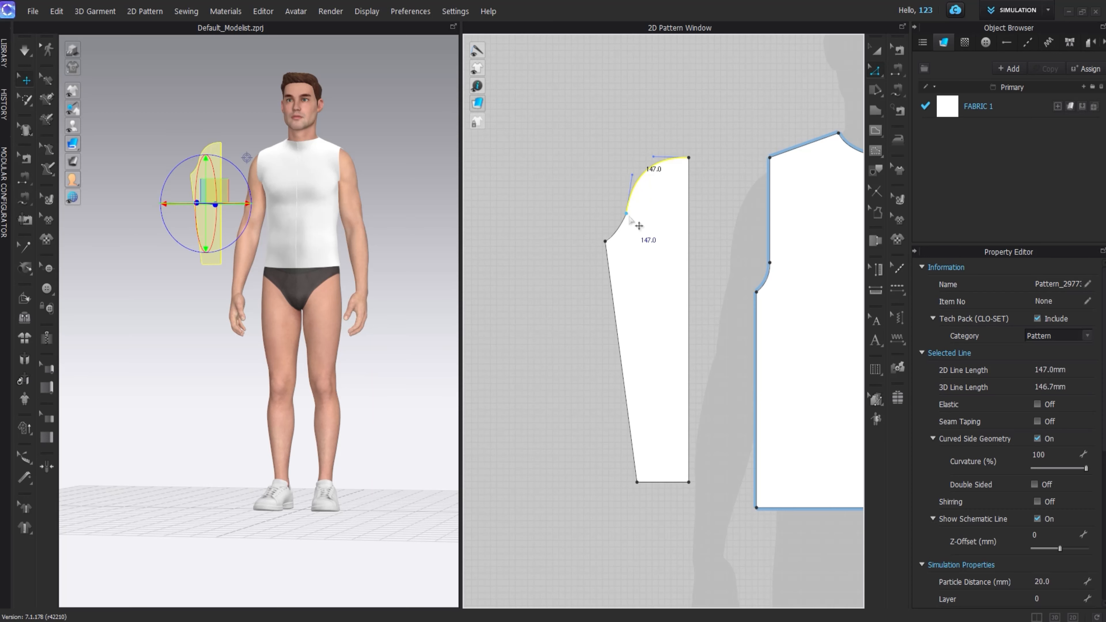
left_click_drag(627, 213, 622, 223)
scroll(630, 238, "up", 3)
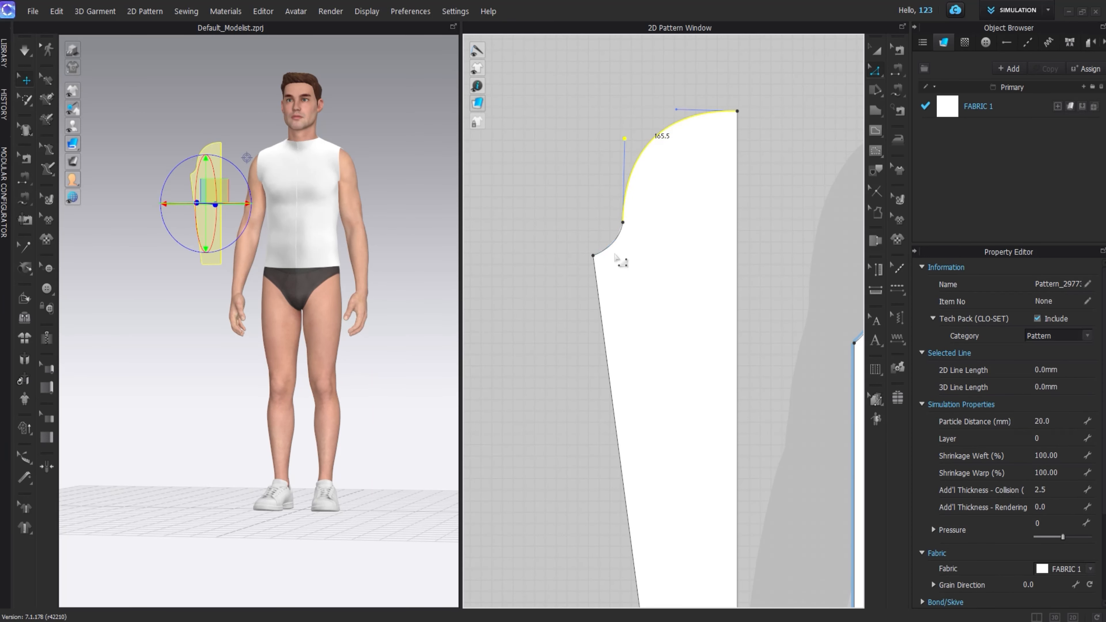
Step: Create a symmetric copy of the half sleeve and place it right against the original's long straight edge
key("a")
scroll(662, 223, "down", 4)
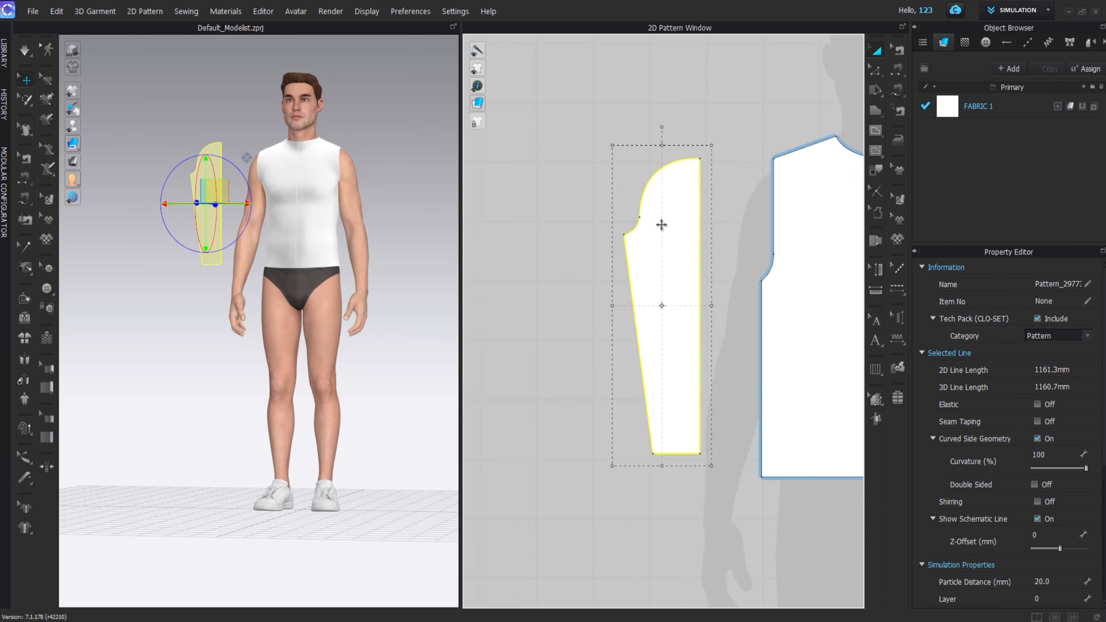
key("ctrl+d")
left_click(676, 284)
scroll(642, 292, "up", 10)
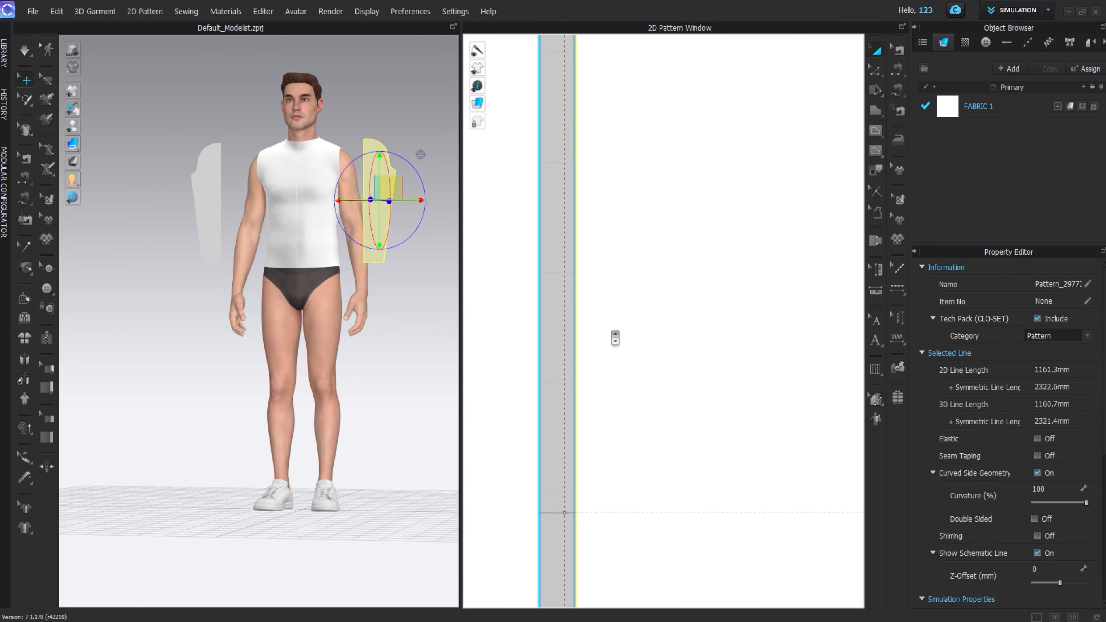
left_click_drag(630, 326, 600, 331)
Step: Move the mirrored sleeve half in 3D across the avatar to sit beside the original half
scroll(600, 334, "down", 6)
right_click_drag(405, 244, 403, 299)
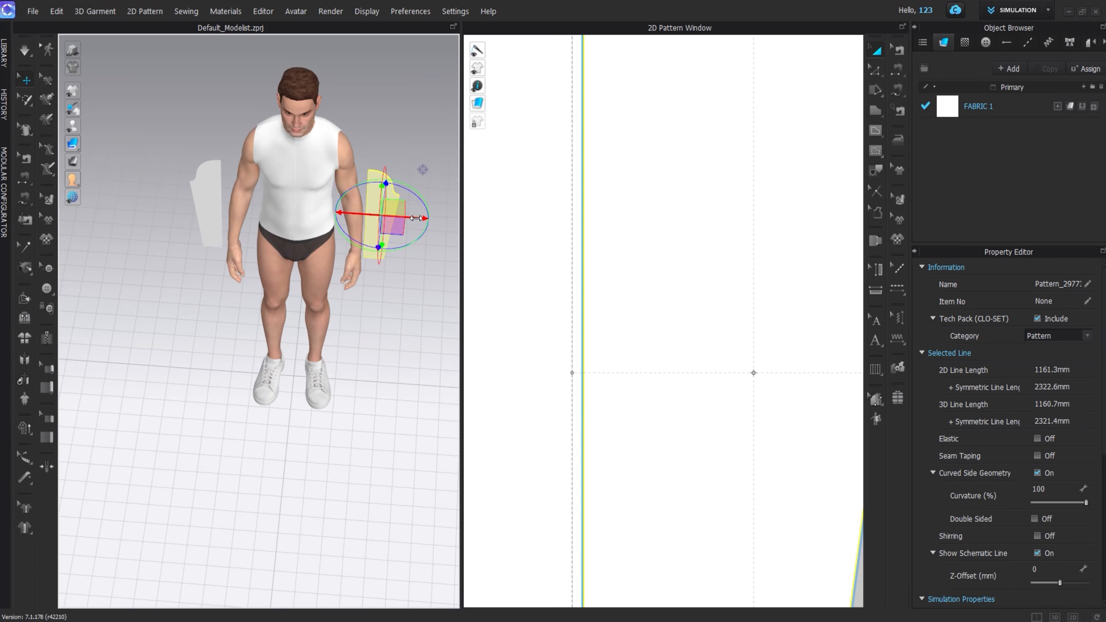
left_click_drag(416, 223, 256, 214)
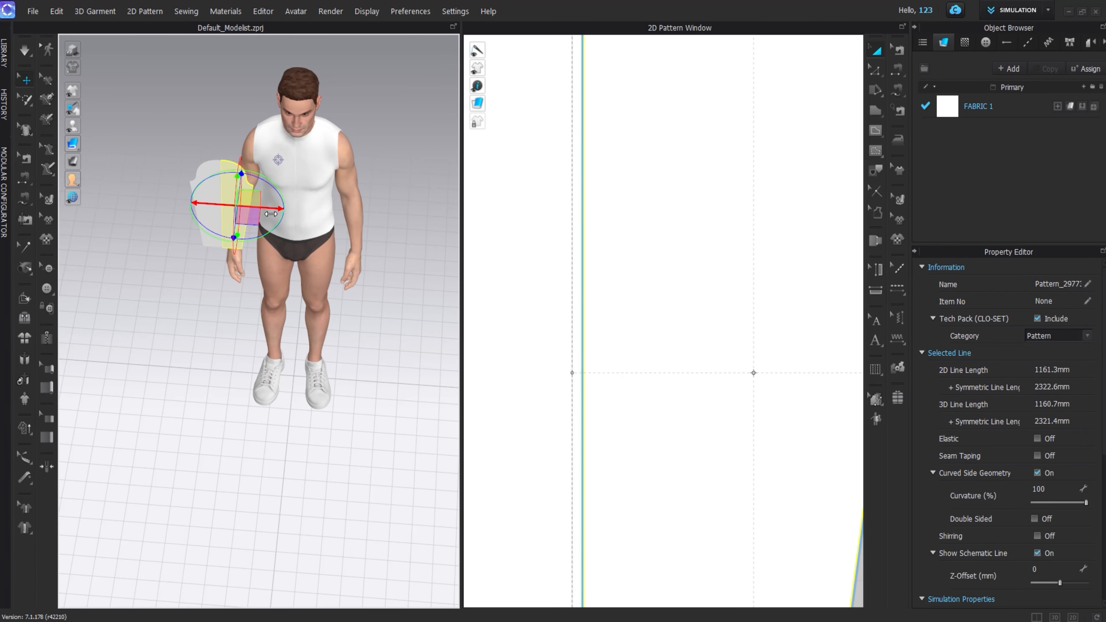
Step: Merge the two sleeve halves into one sleeve pattern along their adjacent long edges
right_click(585, 365)
left_click(579, 365)
left_click(595, 348)
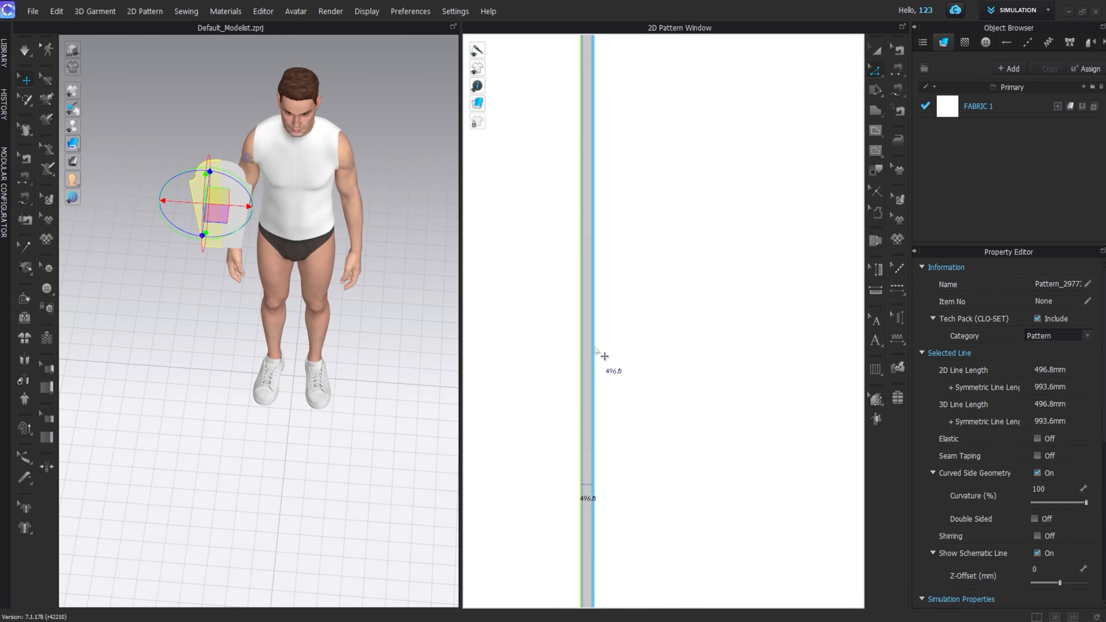
right_click(595, 347)
left_click(633, 502)
right_click(593, 375)
left_click(611, 384)
scroll(593, 290, "down", 7)
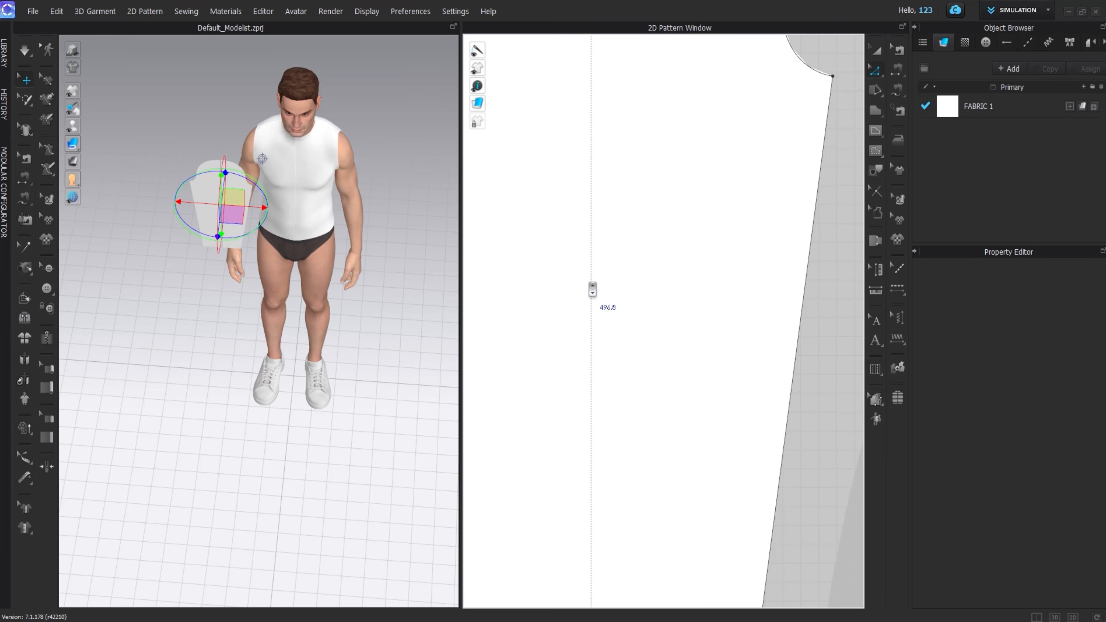
left_click(753, 113)
scroll(759, 109, "down", 5)
Step: Select the merged sleeve in 3D and rotate it to face the side of the avatar's arm
left_click(876, 51)
middle_click_drag(697, 174, 710, 244)
right_click_drag(144, 237, 242, 218)
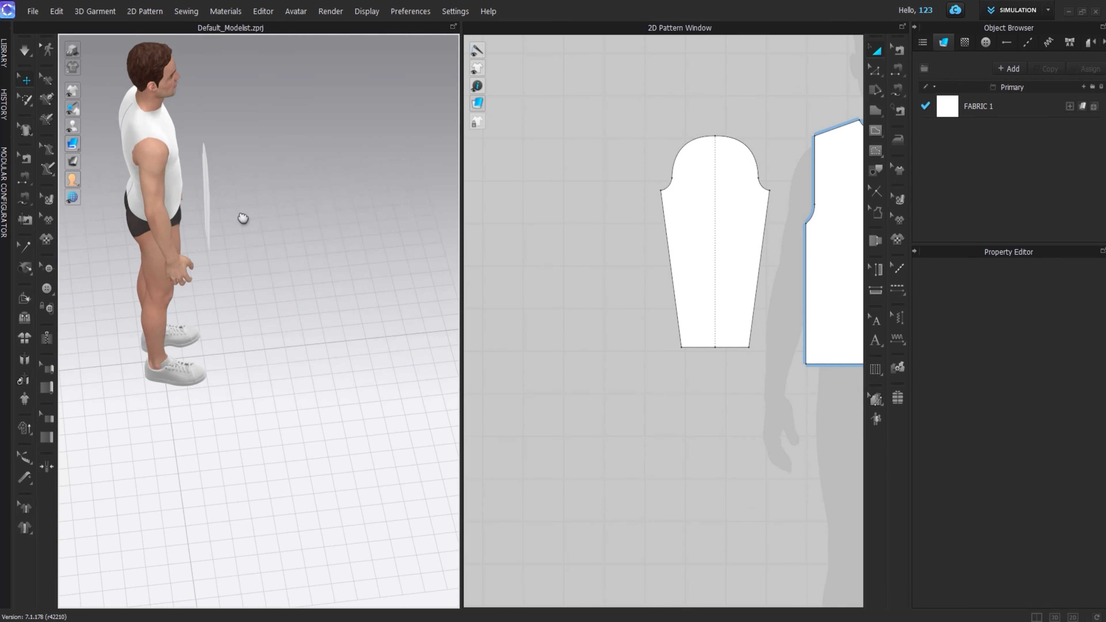
middle_click_drag(242, 217, 297, 284)
left_click(263, 273)
right_click_drag(287, 286, 297, 296)
left_click_drag(288, 310, 228, 306)
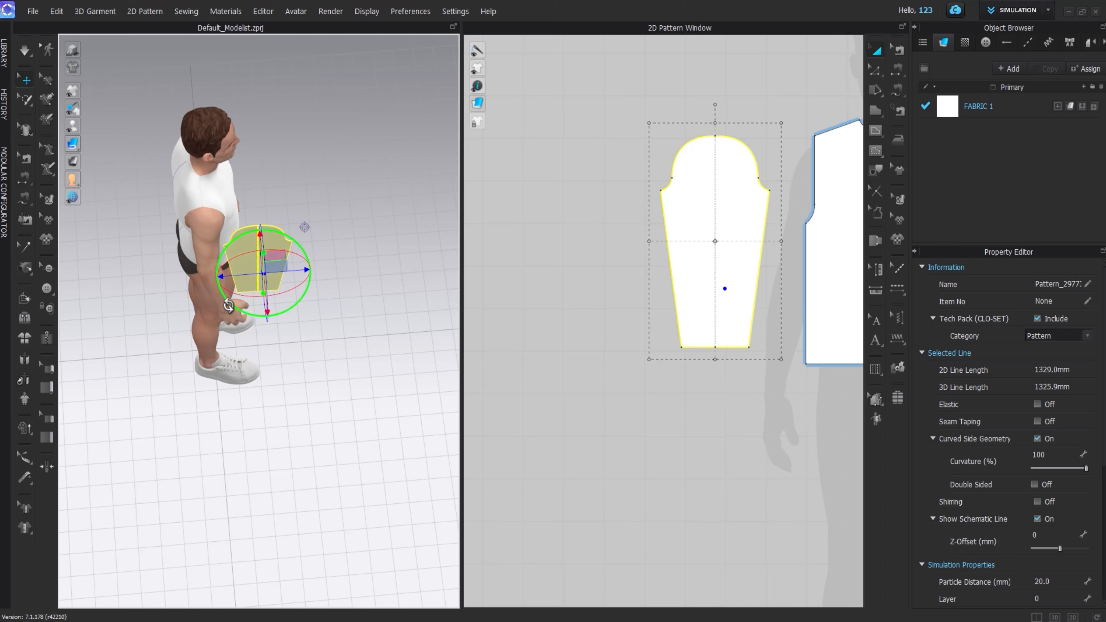
Step: Move the sleeve alongside the avatar's arm and tilt it to follow the arm's angle
left_click_drag(301, 273, 254, 276)
right_click_drag(254, 276, 334, 249)
left_click_drag(301, 271, 298, 260)
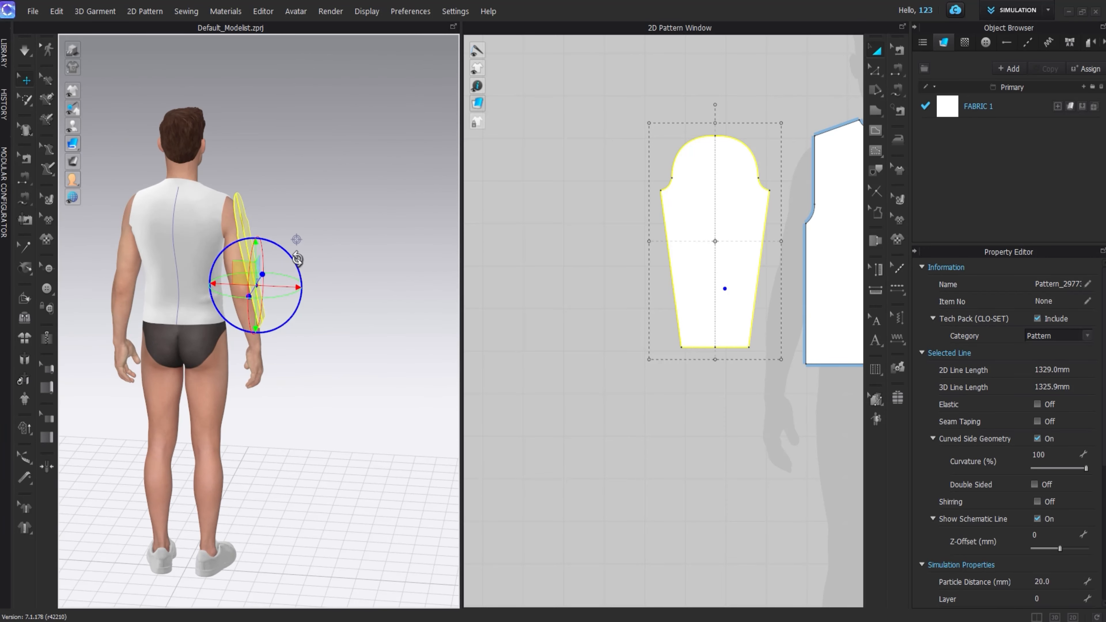
Step: Sew the sleeve cap's front half to the front pattern's matching armhole with Free Sewing
right_click_drag(344, 272, 219, 280)
left_click(534, 264)
middle_click_drag(749, 160, 691, 177)
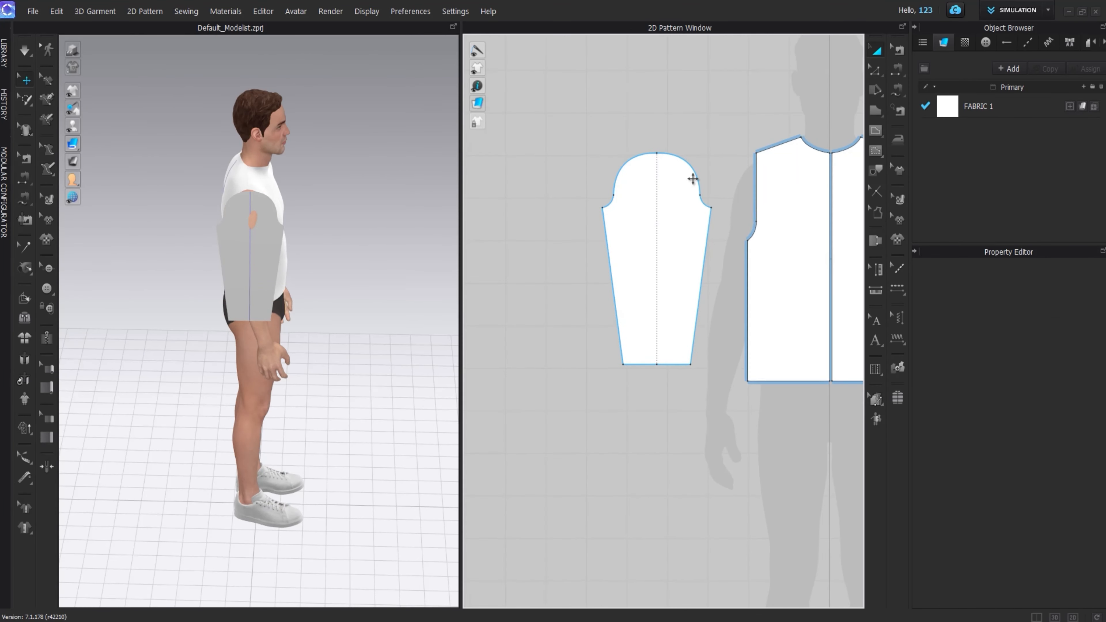
left_click(897, 90)
left_click(712, 209)
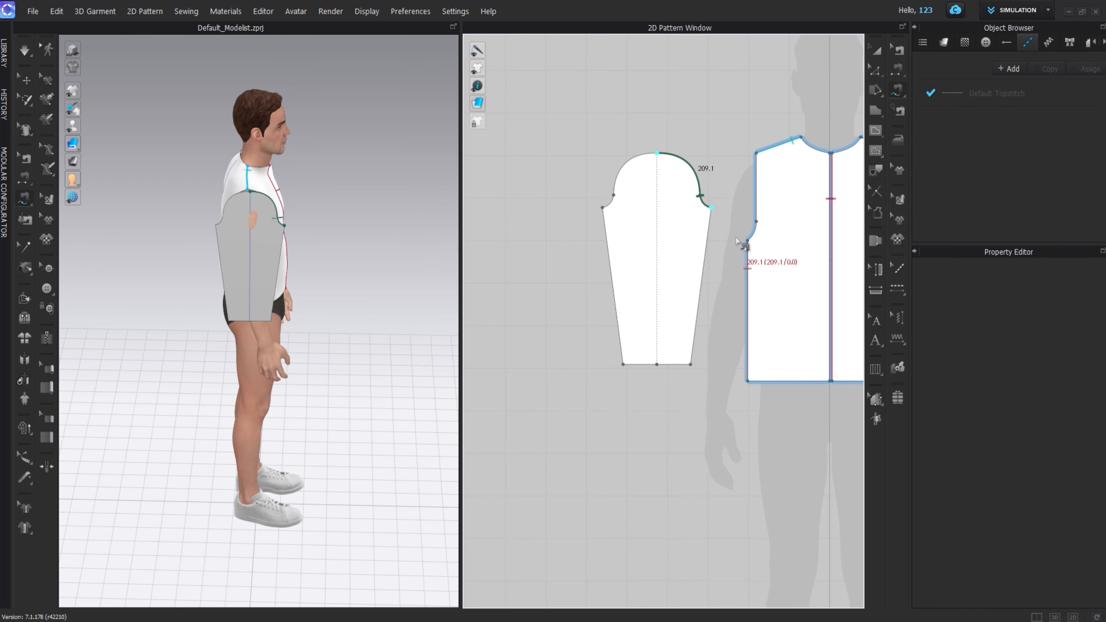
left_click(747, 240)
left_click(757, 156)
Step: Sew the remaining half of the sleeve cap to the matching armhole of the back pattern
scroll(758, 159, "down", 3)
middle_click_drag(758, 159, 639, 172)
left_click(539, 204)
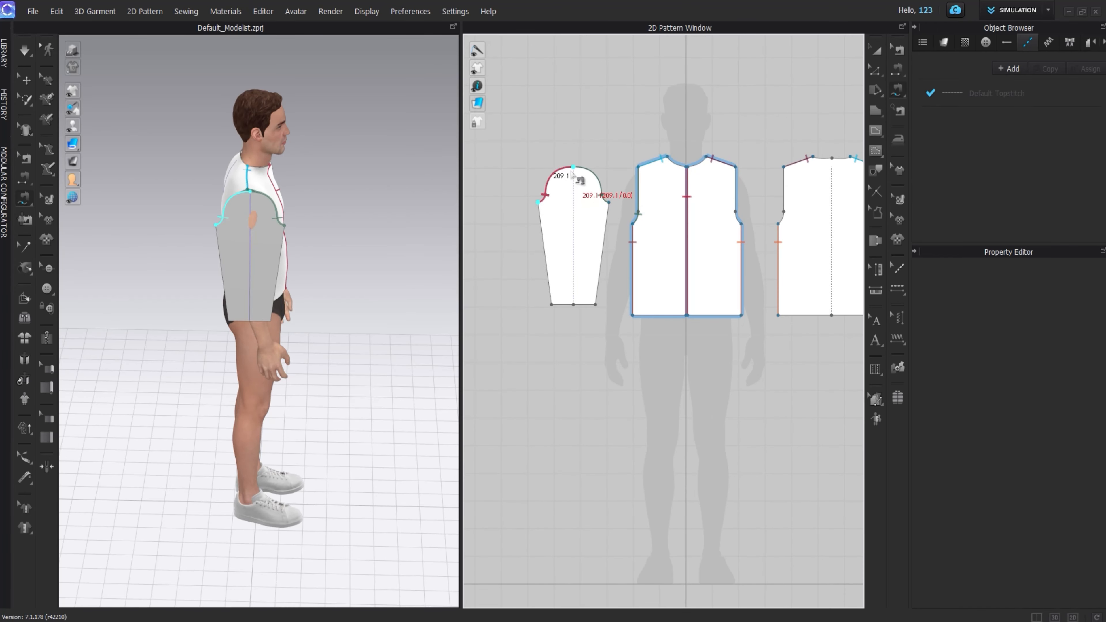
left_click(574, 169)
middle_click_drag(785, 205, 669, 209)
left_click(770, 228)
left_click(765, 171)
Step: Simulate the attached sleeve and sew its two long side edges together with Segment Sewing
key("space")
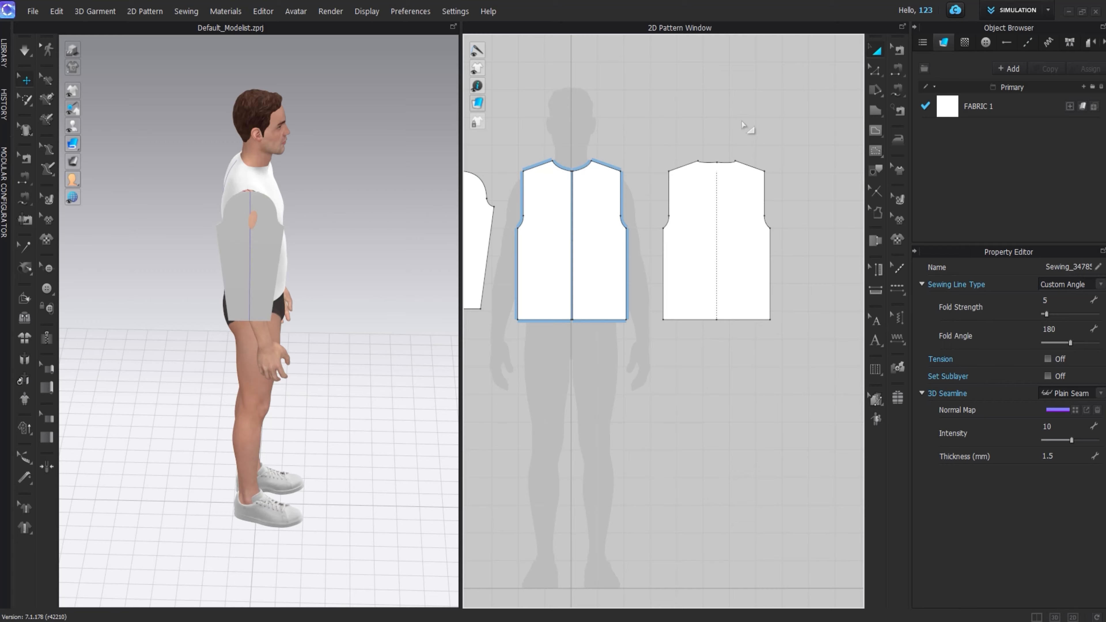
key("n")
middle_click_drag(570, 244, 726, 234)
left_click(645, 244)
left_click(586, 244)
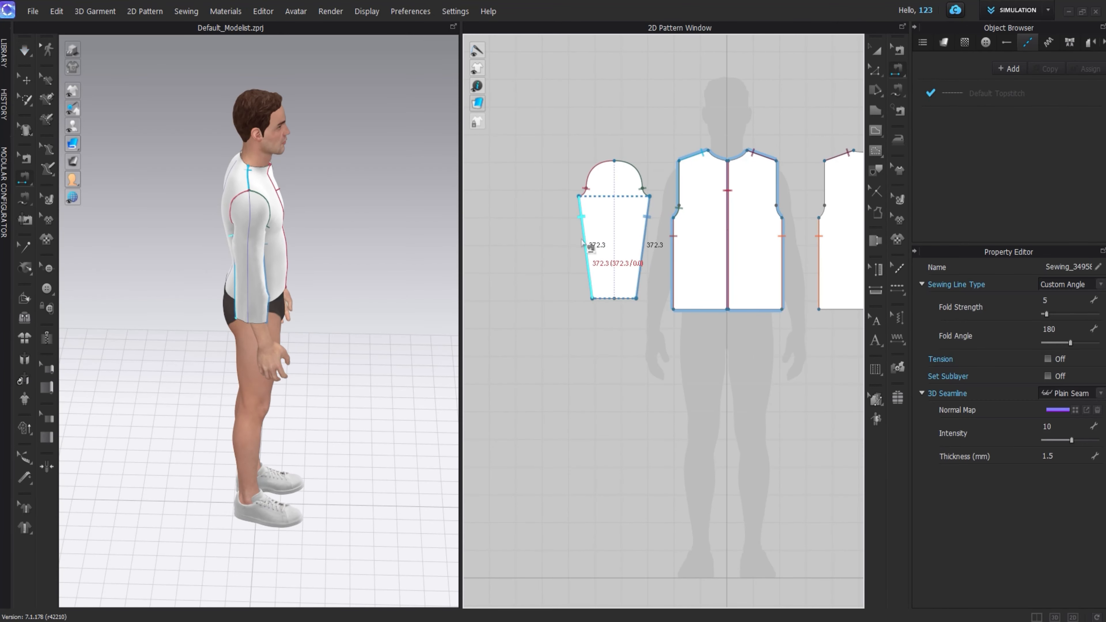
Step: Simulate the garment to drape the closed sleeve around the avatar's arm
key("q")
right_click_drag(331, 297, 261, 274)
left_click(267, 318)
right_click_drag(266, 317, 230, 366)
left_click(352, 309)
right_click_drag(352, 310, 226, 342)
Step: Create a linked symmetric copy of the sleeve with sewing and place it beyond the back pattern
left_click(597, 269)
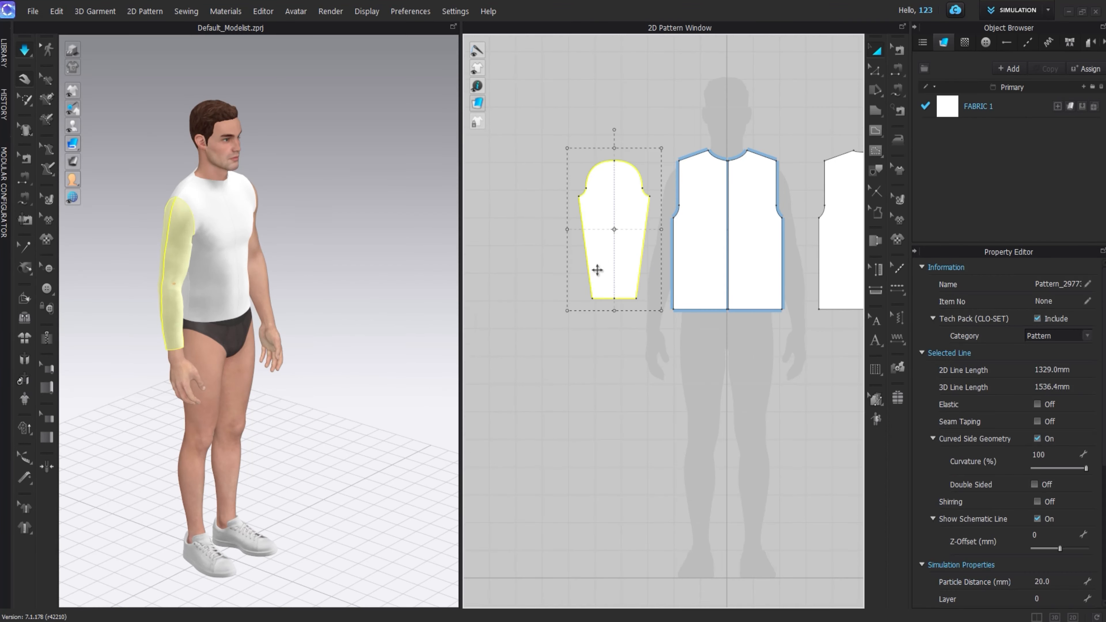
scroll(598, 270, "down", 3)
middle_click_drag(598, 270, 490, 273)
key("ctrl+d")
left_click(748, 252)
Step: Stop the simulation and sew the copied sleeve's open cap half to the free armhole of the back pattern
key("space")
right_click_drag(324, 314, 446, 322)
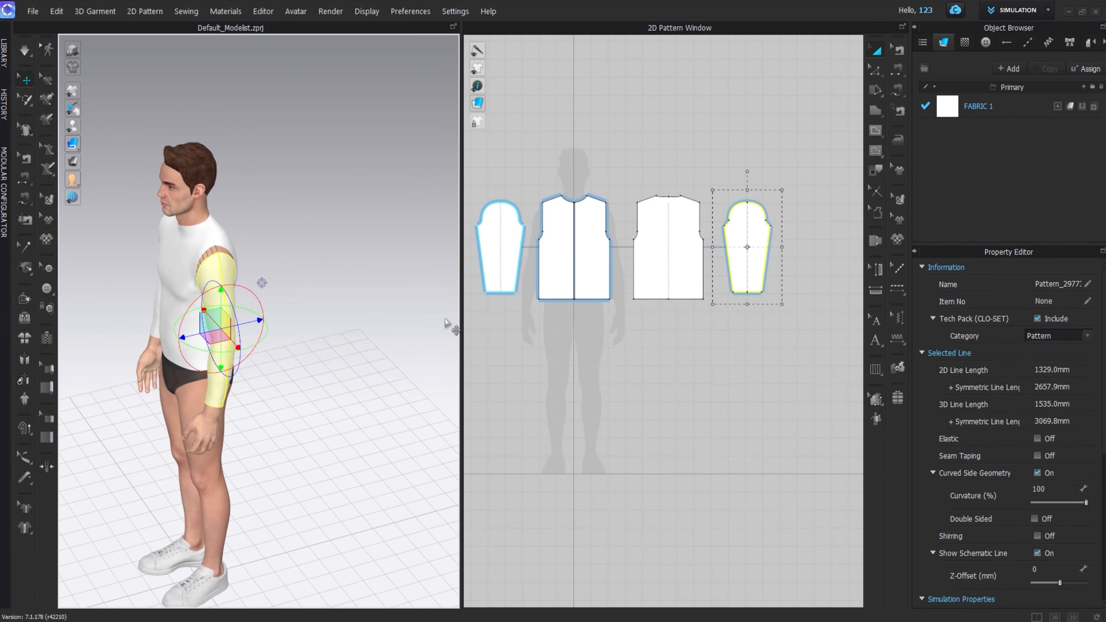
left_click(898, 91)
left_click(752, 208)
left_click(636, 240)
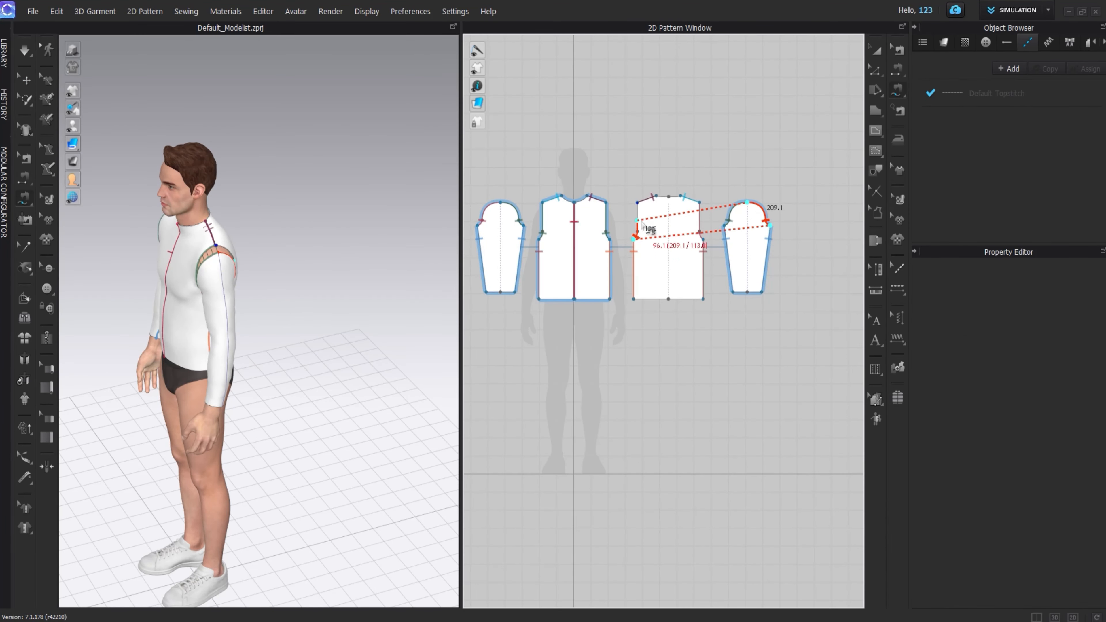
left_click(642, 207)
Step: Simulate the garment and pull the sleeve fabric in 3D to settle it over the avatar's arms
key("space")
right_click_drag(265, 297, 392, 268)
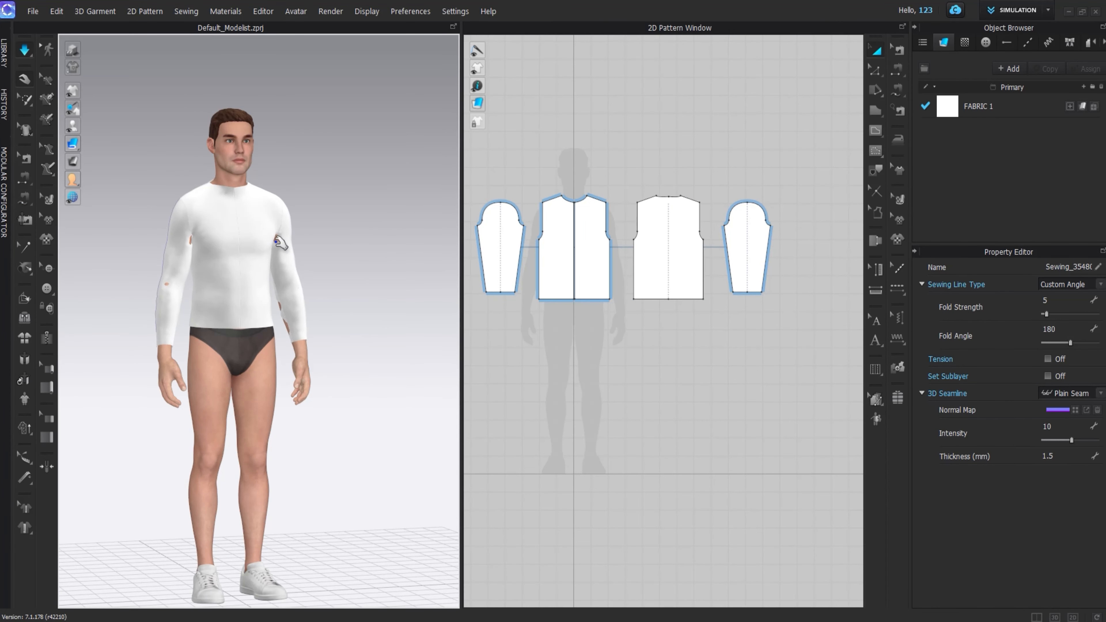
left_click_drag(281, 244, 257, 265)
left_click_drag(183, 256, 192, 294)
left_click_drag(287, 309, 265, 376)
right_click_drag(269, 377, 220, 297)
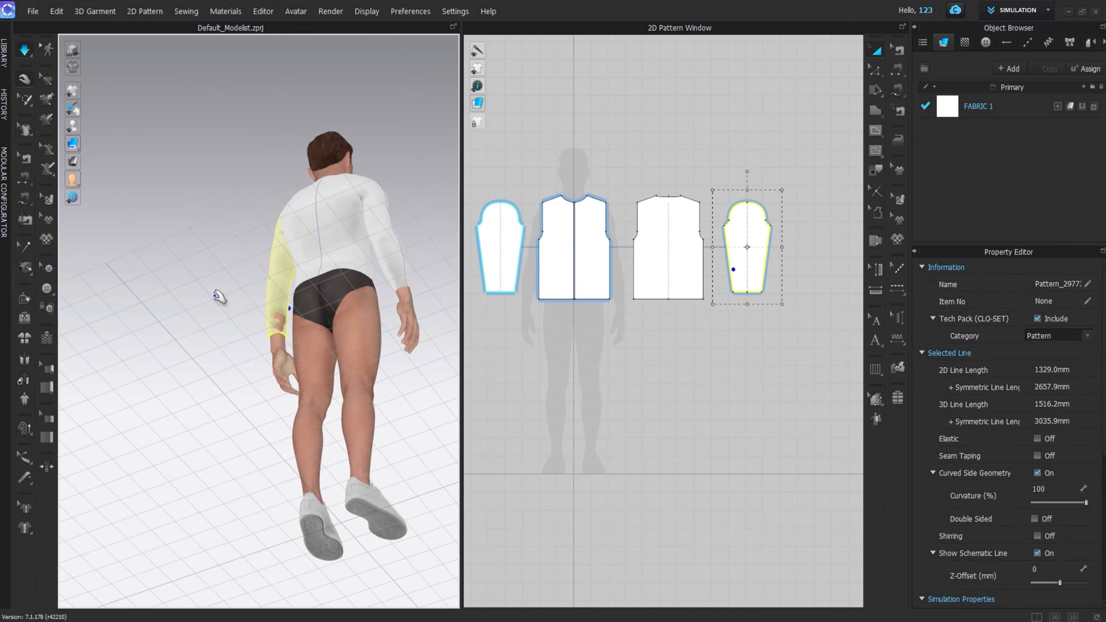
key("2")
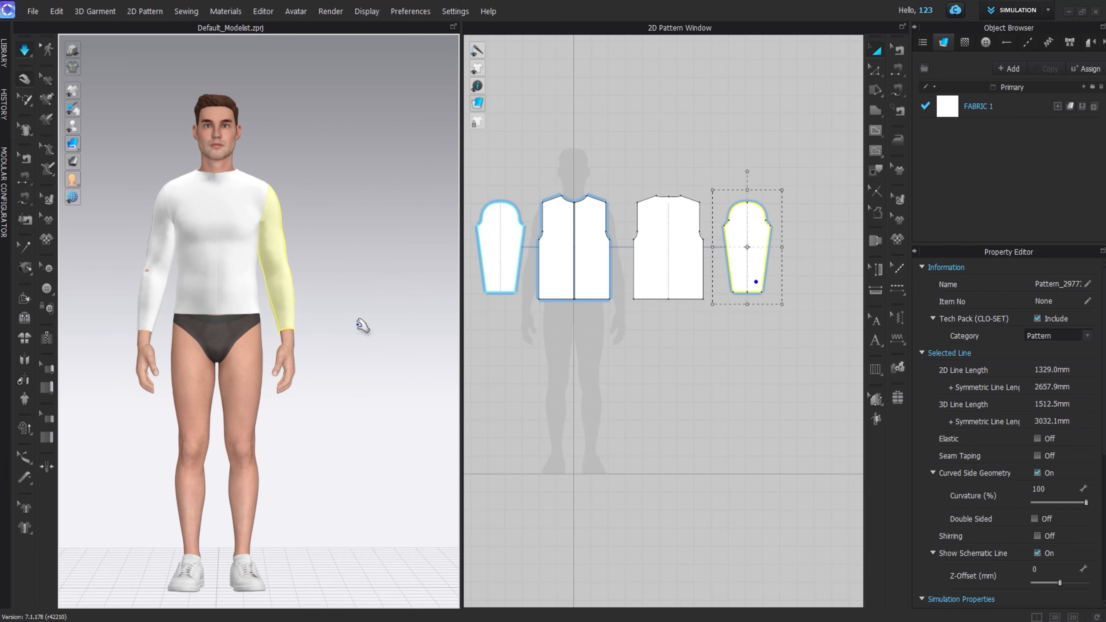
Step: Tug the original sleeve outward at the forearm until it lies clear of the avatar's skin
left_click_drag(146, 290, 76, 306)
left_click(330, 235)
right_click_drag(330, 236, 279, 260)
middle_click_drag(261, 259, 363, 294)
right_click_drag(363, 294, 358, 277)
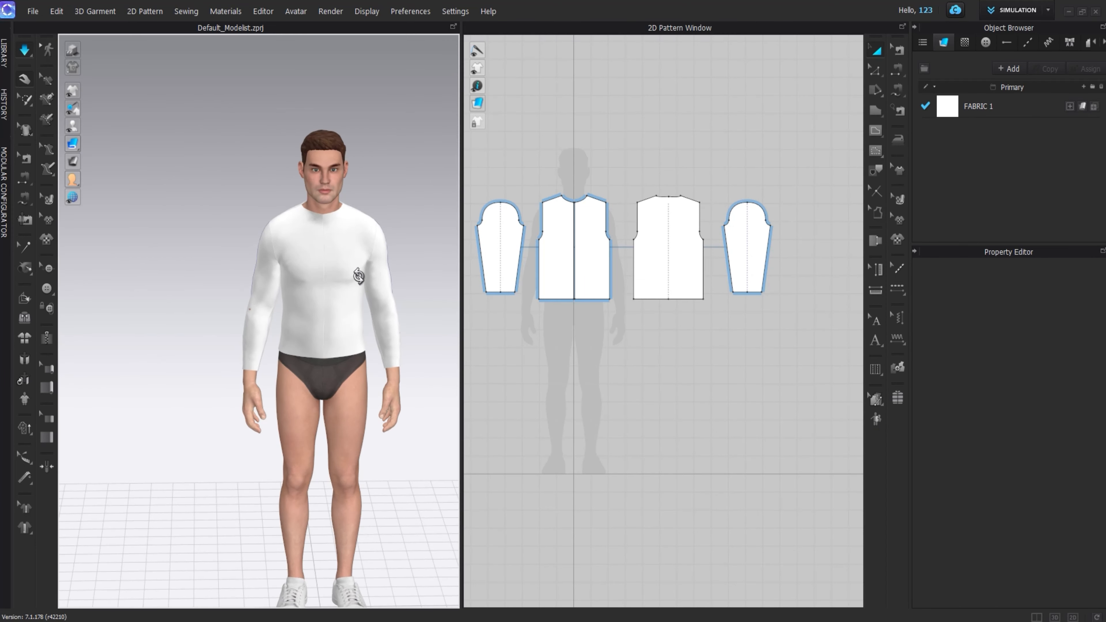
left_click_drag(258, 327, 219, 349)
left_click(286, 288)
right_click_drag(286, 288, 319, 306)
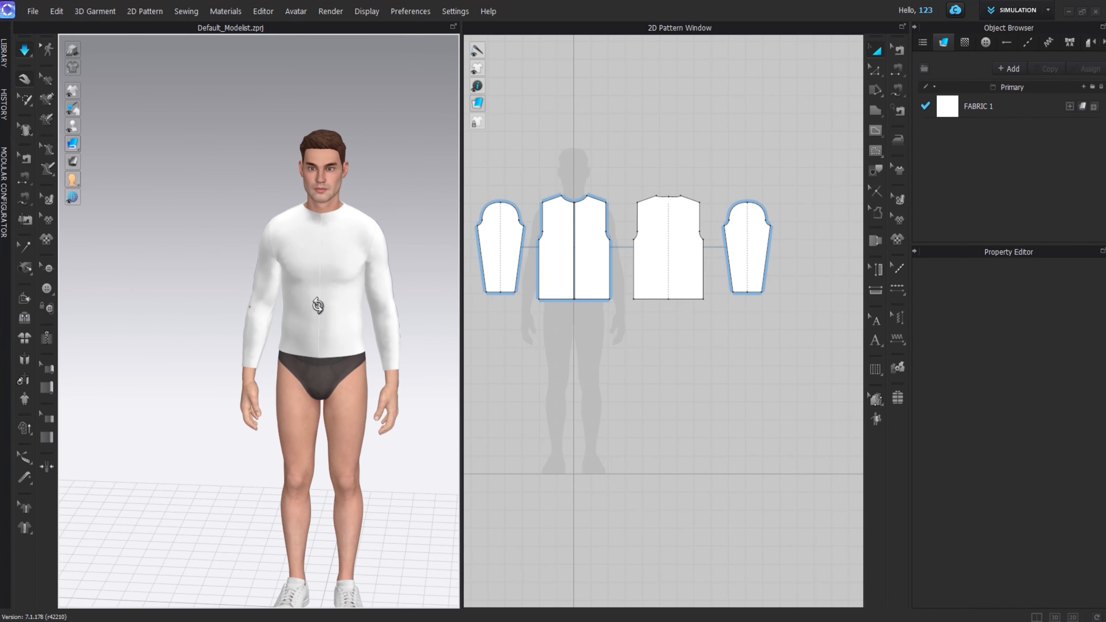
Step: Draw a collar rectangle with an outline length of about 576 mm from the centre line above the front neckline
middle_click_drag(331, 314, 289, 326)
left_click(323, 225)
scroll(331, 218, "up", 1)
left_click(579, 122)
scroll(581, 121, "up", 5)
middle_click_drag(649, 221, 724, 222)
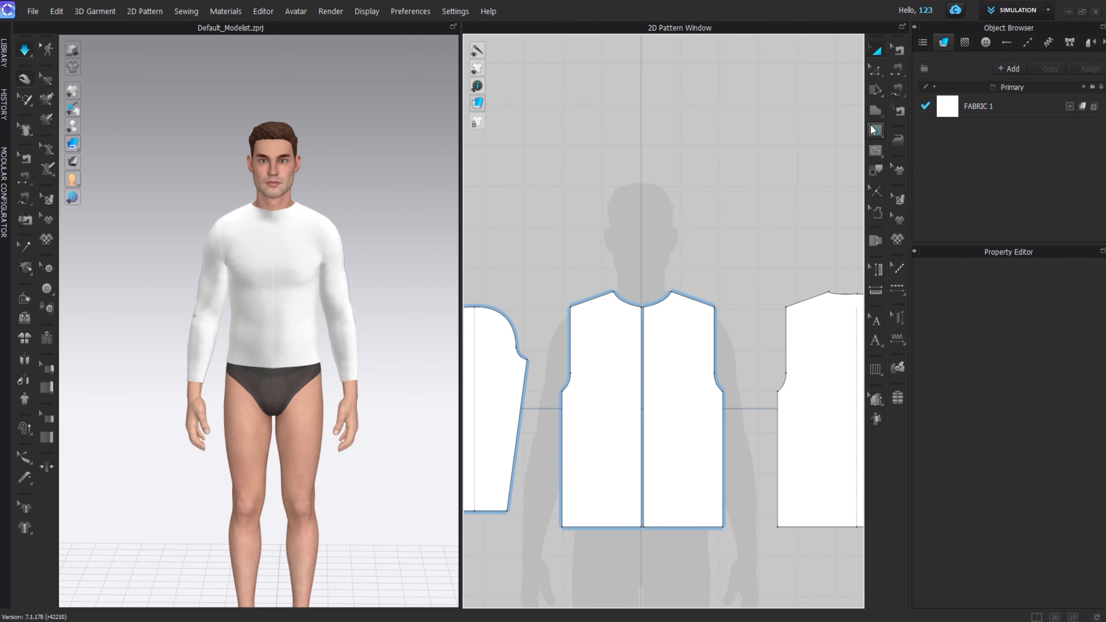
right_click(878, 109)
left_click(915, 127)
left_click_drag(729, 276, 791, 272)
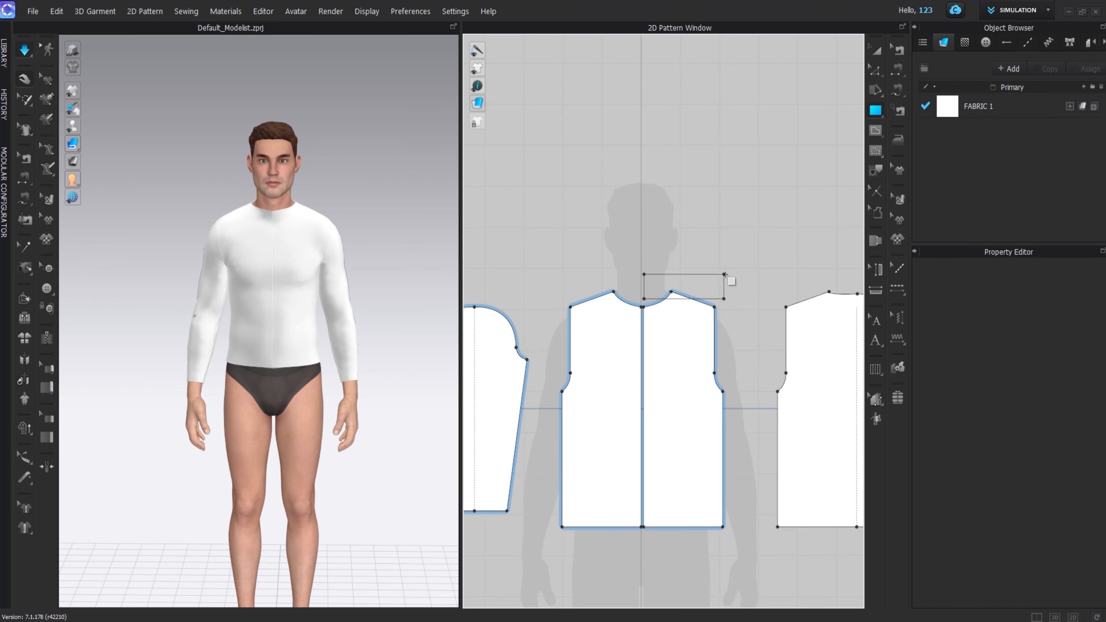
left_click_drag(725, 274, 699, 202)
left_click(877, 51)
Step: Reposition the collar rectangle above the front pattern and create its linked symmetric copy across the centre line
scroll(667, 224, "up", 3)
scroll(686, 301, "up", 3)
middle_click_drag(672, 222, 685, 258)
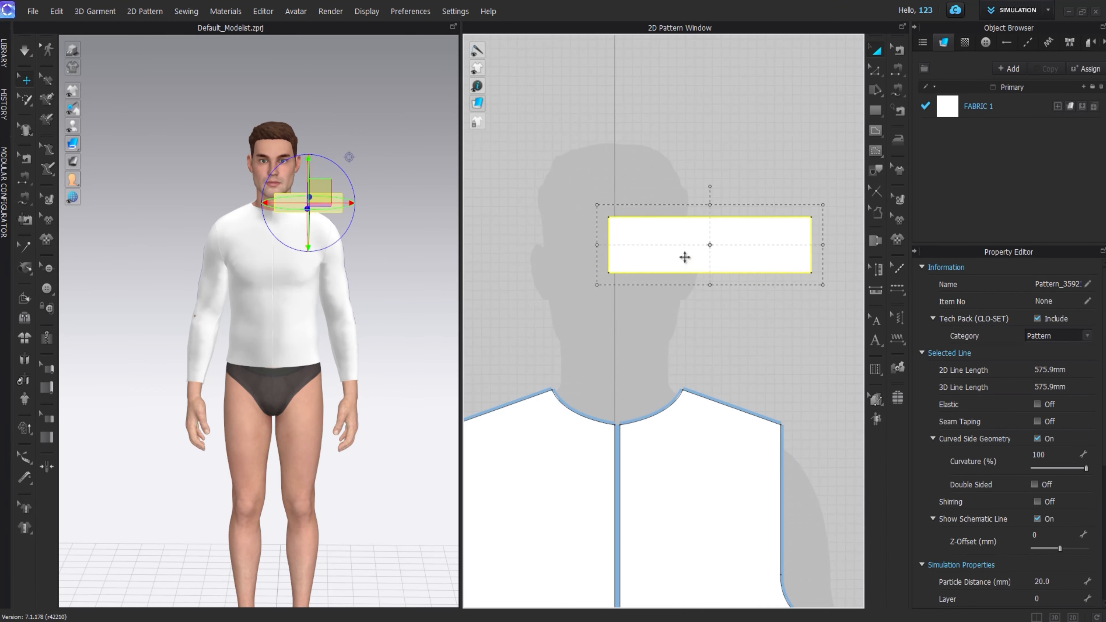
left_click_drag(684, 262, 695, 295)
key("ctrl+d")
left_click(507, 291)
scroll(553, 325, "down", 3)
middle_click_drag(553, 325, 593, 332)
left_click(594, 332)
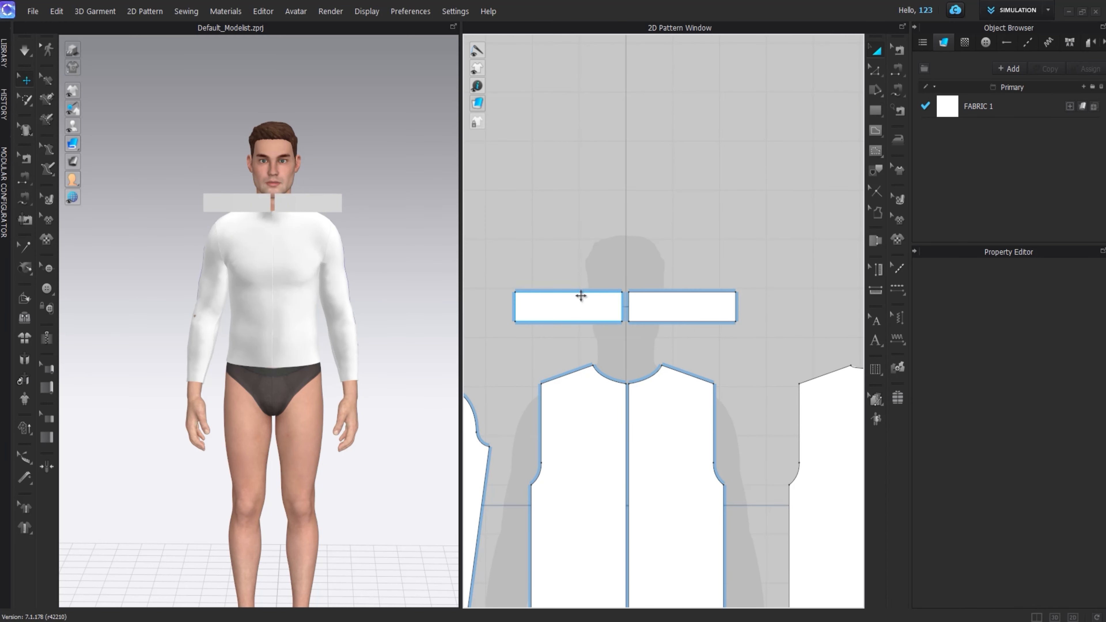
Step: Sew the front half neckline to the lower edge of the collar piece with Free Sewing
left_click(902, 71)
left_click(898, 93)
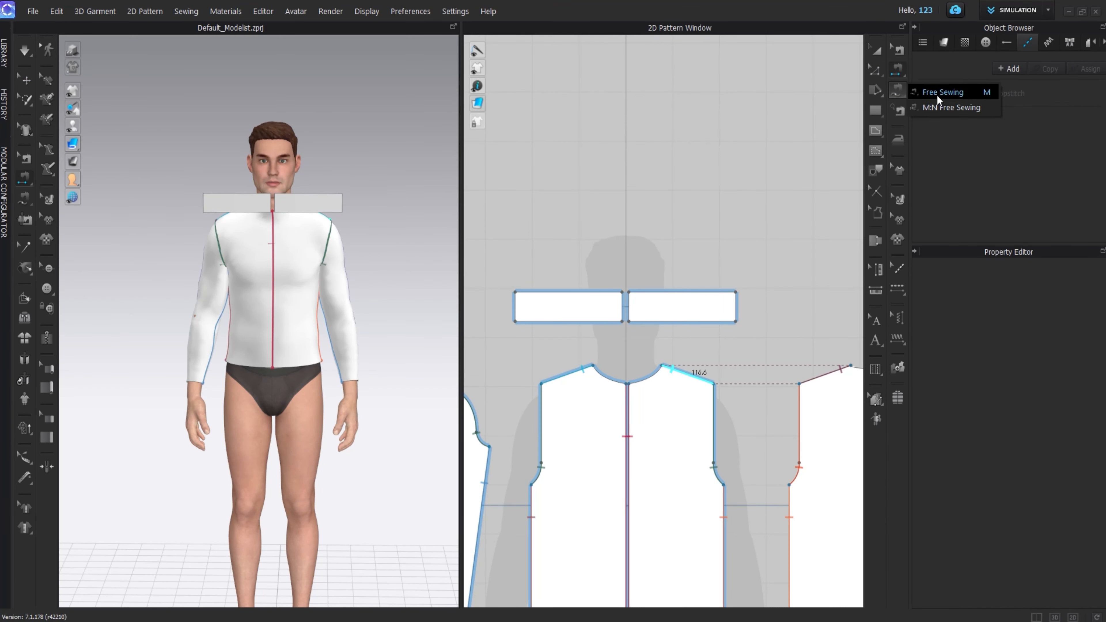
left_click(938, 96)
left_click(629, 384)
left_click(633, 327)
left_click(671, 327)
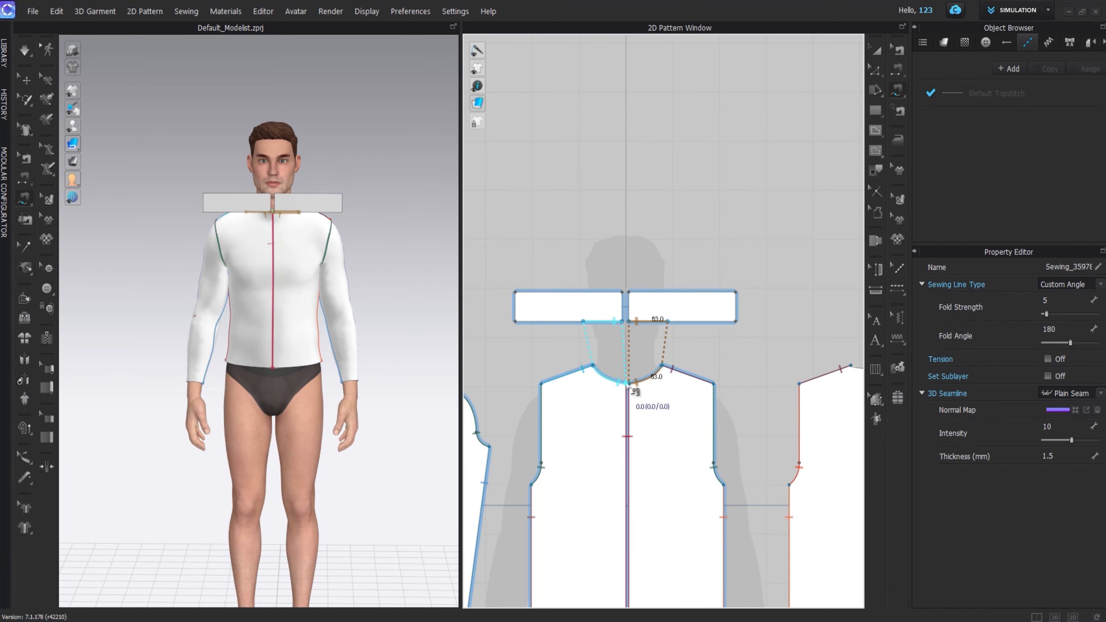
Step: Sew half of the back neckline to the collar's lower edge, starting where the front neckline seam ends
right_click_drag(305, 236, 440, 244)
scroll(740, 305, "down", 2)
middle_click_drag(768, 310, 662, 271)
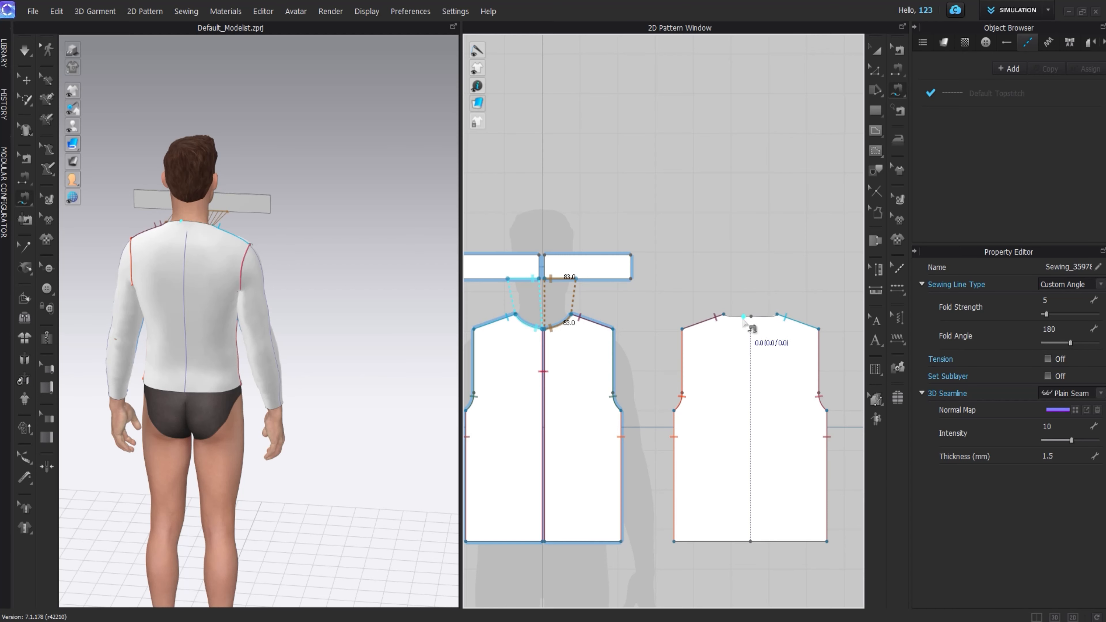
left_click(725, 317)
left_click(751, 316)
left_click(582, 279)
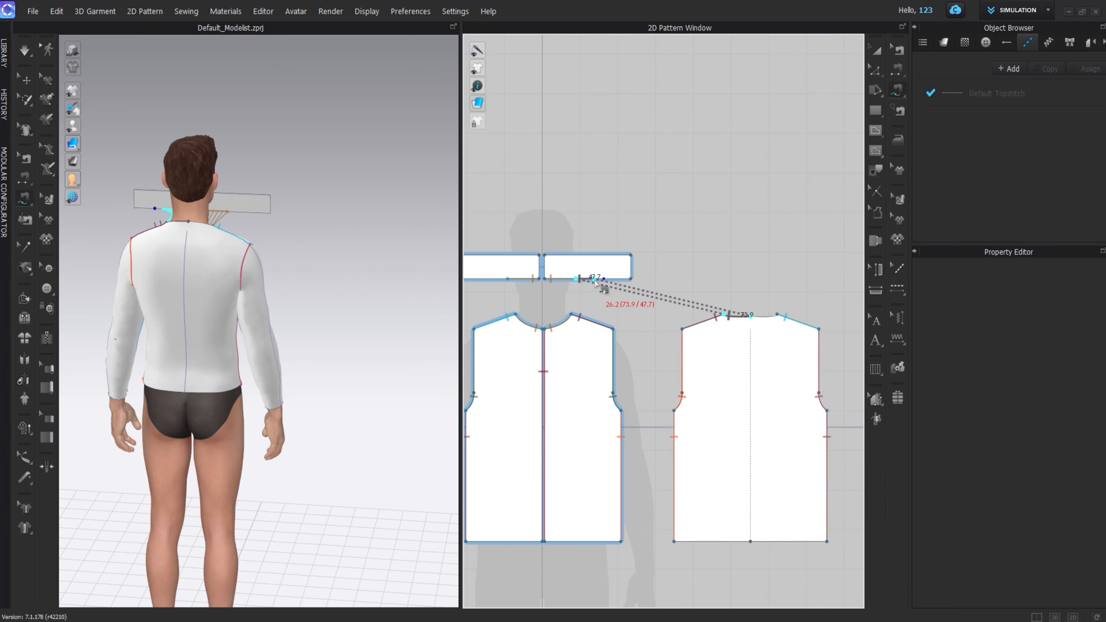
middle_click_drag(655, 298, 683, 315)
Step: Remove the new seams between the collar pieces and the front and back necklines
left_click(877, 51)
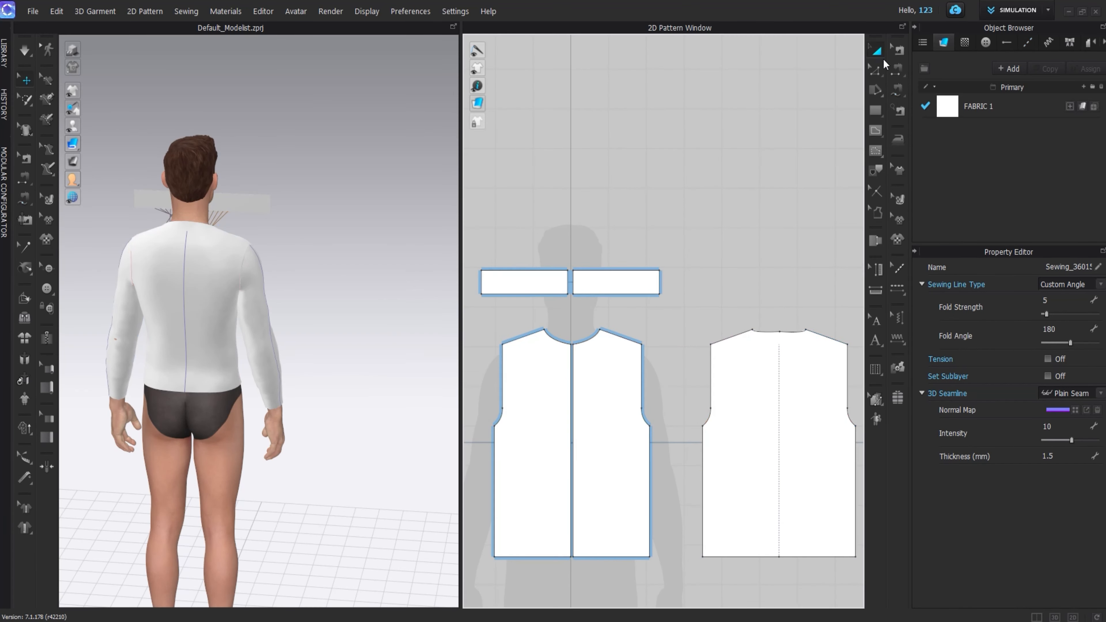
left_click(898, 50)
key("a")
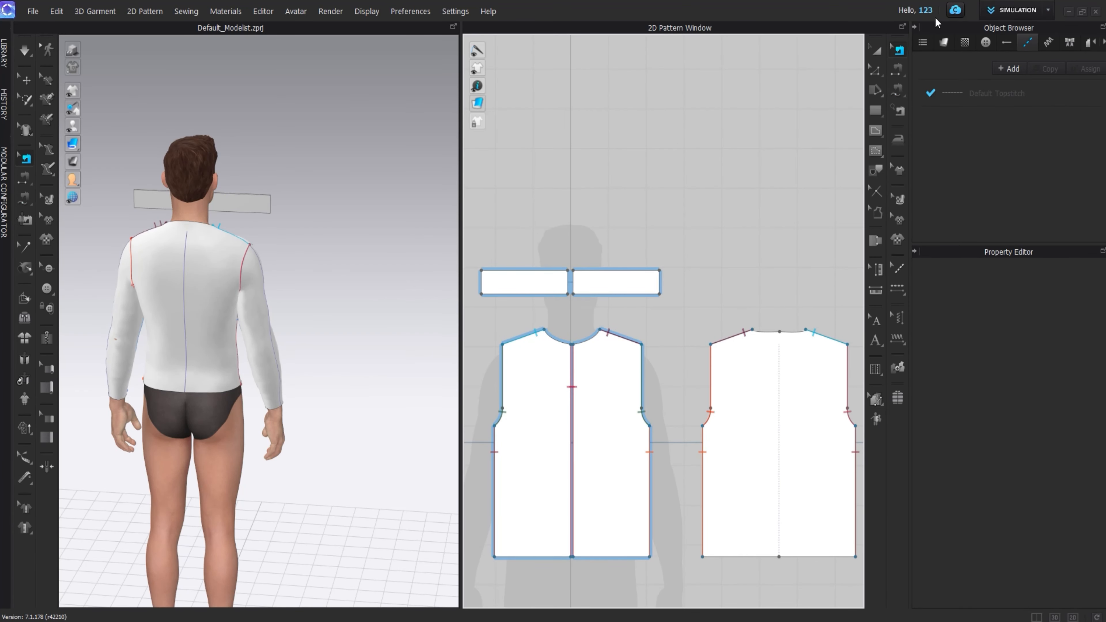
Step: Shorten both collar pieces by discarding their inner parts and move one piece to the outer side of the other
right_click(624, 248)
left_click(644, 224)
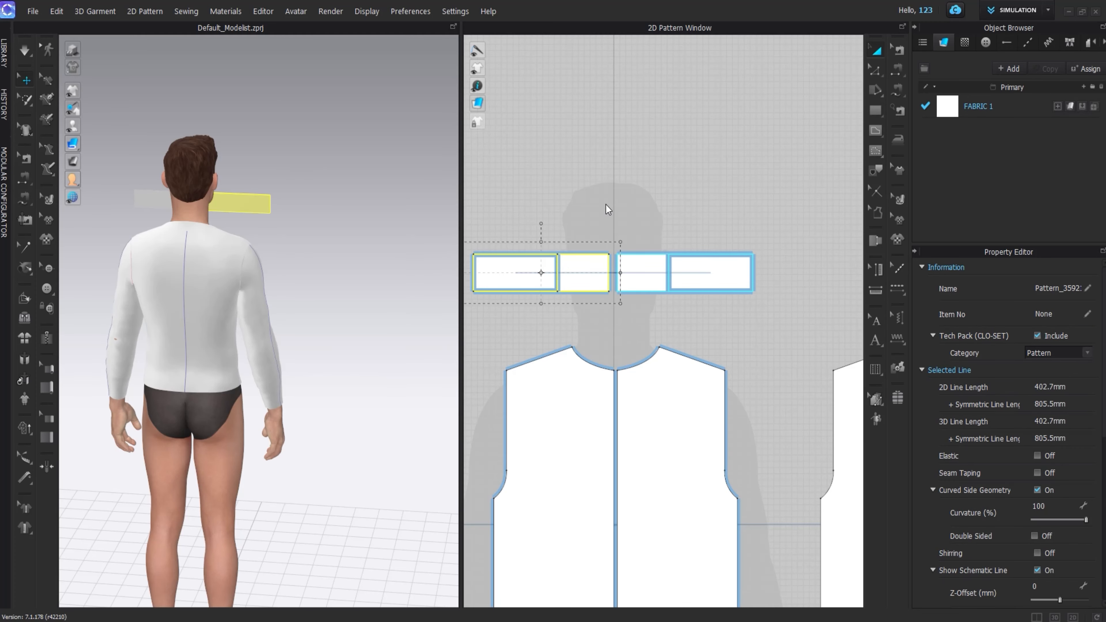
key("ctrl+z")
left_click_drag(541, 267, 785, 213)
middle_click_drag(785, 212, 624, 247)
left_click_drag(623, 248, 672, 301)
Step: Remove the linked editing from the moved collar piece
right_click(670, 300)
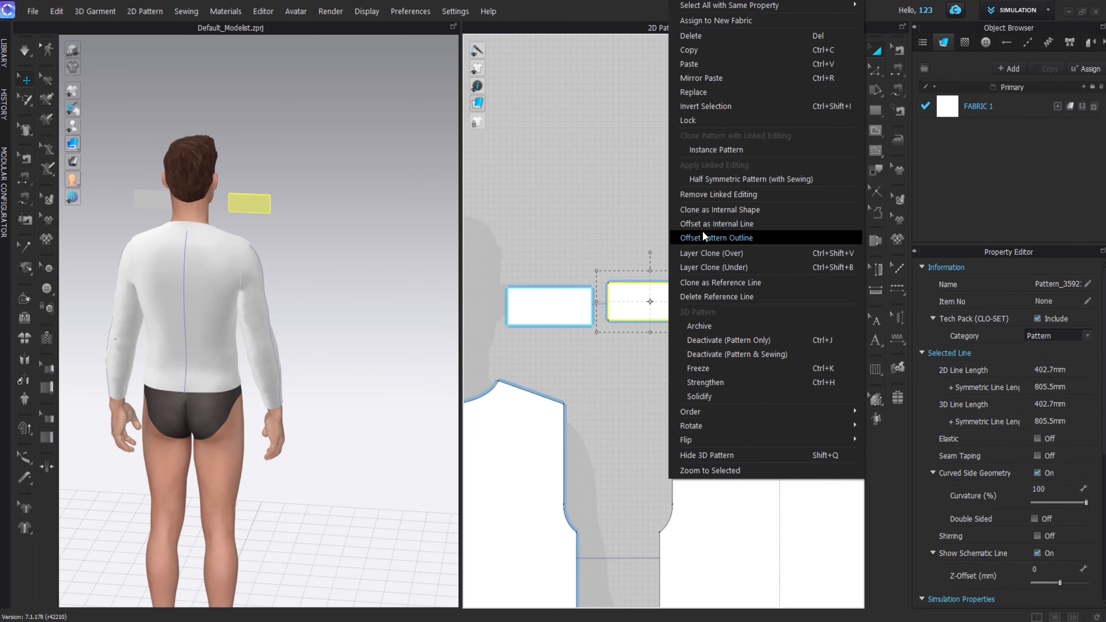
left_click(703, 234)
scroll(655, 294, "up", 3)
scroll(687, 349, "up", 5)
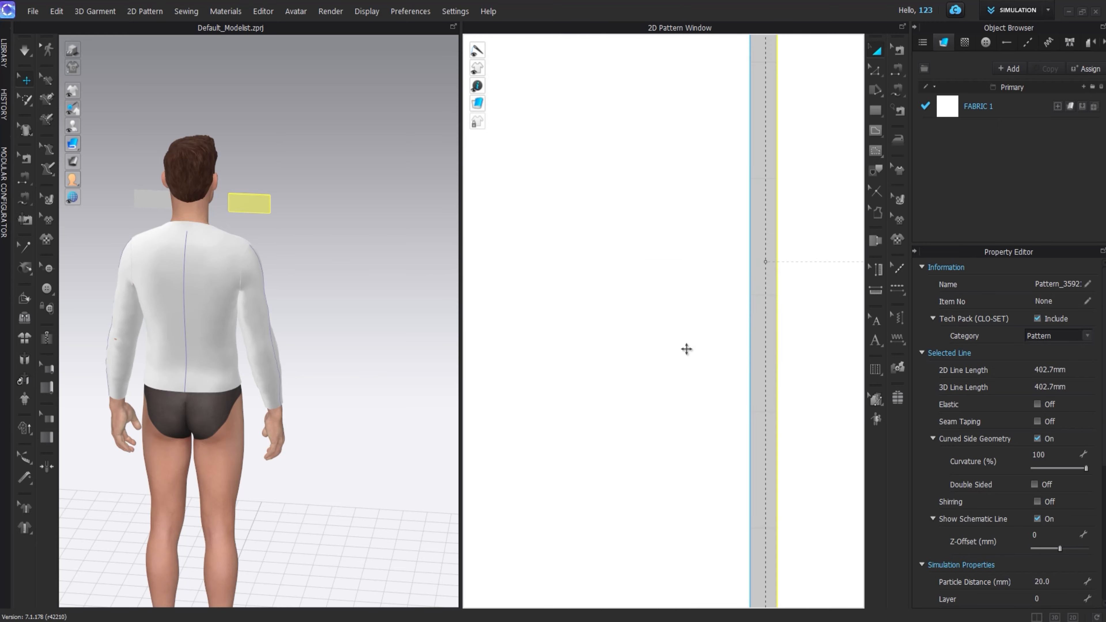
Step: Bring one collar piece beside the other in 3D and merge them along their facing short edges
key("z")
left_click(778, 347)
right_click_drag(300, 174, 301, 266)
left_click_drag(279, 206, 227, 202)
right_click_drag(254, 220, 166, 190)
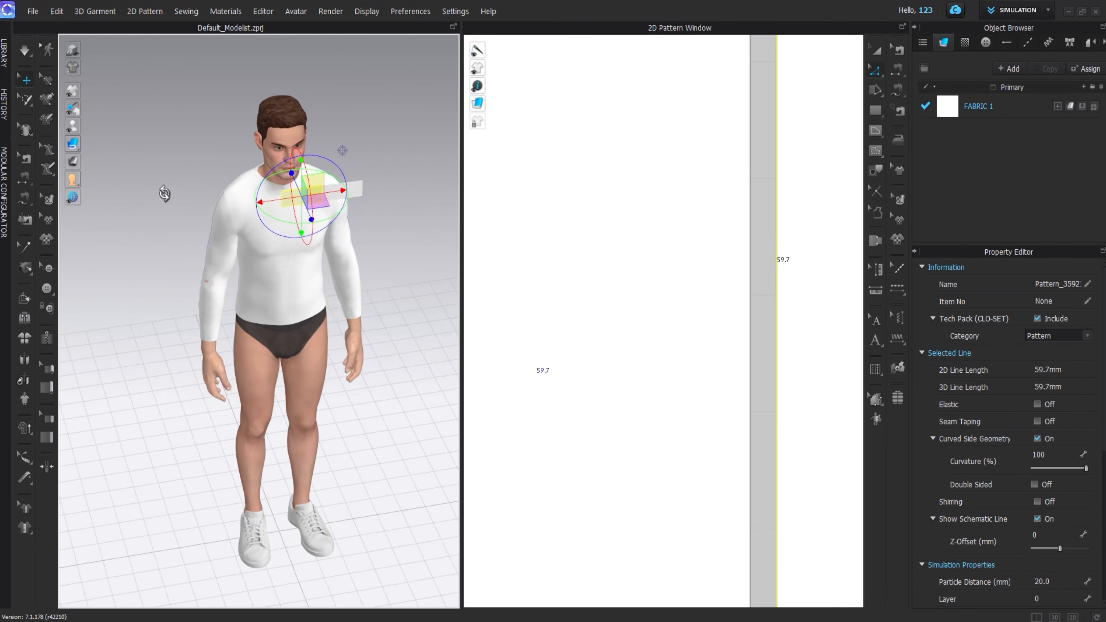
left_click(750, 306, "shift")
right_click(750, 289)
left_click(790, 421)
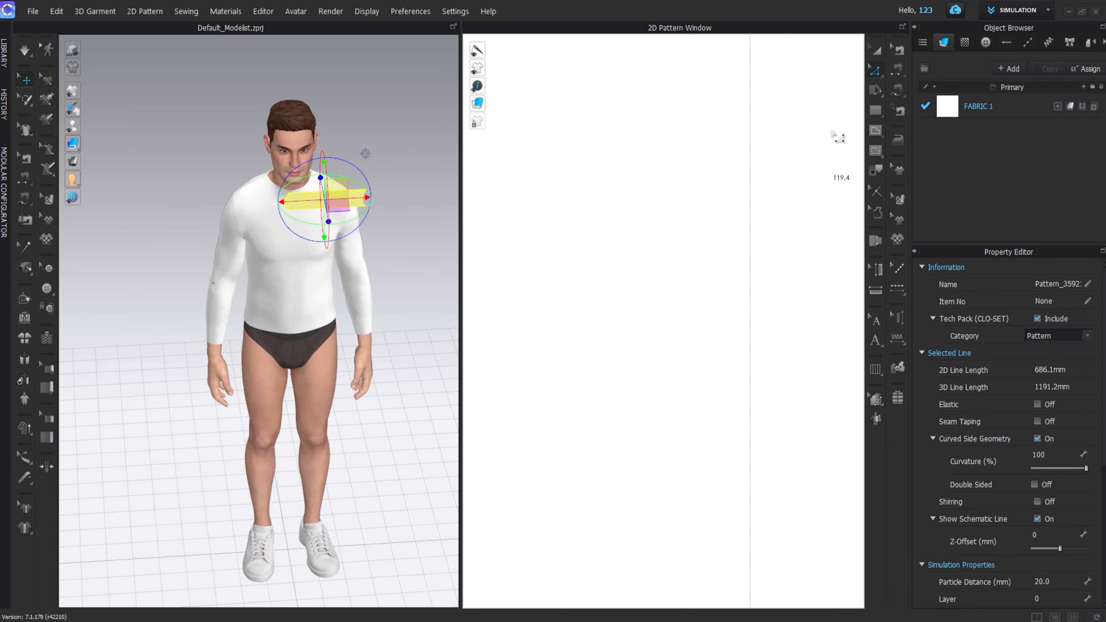
Step: Sew one front half neckline to the start of the merged collar's lower edge with Free Sewing
key("a")
scroll(223, 303, "down", 2)
scroll(583, 283, "down", 7)
left_click(622, 386)
left_click(625, 252)
scroll(625, 252, "down", 5)
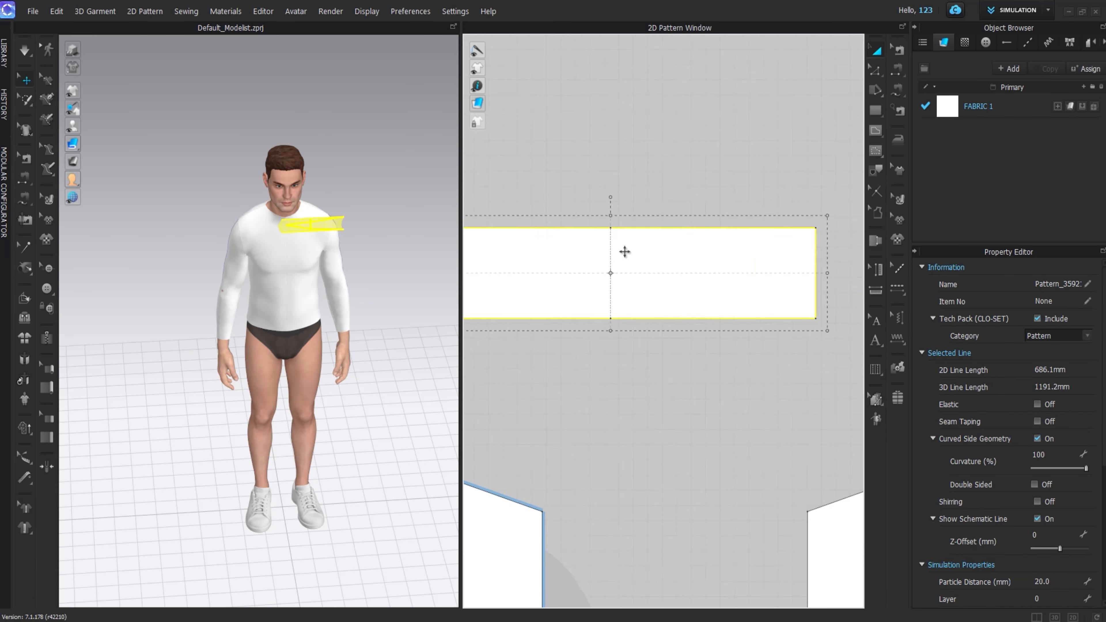
left_click(900, 90)
left_click(571, 366)
left_click(615, 339)
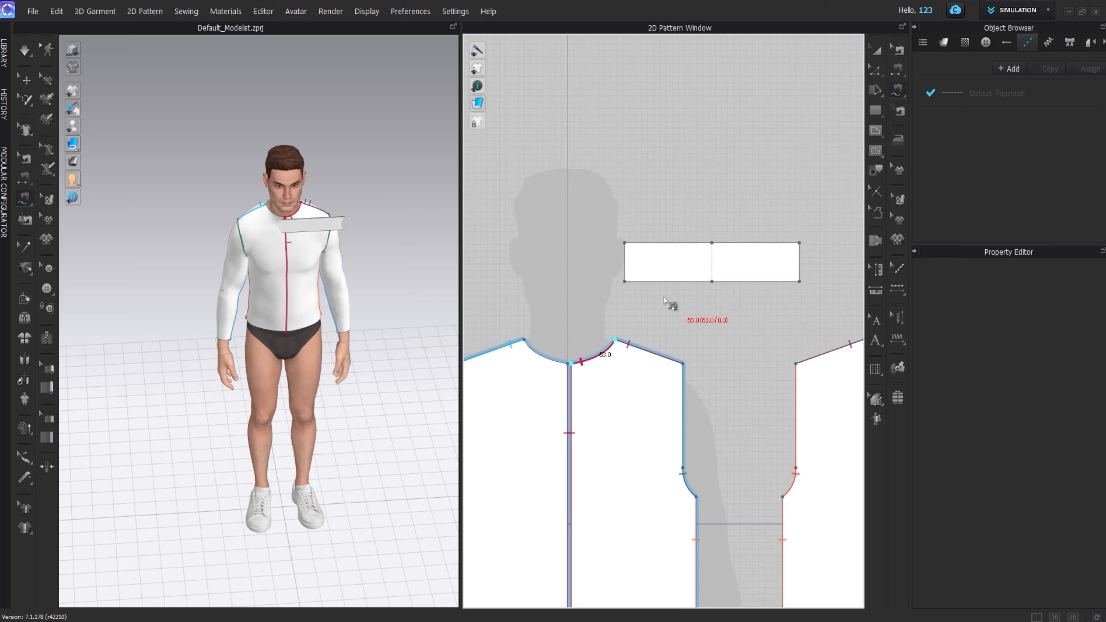
left_click(624, 281)
left_click(675, 281)
Step: Sew the full back neckline to the middle section of the collar's lower edge
middle_click_drag(680, 301, 635, 259)
right_click_drag(349, 261, 198, 260)
middle_click_drag(828, 315, 690, 301)
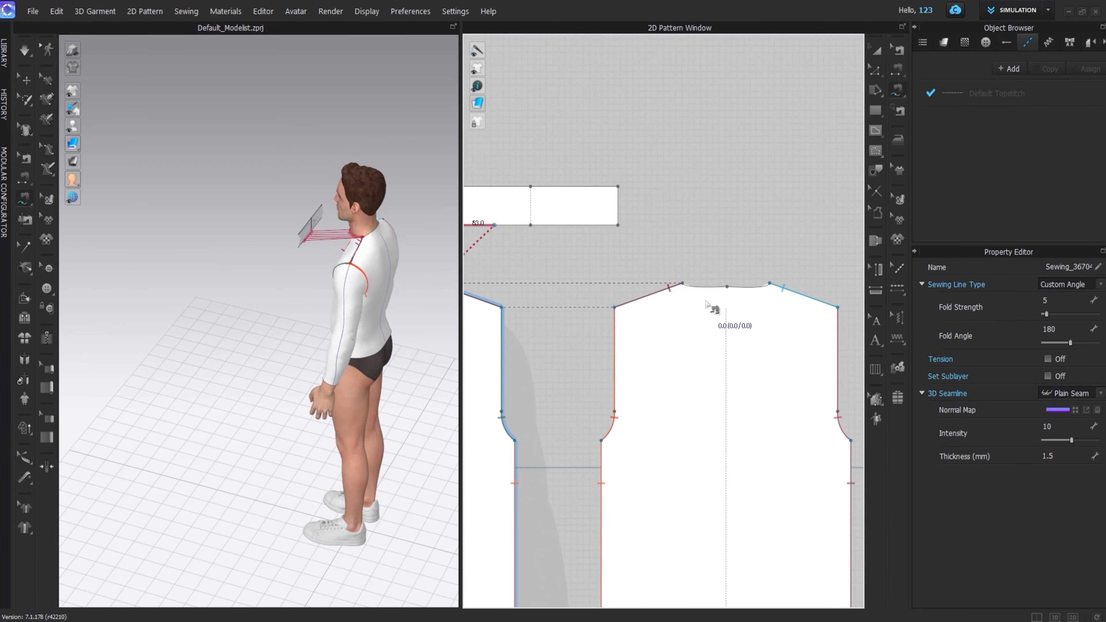
left_click(687, 292)
left_click(497, 228)
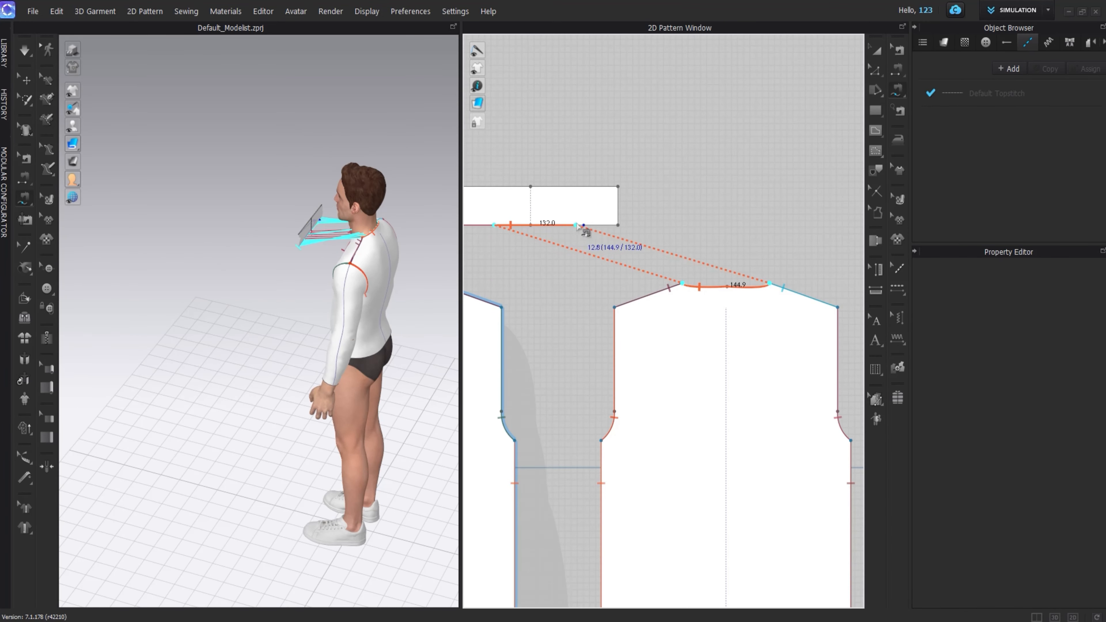
left_click(585, 228)
Step: Sew the other front half neckline to the opposite end of the collar's lower edge
middle_click_drag(588, 270, 790, 280)
left_click(588, 319)
left_click(545, 294)
left_click(820, 236)
left_click(786, 237)
Step: Edit the sewing on the collar's lower edge, adjusting where the back neckline seam meets the front neckline seams
key("b")
left_click(713, 228)
left_click(736, 243)
left_click_drag(712, 227, 697, 227)
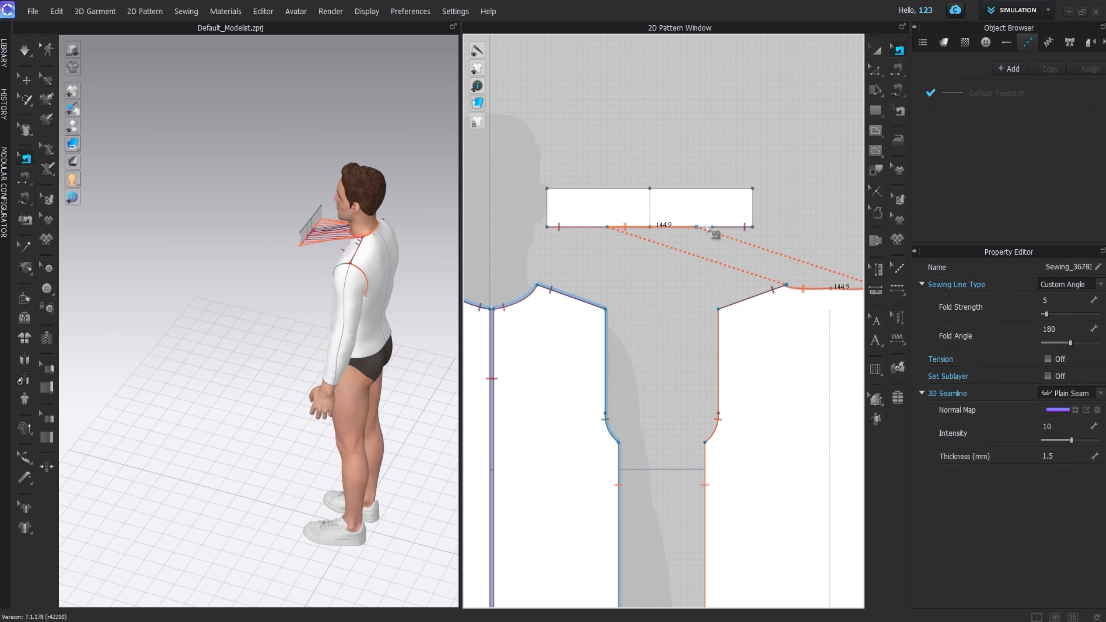
left_click(619, 228)
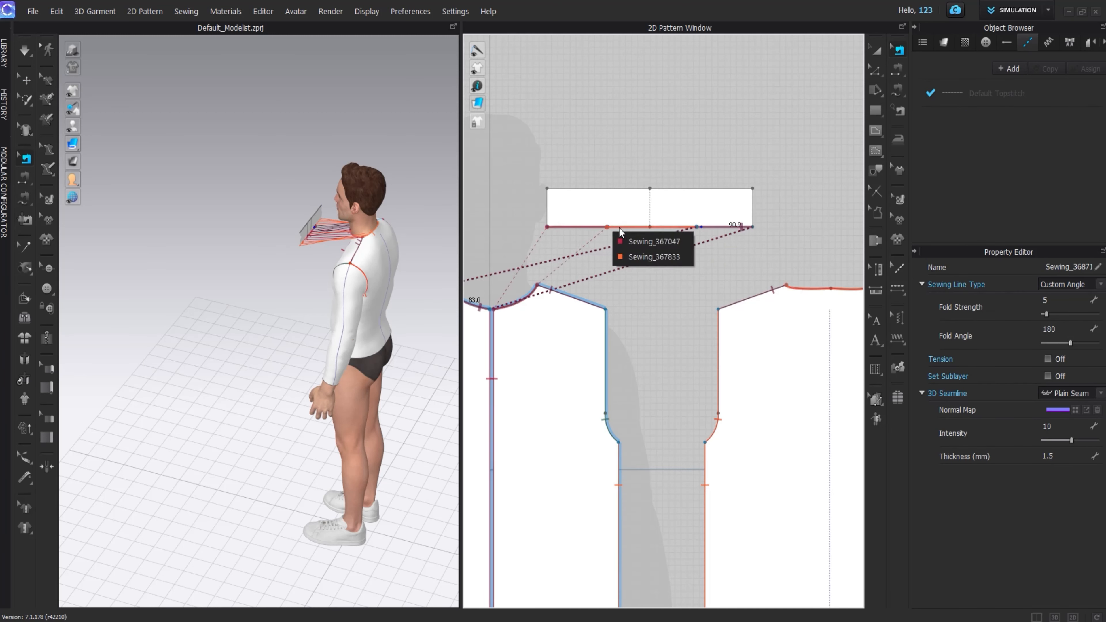
left_click(630, 241)
left_click_drag(607, 227, 599, 228)
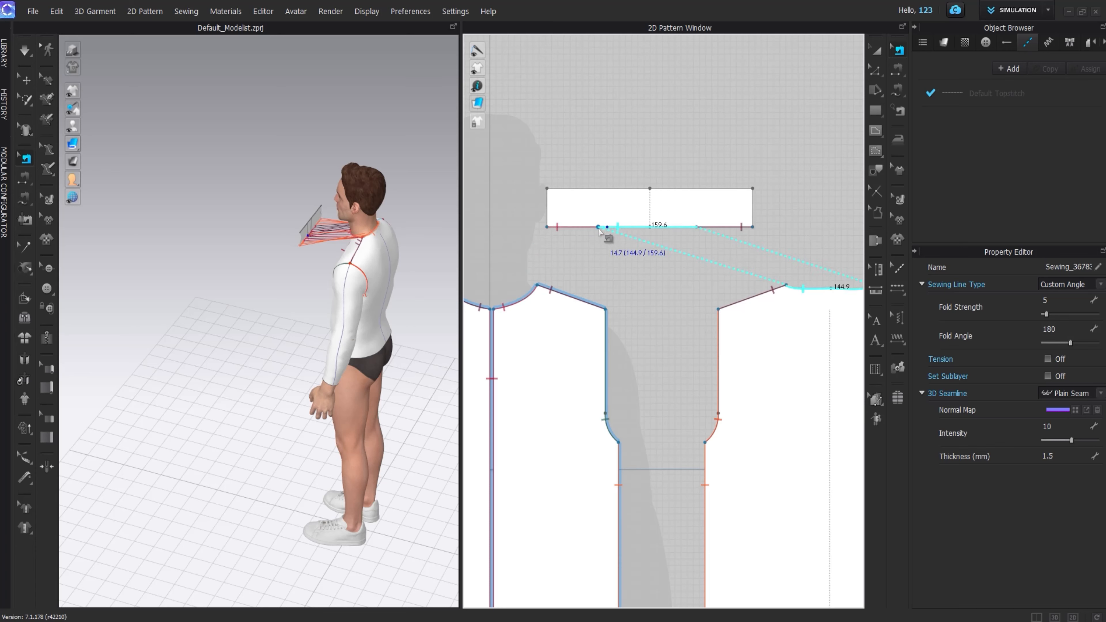
Step: Adjust the back neckline seam's end on the collar's lower edge and shorten the collar pattern to about 320 mm
left_click_drag(697, 228, 688, 230)
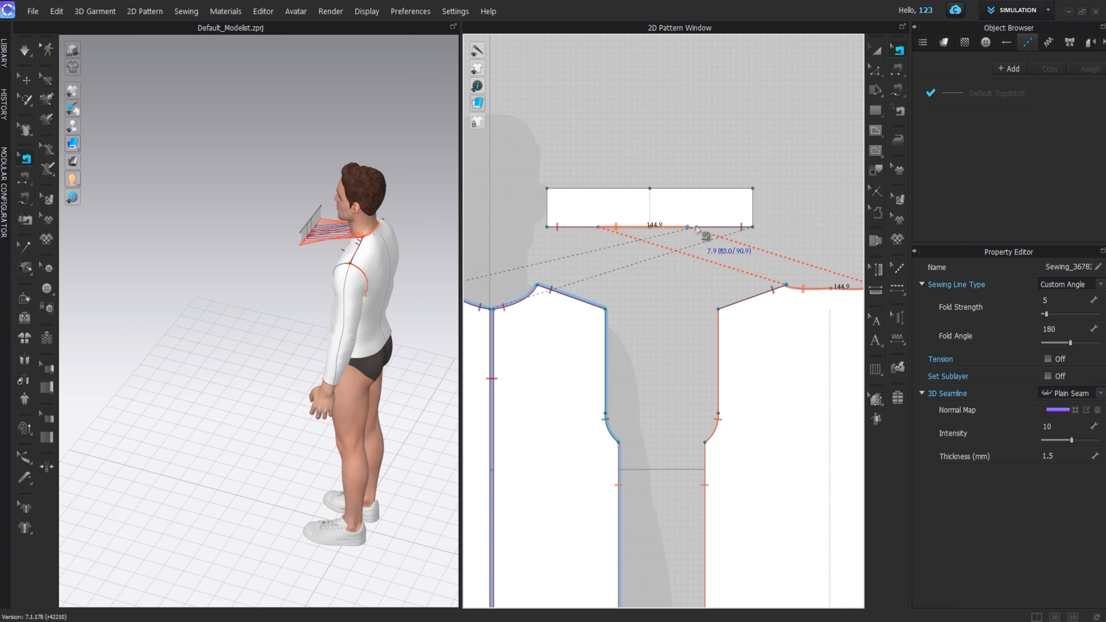
left_click(742, 227)
key("a")
left_click(749, 207)
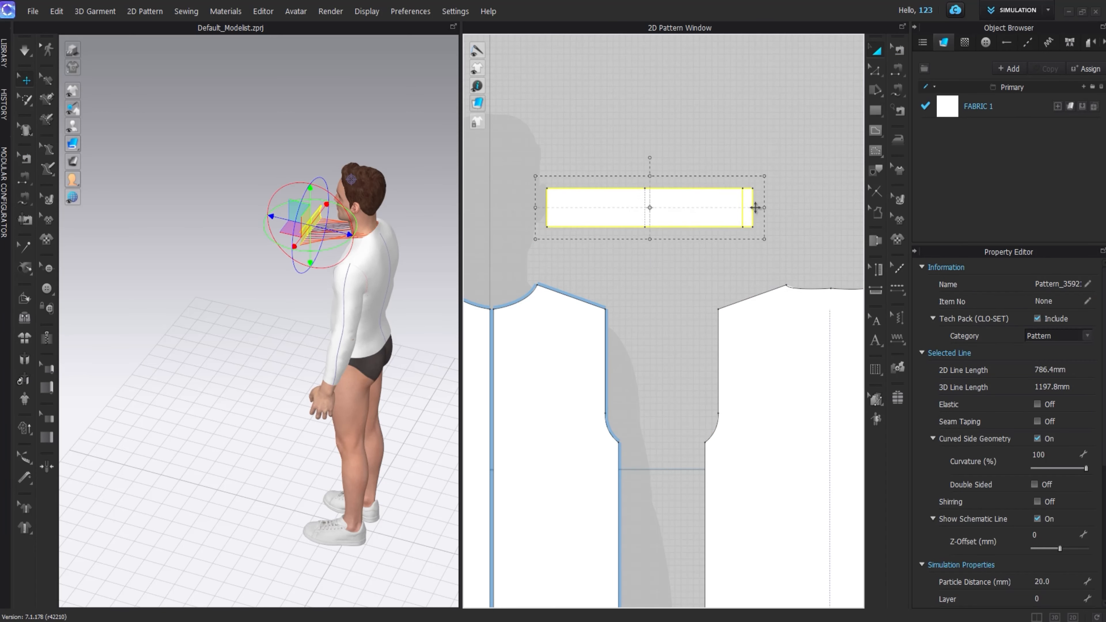
left_click_drag(756, 207, 588, 227)
left_click(898, 49)
key("a")
Step: Curve the collar's upper and lower edges slightly downward at the middle with Edit Curvature
left_click(659, 199)
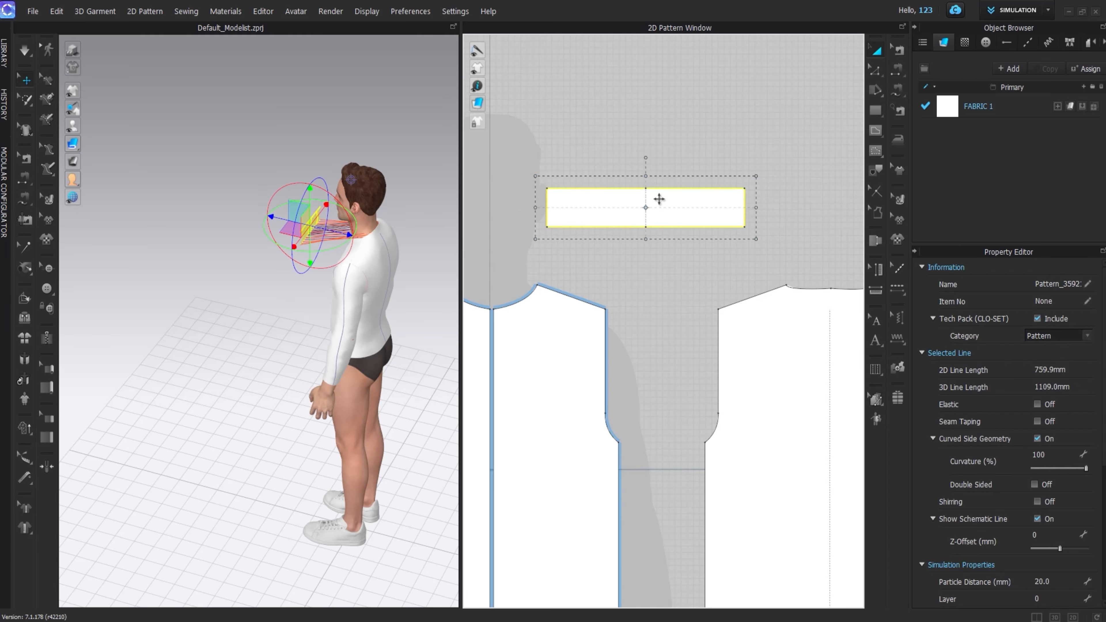
left_click(649, 190)
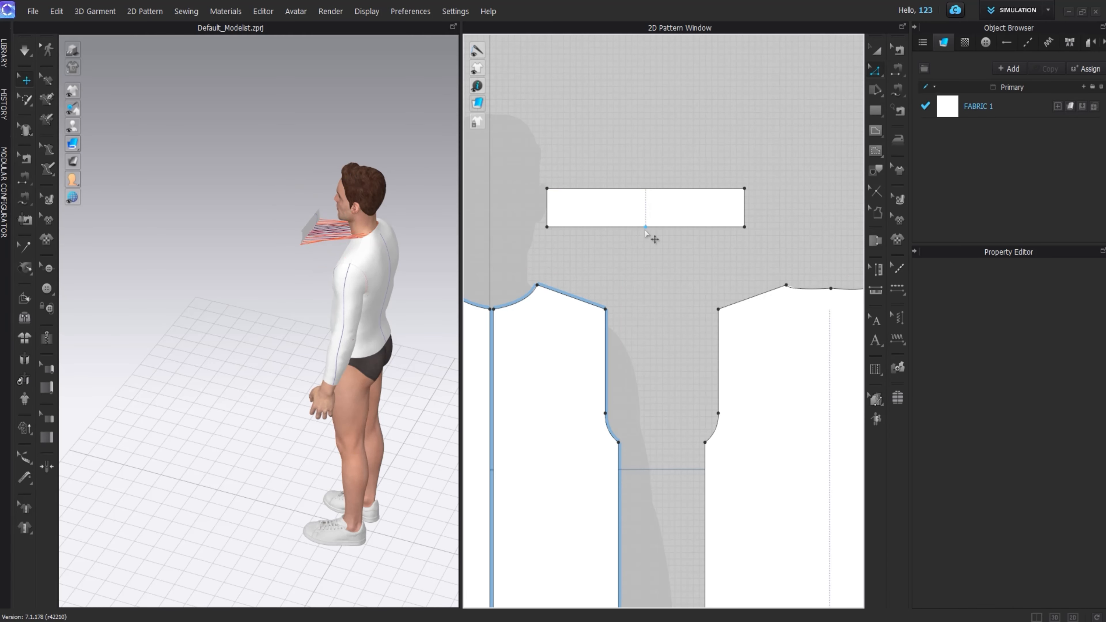
key("c")
left_click(649, 191)
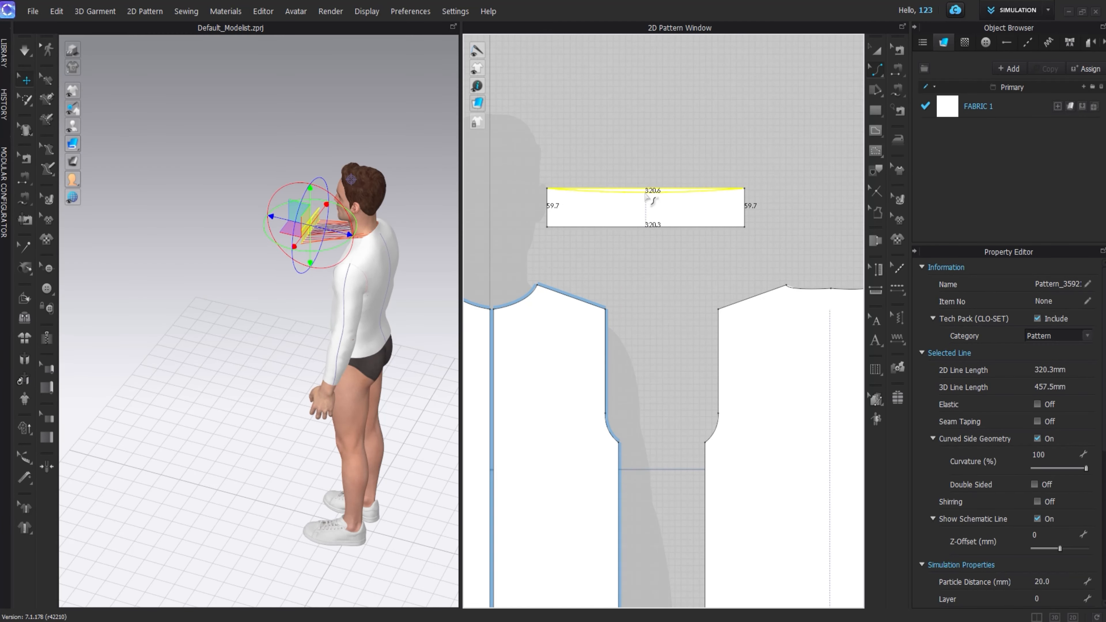
left_click_drag(647, 195, 649, 237)
left_click(751, 138)
Step: Simulate the garment, settle the collar around the avatar's neck, and reduce the collar pattern's height slightly
key("a")
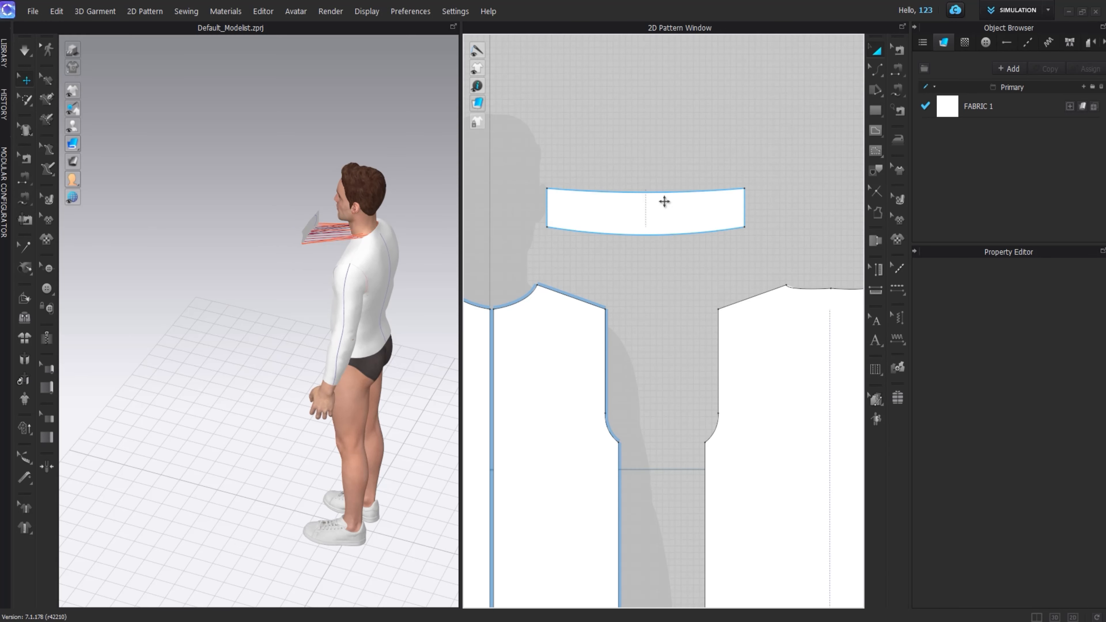
right_click_drag(334, 244, 365, 324)
key("space")
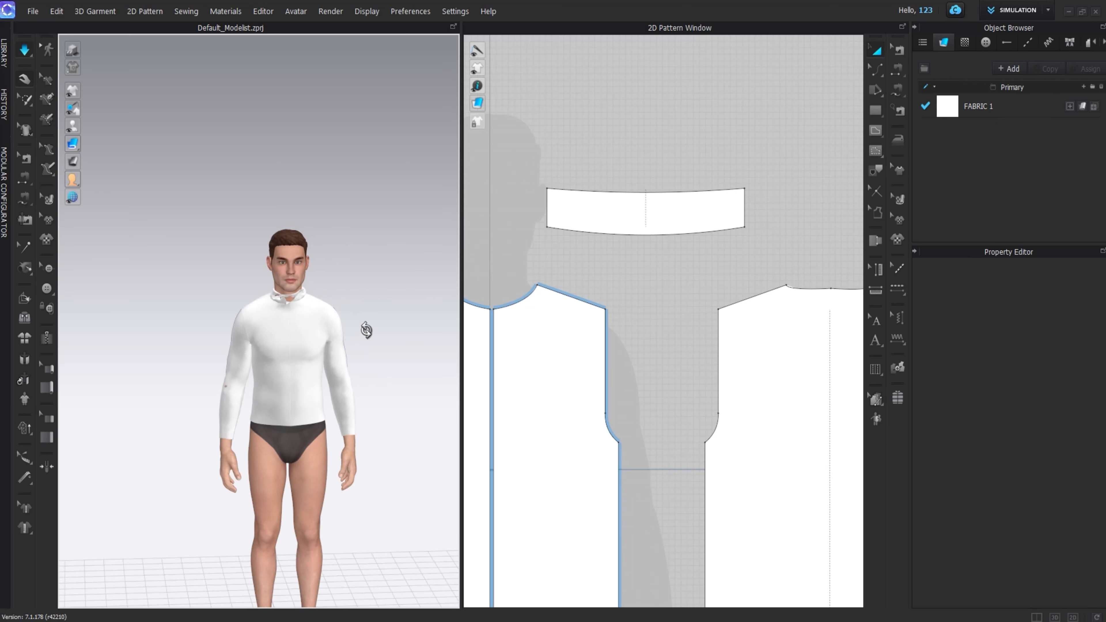
scroll(291, 348, "up", 3)
right_click_drag(295, 352, 247, 383)
left_click(321, 371)
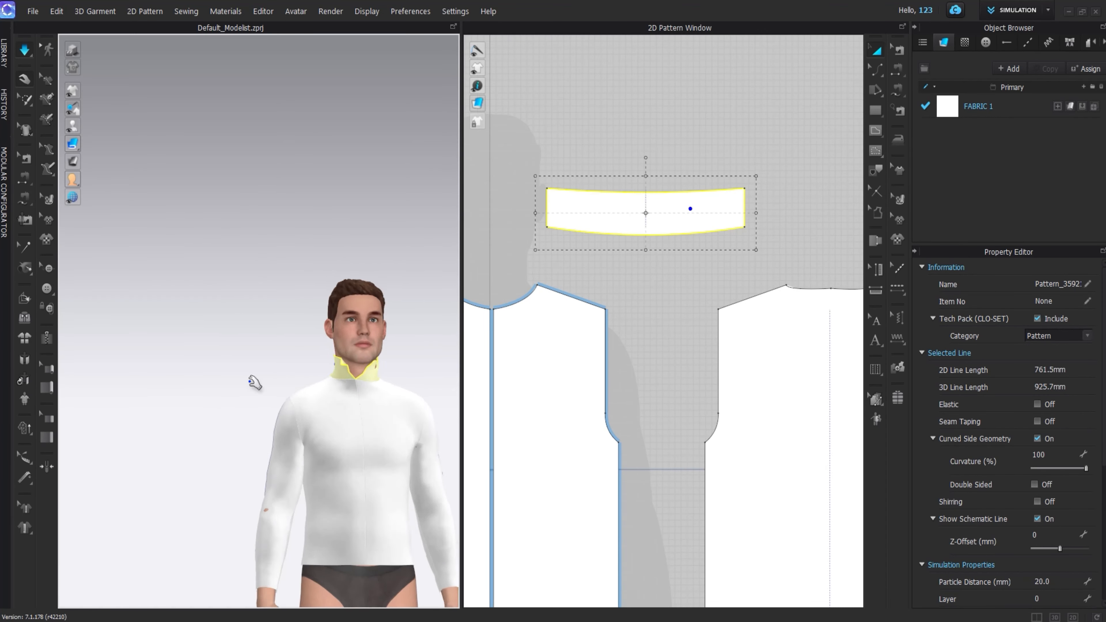
scroll(325, 335, "up", 2)
left_click_drag(321, 333, 321, 341)
left_click_drag(311, 361, 350, 432)
left_click(627, 222)
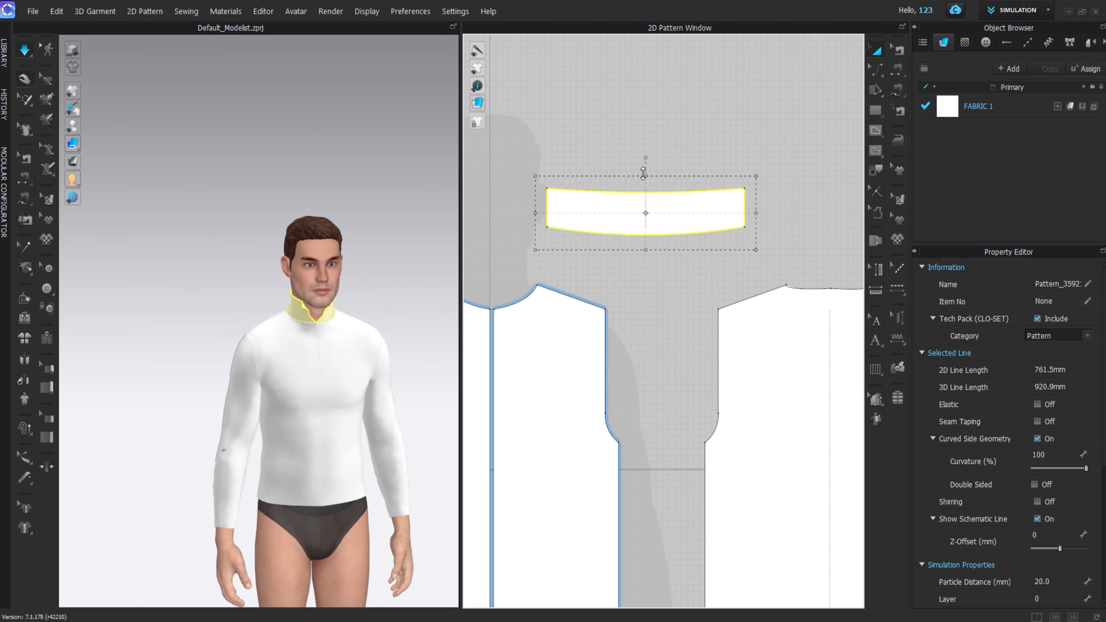
left_click_drag(646, 176, 645, 182)
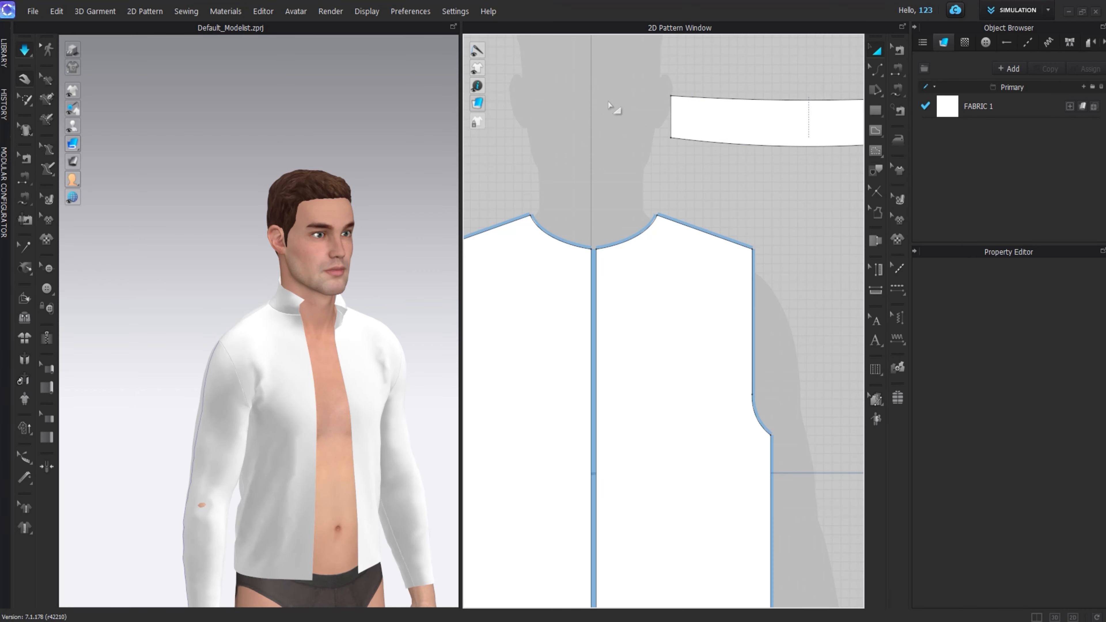
Step: Draw a vertical internal line through the middle of the collar, reaching toward its upper and lower edges
scroll(741, 220, "down", 2)
left_click(741, 157)
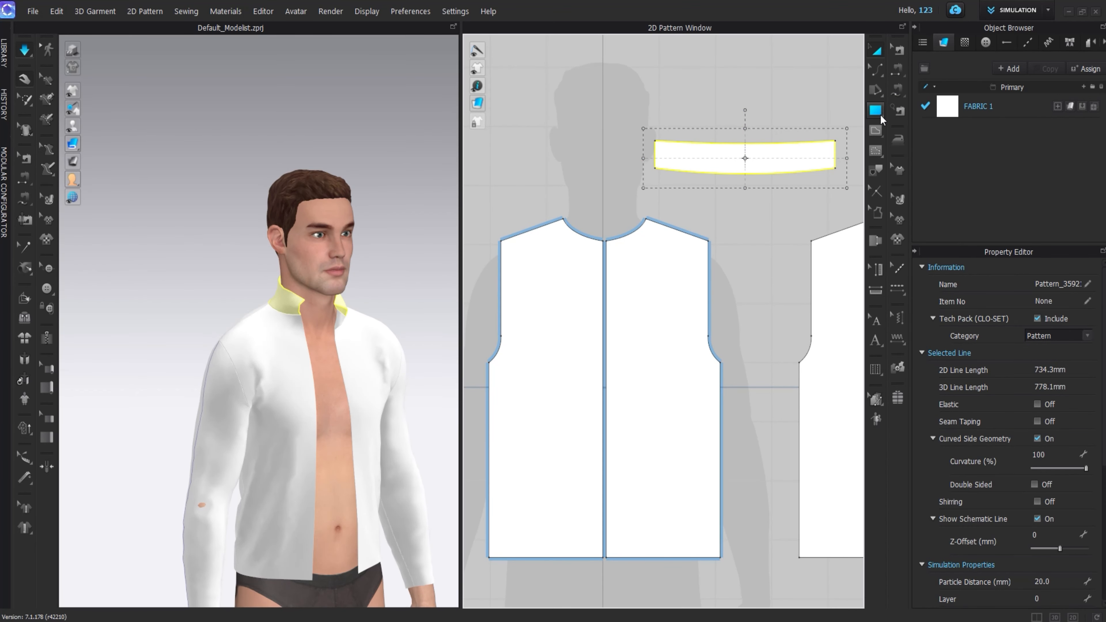
left_click(879, 129)
left_click(891, 132)
double_click(746, 147)
left_click(877, 51)
scroll(735, 143, "up", 3)
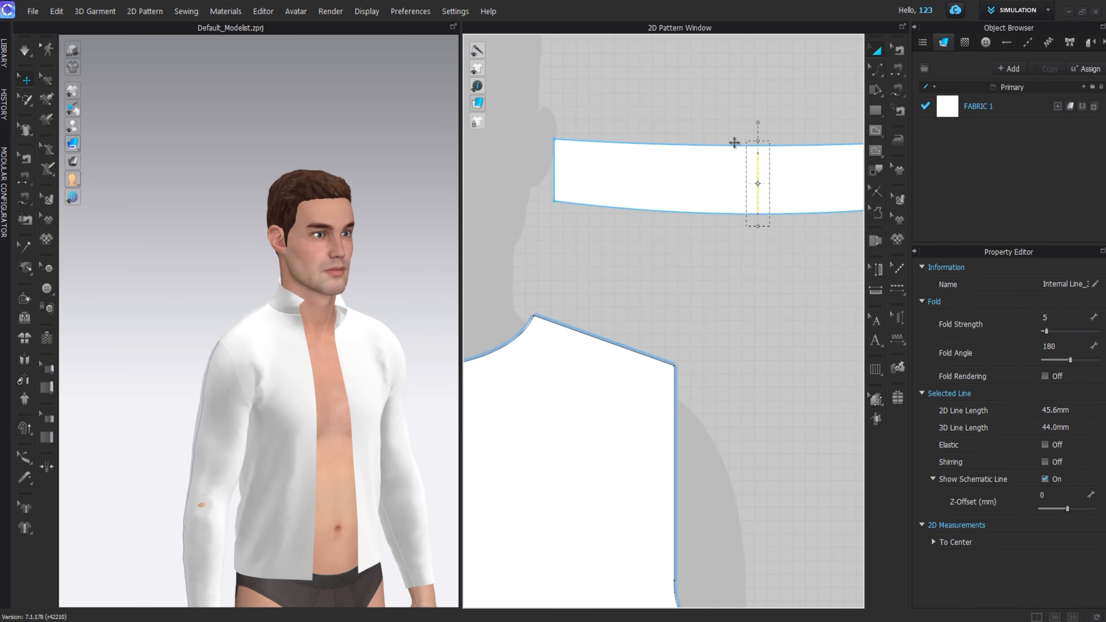
Step: Cut & Sew the collar along its middle line and arrange the two halves above the front pieces with their front ends meeting
right_click(756, 150)
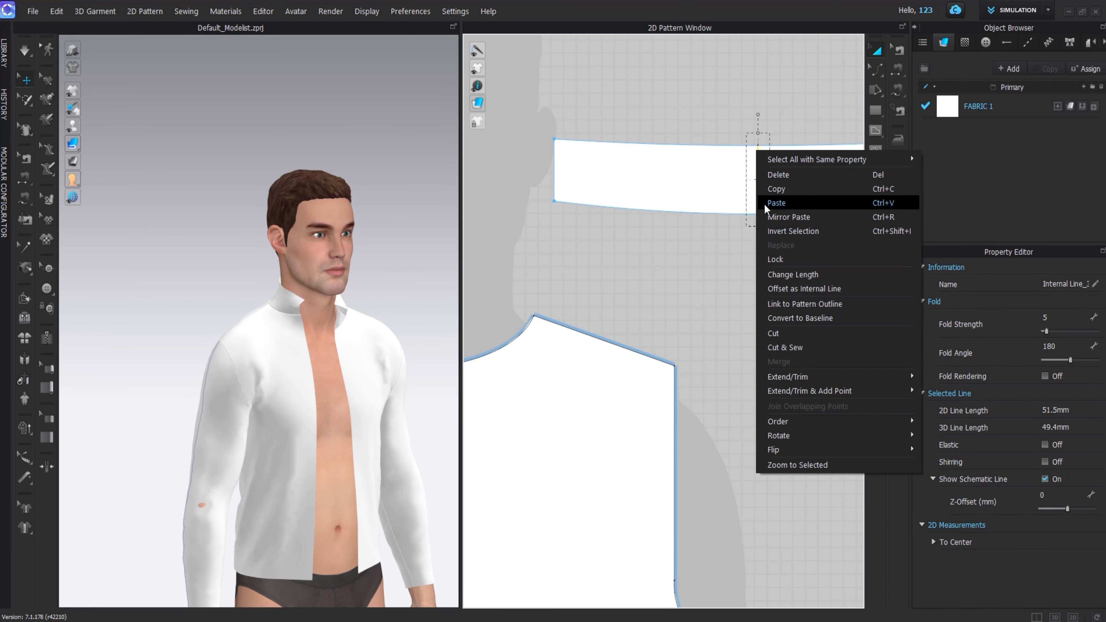
left_click(787, 342)
scroll(714, 304, "down", 3)
middle_click_drag(755, 254, 773, 262)
left_click_drag(773, 262, 547, 294)
left_click_drag(695, 249, 666, 279)
left_click(706, 217)
scroll(706, 227, "down", 2)
middle_click_drag(660, 523, 710, 373)
middle_click_drag(740, 175, 711, 174)
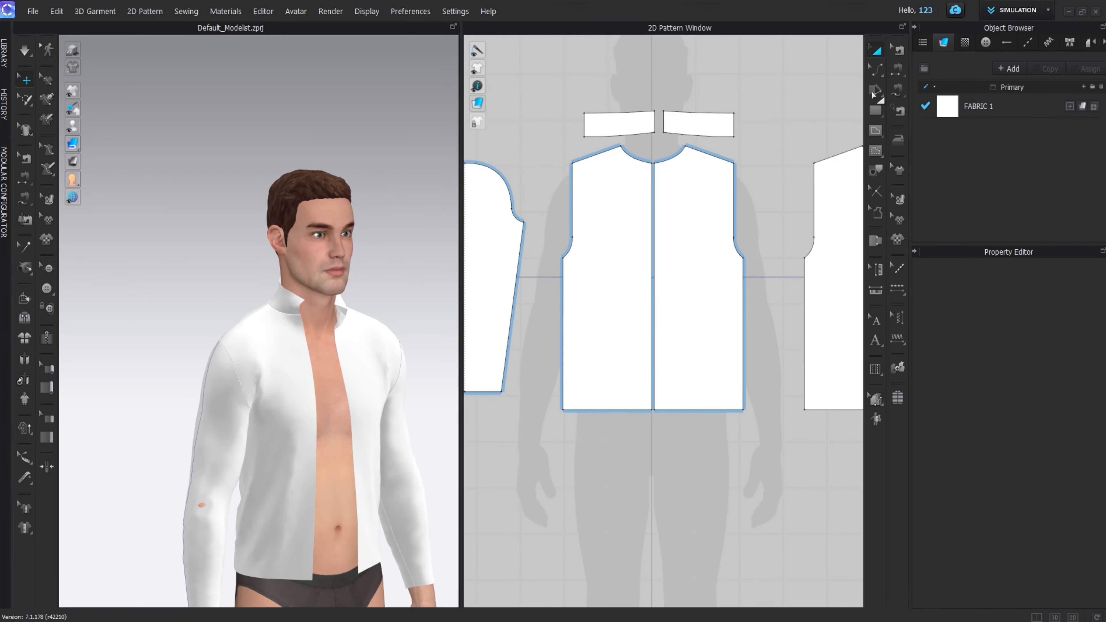
Step: Try adding a zipper along both front opening edges, from the collar top down to the hem
left_click(898, 91)
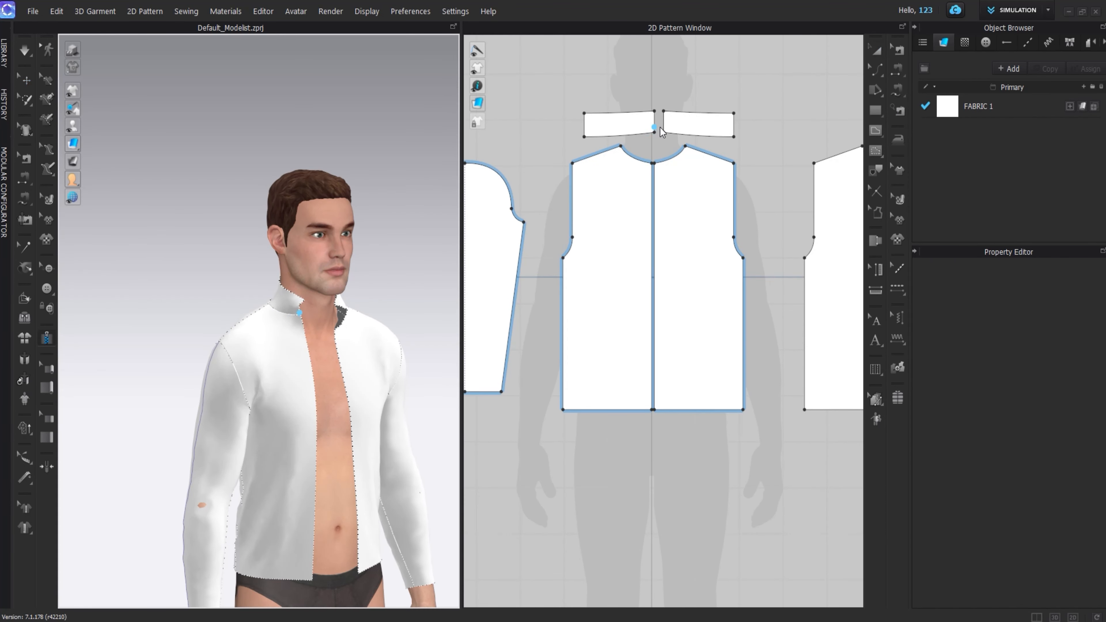
scroll(373, 305, "up", 3)
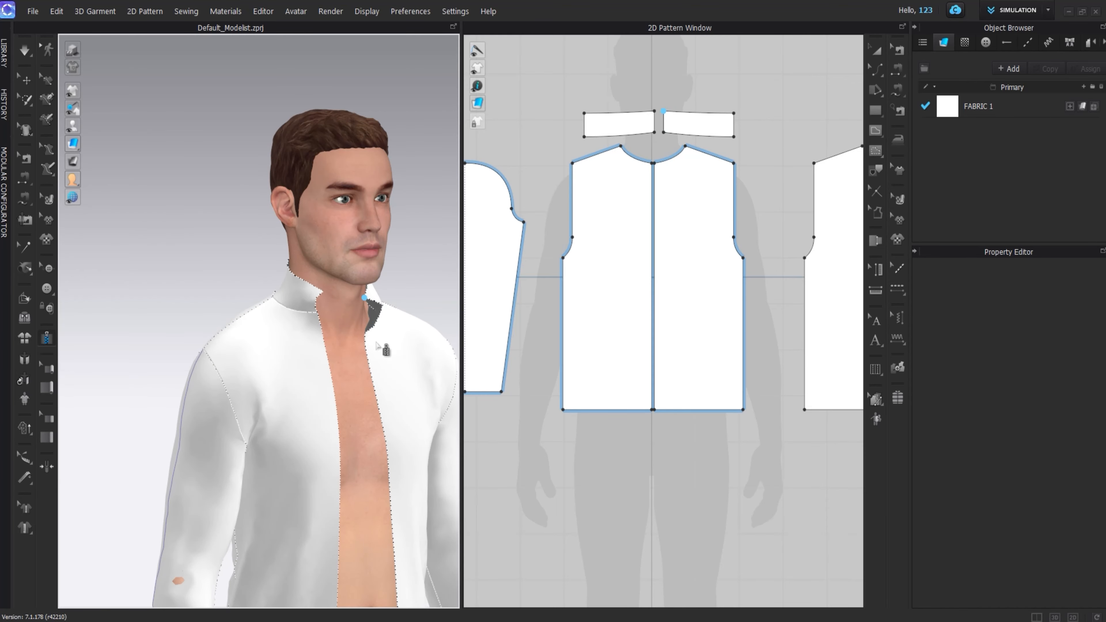
middle_click_drag(393, 454, 373, 254)
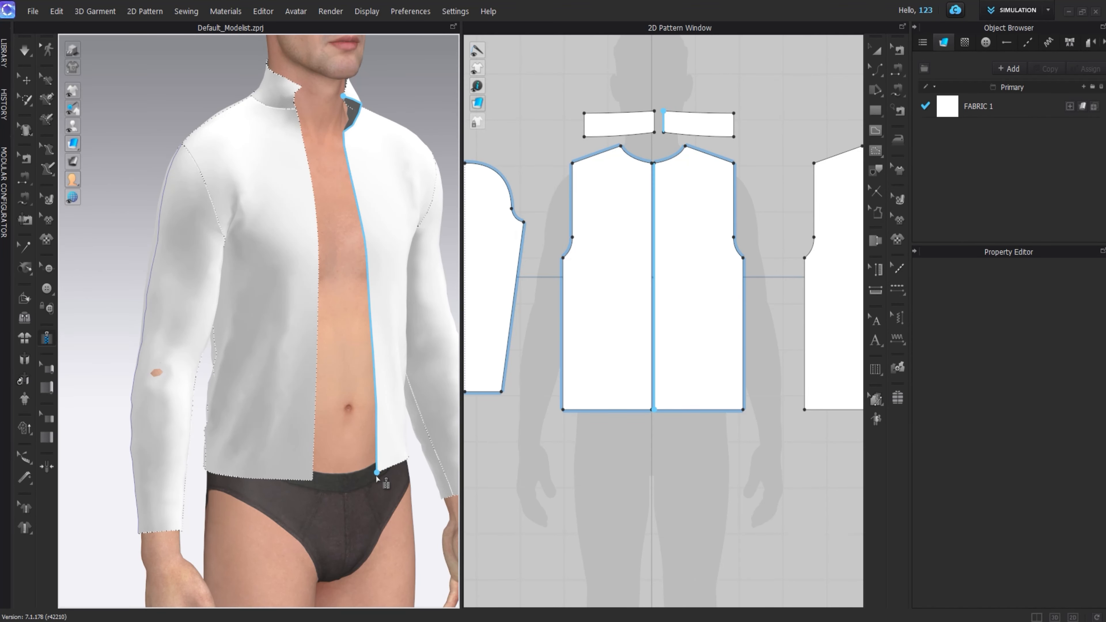
double_click(377, 472)
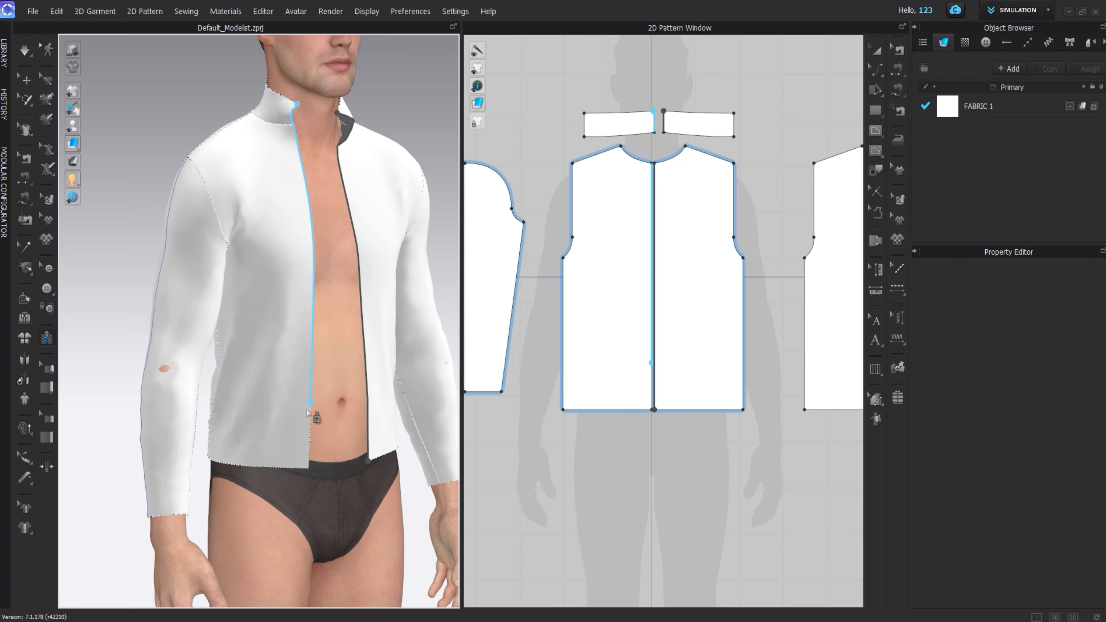
double_click(365, 197)
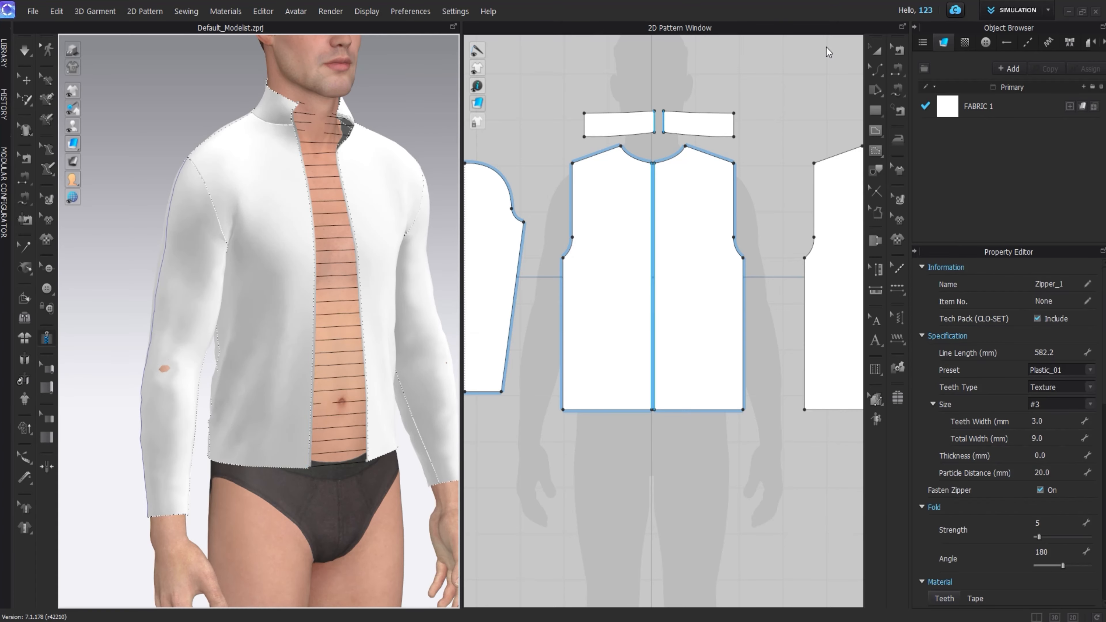
Step: Simulate the garment and examine the zipper's lower end at the front hem
key("space")
right_click_drag(370, 119, 307, 347)
key("q")
scroll(307, 348, "up", 3)
scroll(307, 348, "up", 5)
left_click(346, 192)
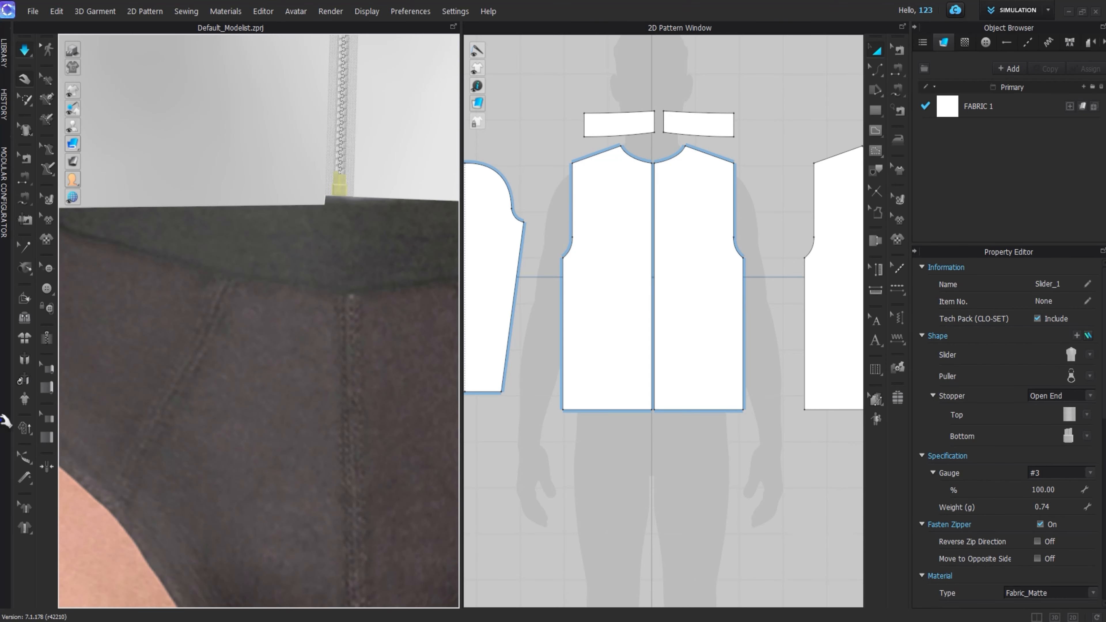
Step: Undo the simulation and the zipper on the front opening
left_click(46, 340)
scroll(630, 432, "up", 8)
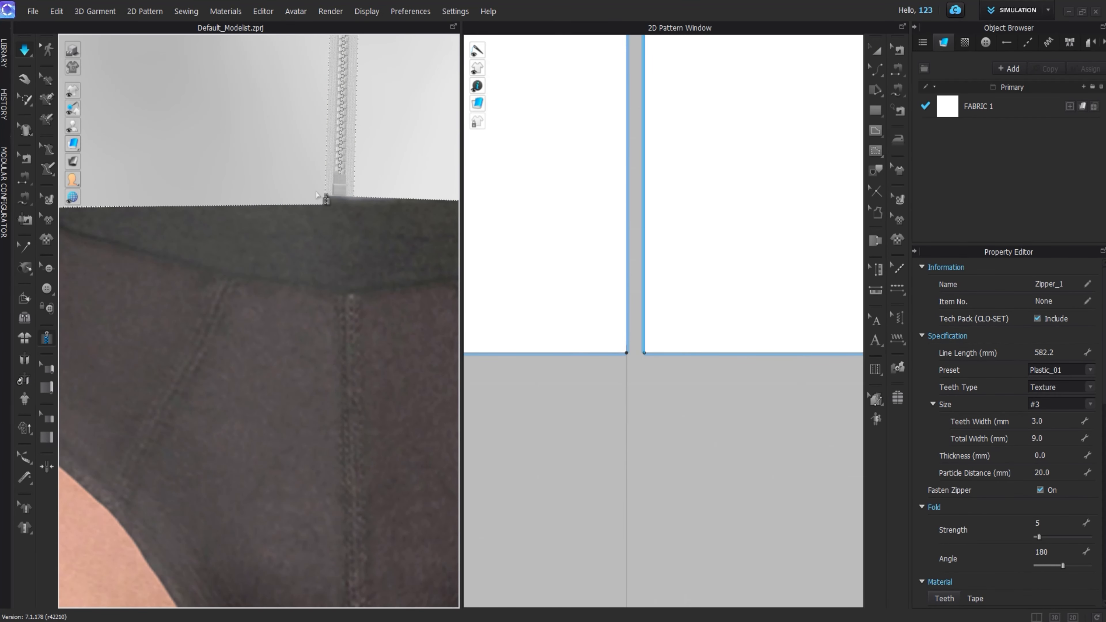
key("ctrl+z")
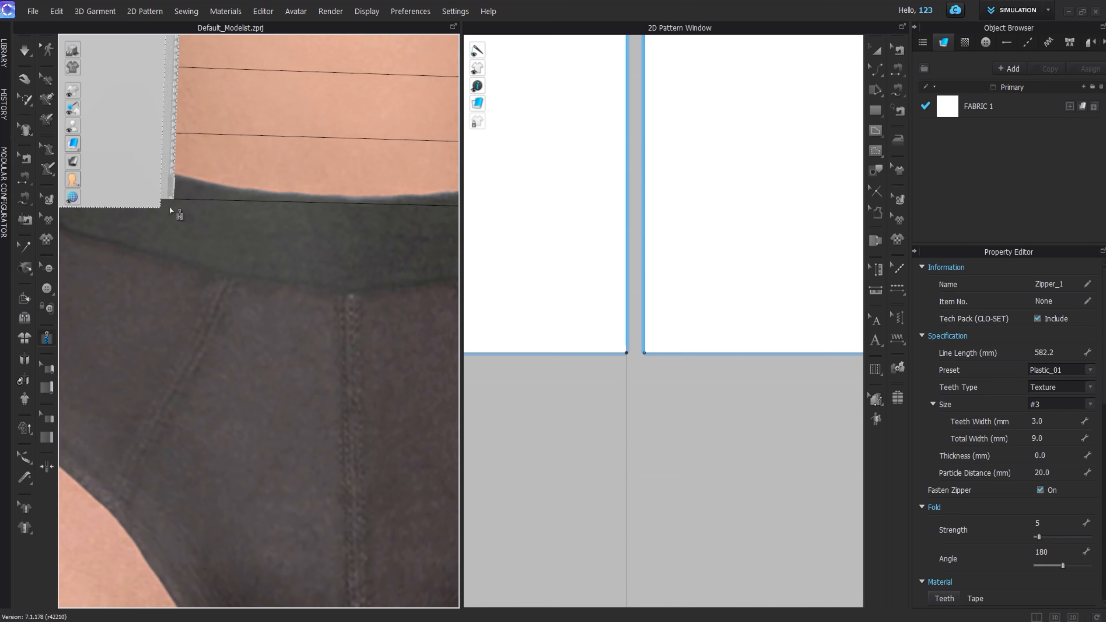
scroll(167, 209, "down", 2)
key("ctrl+z")
scroll(198, 236, "down", 4)
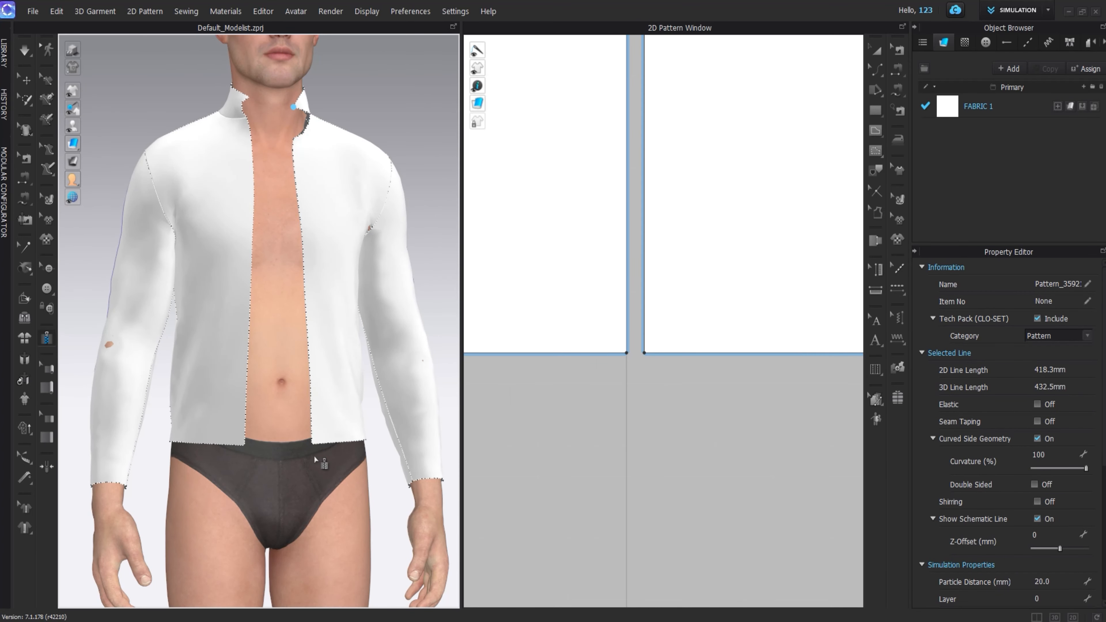
Step: Create the front zipper again from the collar top to the hem on both opening edges and simulate it closed
double_click(312, 445)
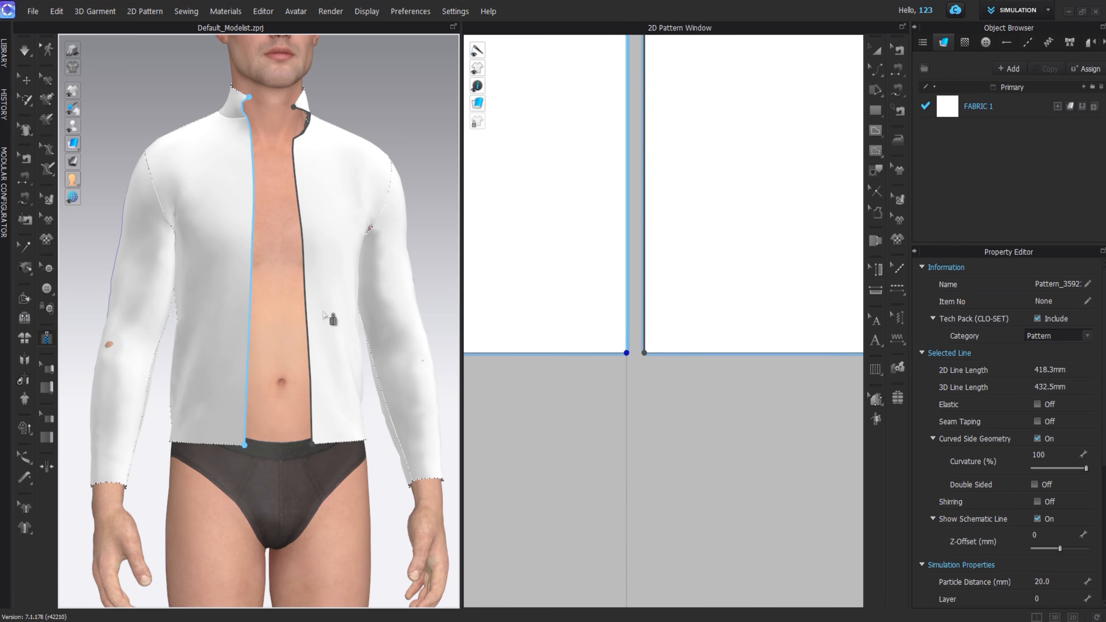
scroll(625, 240, "down", 5)
key("space")
left_click(376, 109)
Step: Examine the fit of the zipped top from several sides, toggling the avatar's visibility
right_click_drag(376, 108, 102, 237)
scroll(259, 248, "down", 3)
right_click_drag(259, 248, 383, 269)
key("shift+a")
scroll(287, 314, "down", 2)
right_click_drag(286, 313, 324, 314)
key("shift+a")
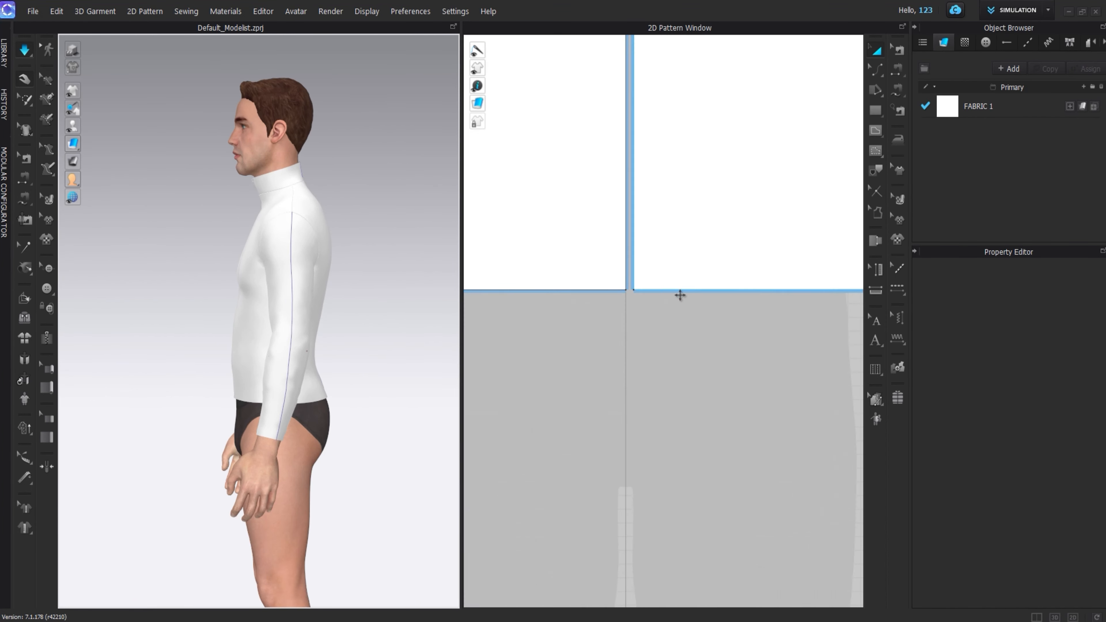
Step: Set Shrinkage Weft and Warp to 105% and the additional rendering thickness to 1.5 mm for all patterns, and simulate
scroll(681, 295, "down", 5)
key("ctrl+a")
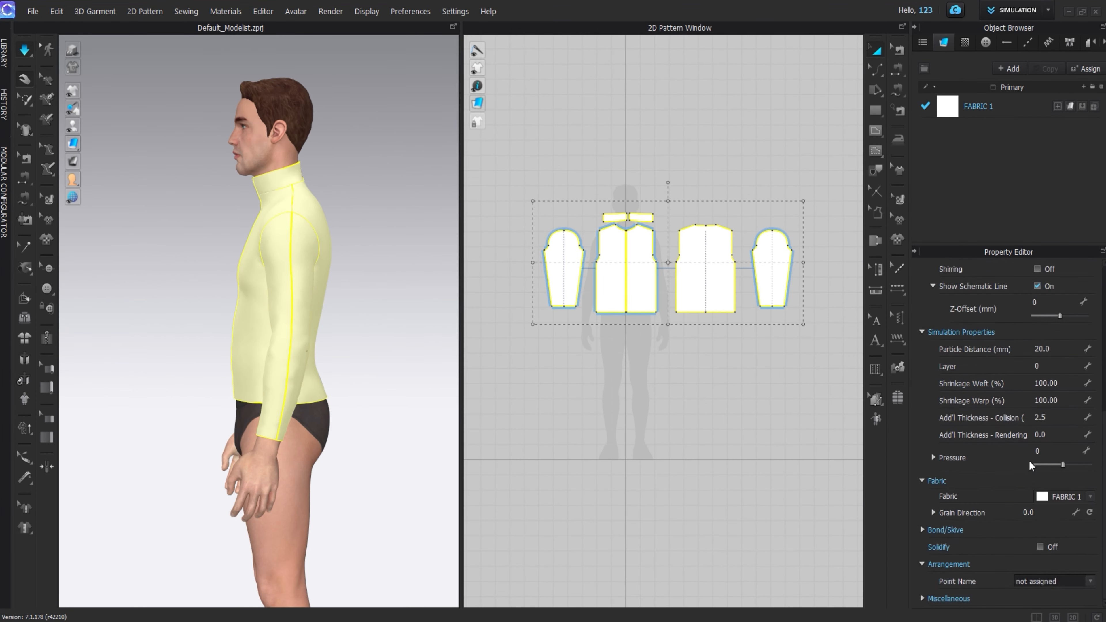
key("Return")
key("space")
Step: Adjust the simulated top's hem around the front and back of the avatar's waist
right_click_drag(392, 414, 343, 423)
left_click(277, 417)
right_click_drag(279, 412, 417, 355)
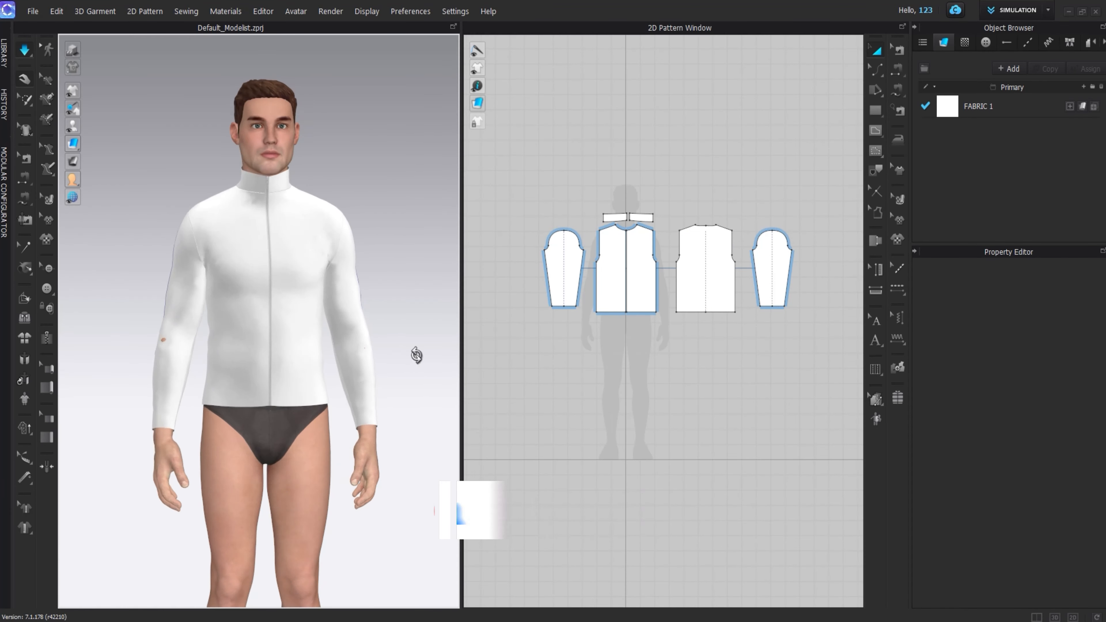
left_click(169, 353)
left_click(250, 416)
right_click_drag(247, 371, 435, 290)
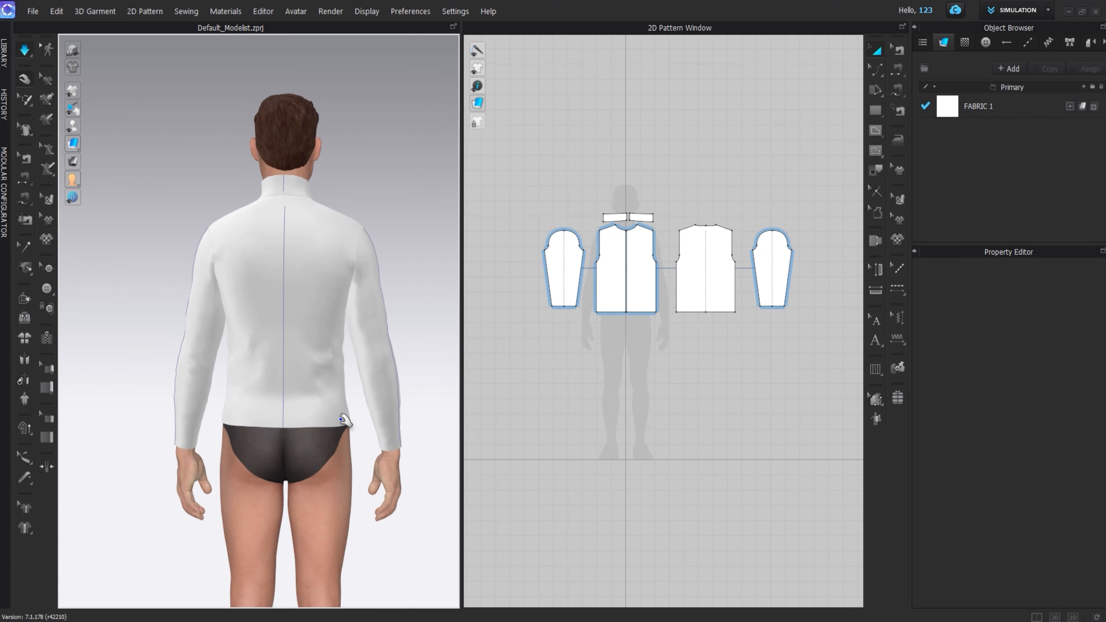
left_click(341, 413)
right_click_drag(290, 418, 318, 413)
key("2")
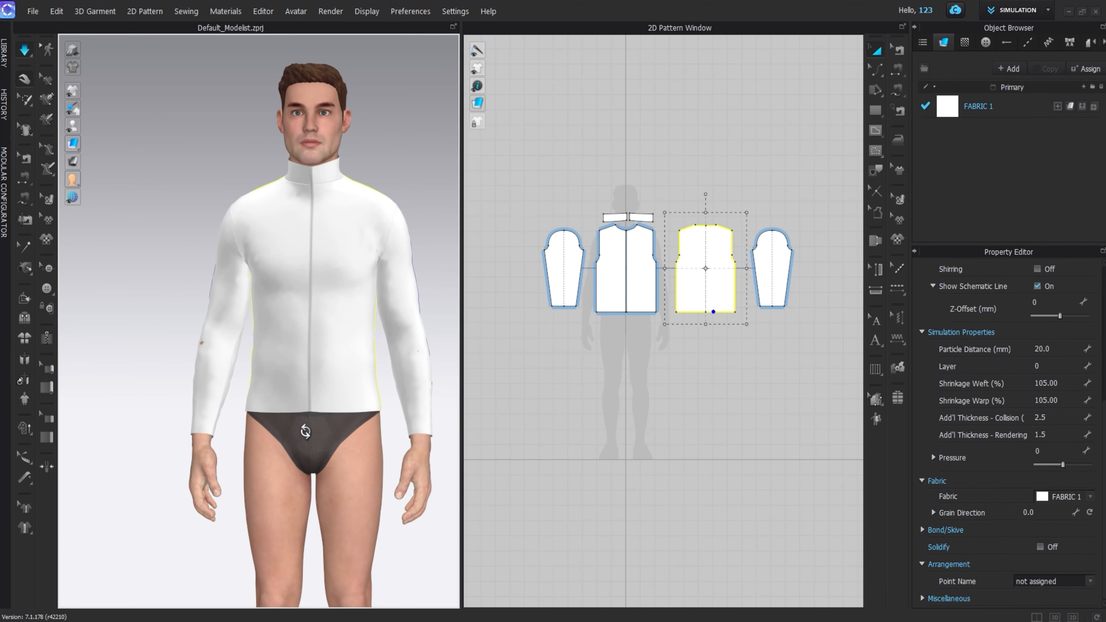
Step: Draw a horizontal internal line across the sleeve just above its hem, from one side edge to the other
left_click(632, 413)
scroll(570, 307, "up", 6)
key("z")
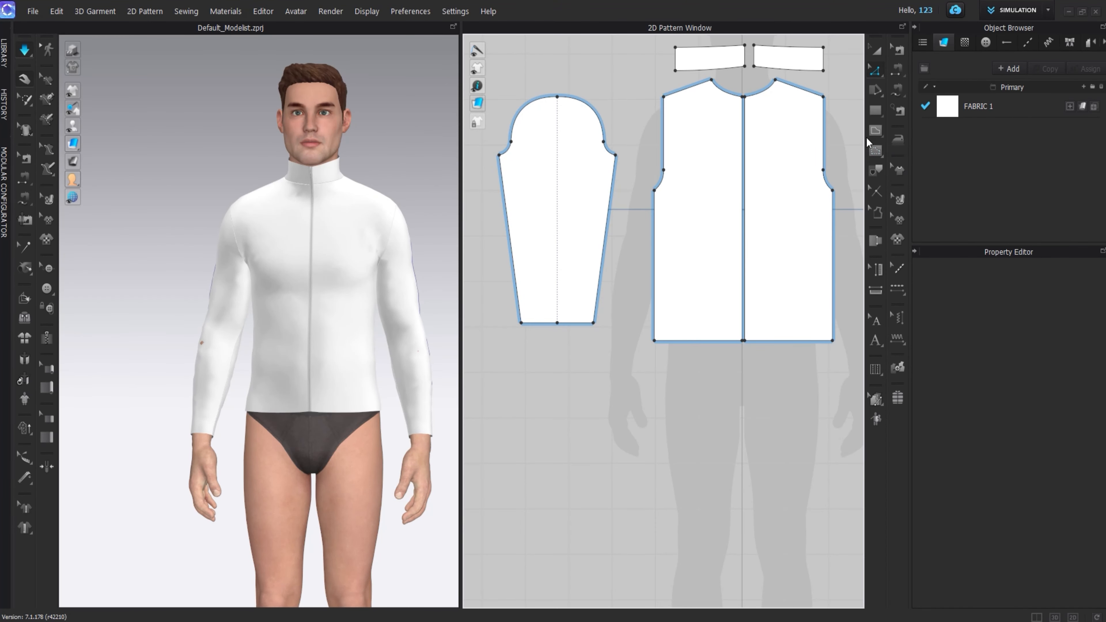
left_click(876, 130)
left_click(519, 302)
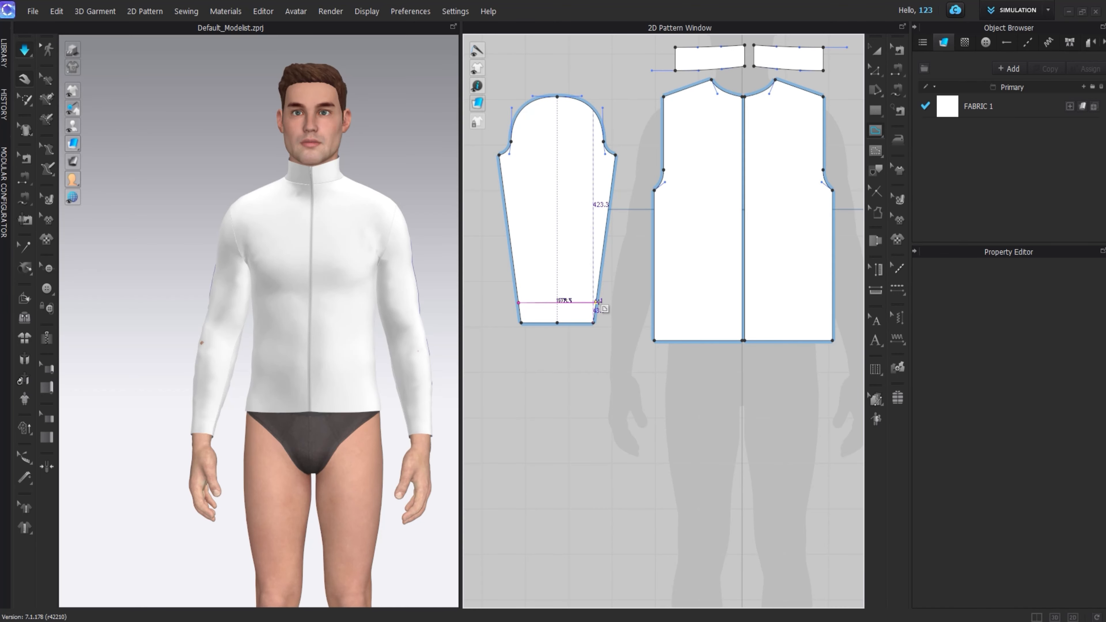
double_click(596, 303)
Step: Move the sleeve's internal cuff line higher above the sleeve hem
left_click(876, 50)
scroll(550, 305, "up", 3)
left_click_drag(583, 305, 582, 286)
left_click_drag(583, 284, 583, 288)
left_click_drag(583, 288, 583, 279)
key("z")
left_click_drag(475, 322, 582, 321)
Step: Simulate the garment with the cuff lines and tug the front and back hems into place at the waist
key("space")
left_click_drag(254, 399, 253, 407)
left_click_drag(373, 402, 374, 409)
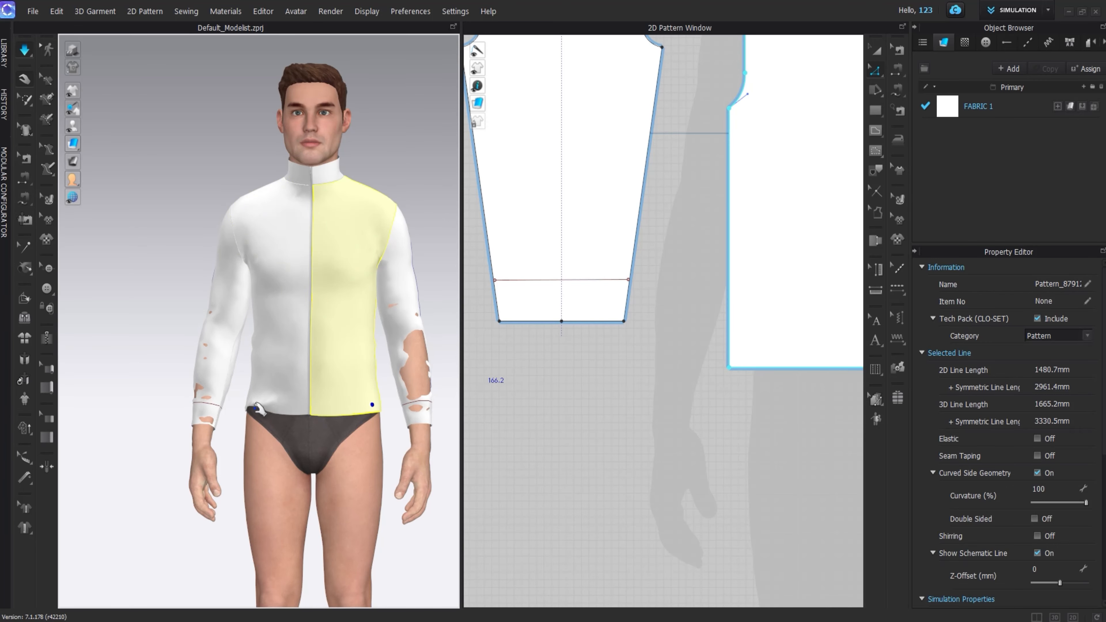
left_click_drag(256, 406, 255, 402)
right_click_drag(187, 464, 566, 429)
left_click_drag(277, 431, 279, 438)
left_click_drag(183, 439, 188, 446)
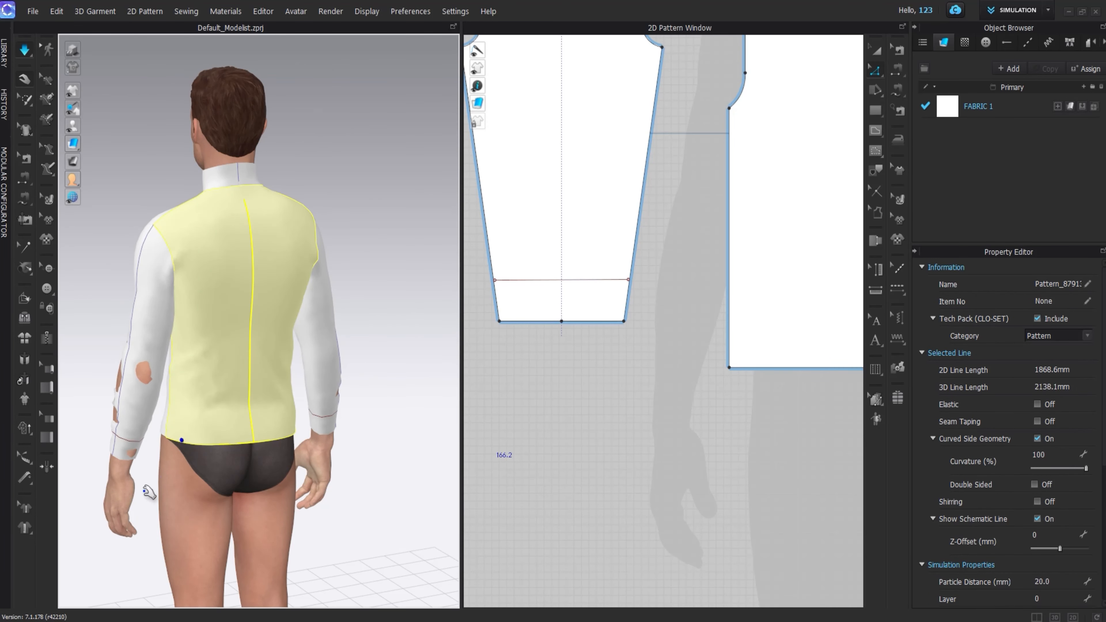
Step: Tug both sleeves and cuffs into place on the avatar's arms while the garment simulates
right_click_drag(144, 492, 63, 489)
left_click_drag(342, 428, 424, 485)
right_click_drag(424, 484, 248, 480)
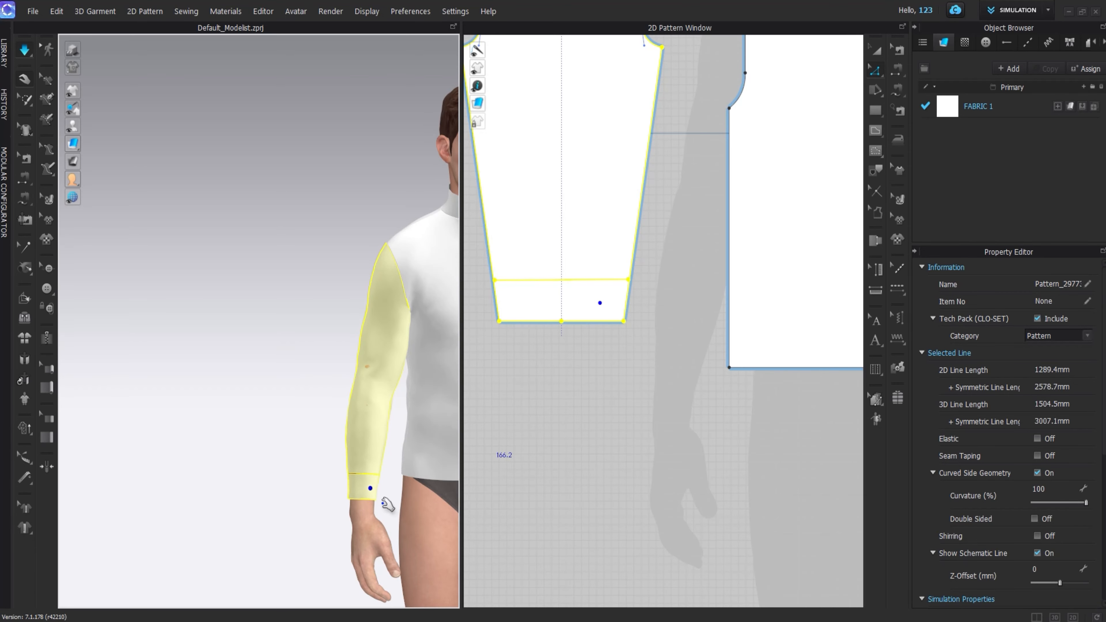
middle_click_drag(382, 504, 231, 461)
middle_click_drag(394, 435, 242, 436)
left_click_drag(281, 334, 298, 349)
right_click_drag(305, 371, 183, 420)
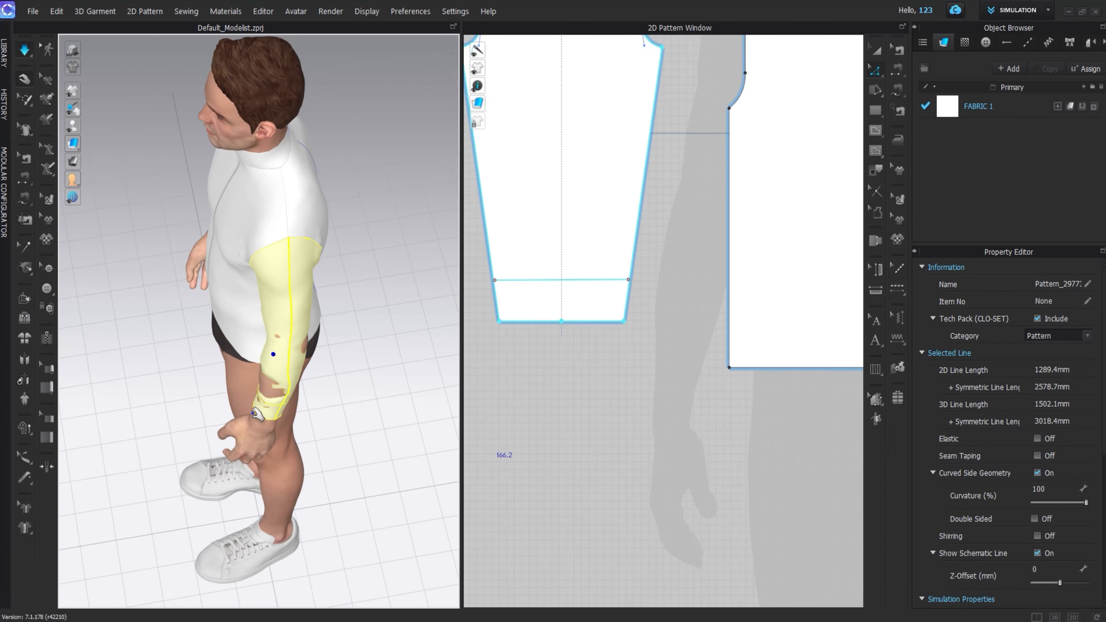
left_click_drag(295, 461, 283, 487)
right_click_drag(159, 587, 342, 449)
left_click(338, 474)
middle_click_drag(257, 449, 323, 430)
right_click_drag(327, 432, 429, 407)
Step: Cut the sleeve along its internal cuff line into a separate cuff panel and sew the two pieces together
scroll(625, 289, "up", 5)
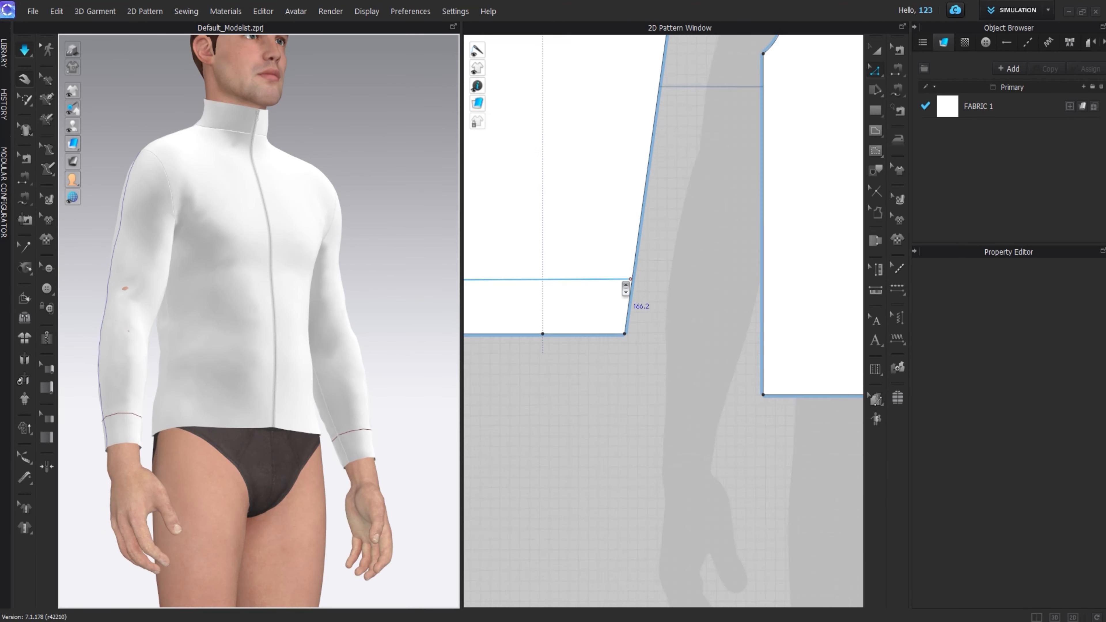
left_click(640, 277)
scroll(651, 285, "down", 3)
left_click(877, 50)
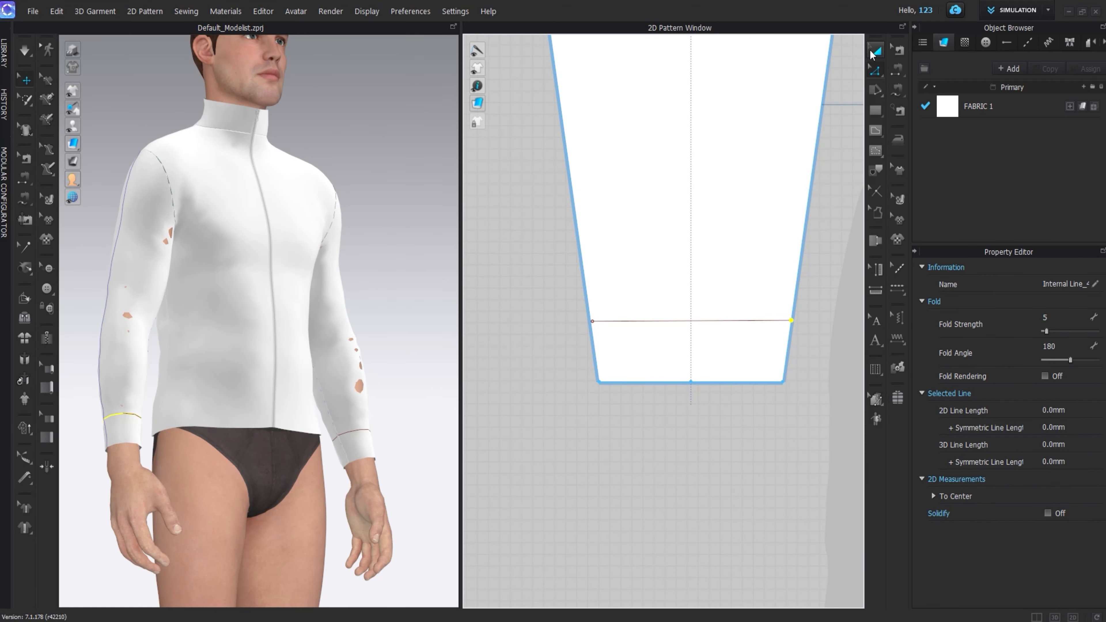
left_click(731, 322)
right_click(732, 322)
left_click(759, 520)
left_click(505, 354)
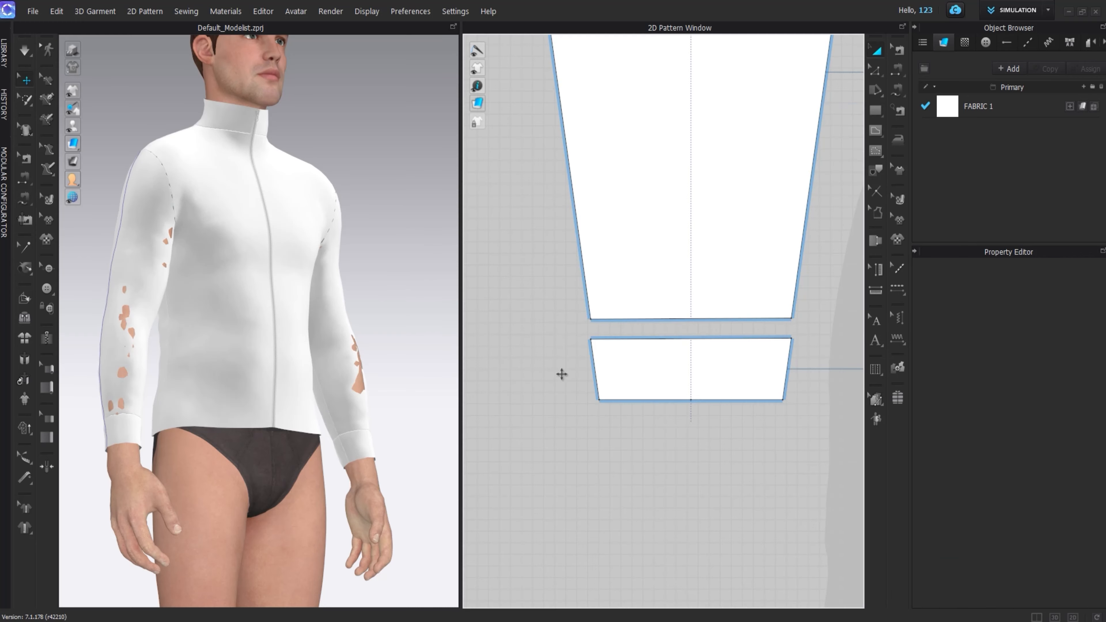
Step: Simulate the garment with the separate cuff panels and check its fit from the front
key("space")
left_click(349, 396)
left_click(395, 381)
right_click_drag(395, 380, 331, 379)
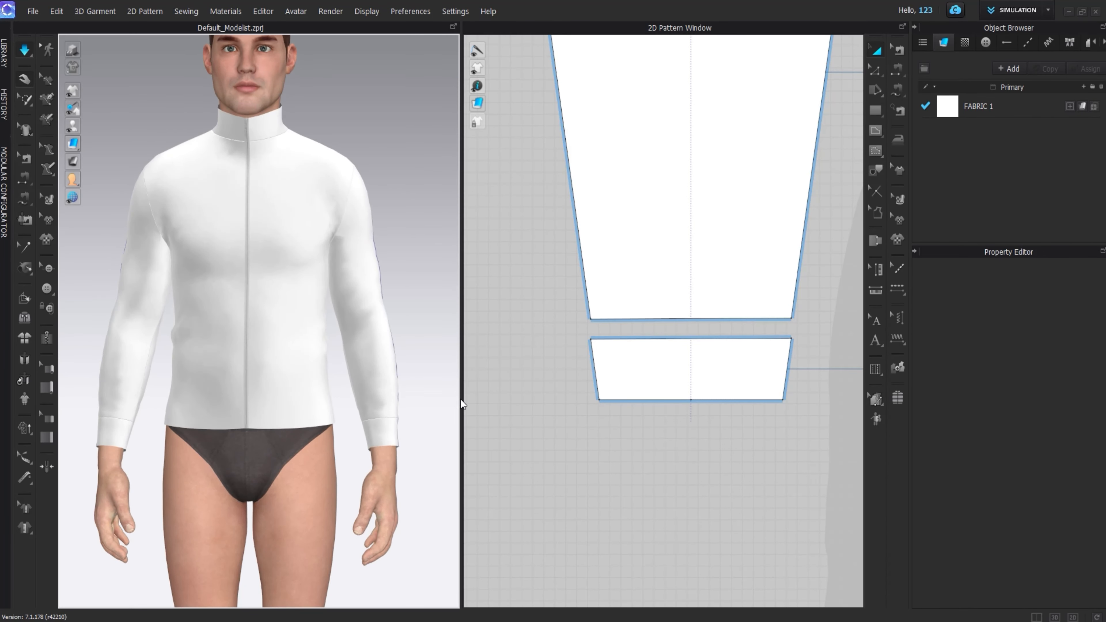
left_click(717, 345)
scroll(310, 301, "down", 2)
left_click(398, 322)
right_click_drag(339, 305, 311, 317)
scroll(660, 247, "down", 5)
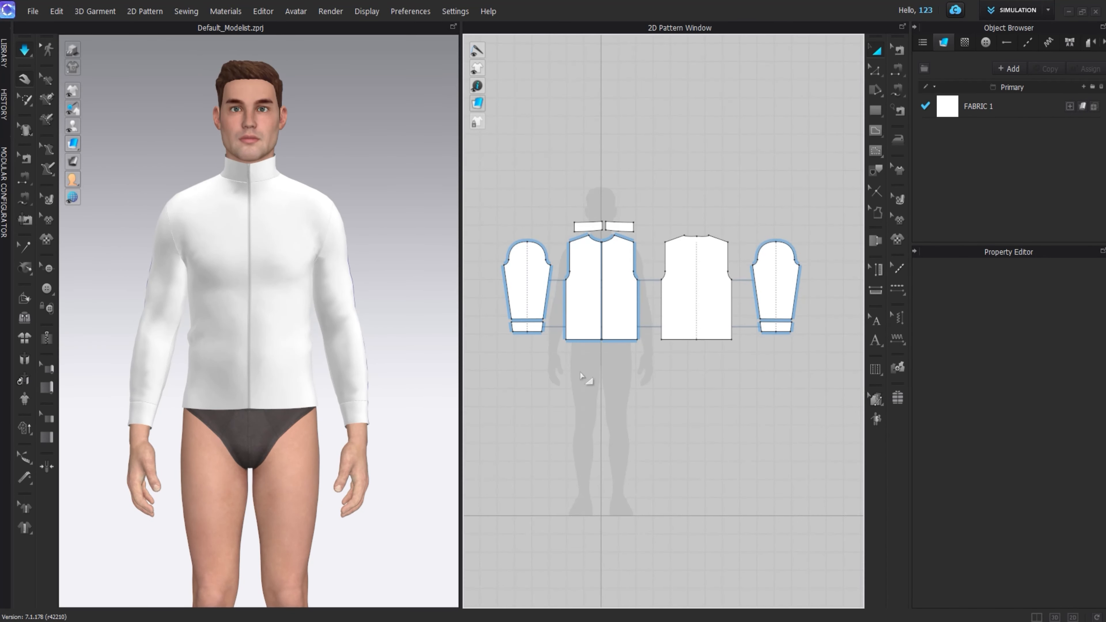
Step: Draw a hood side panel above the collar with front segments about 100 and 121 mm, lower segments about 95 and 71 mm, and a rounded crown
scroll(603, 114, "up", 4)
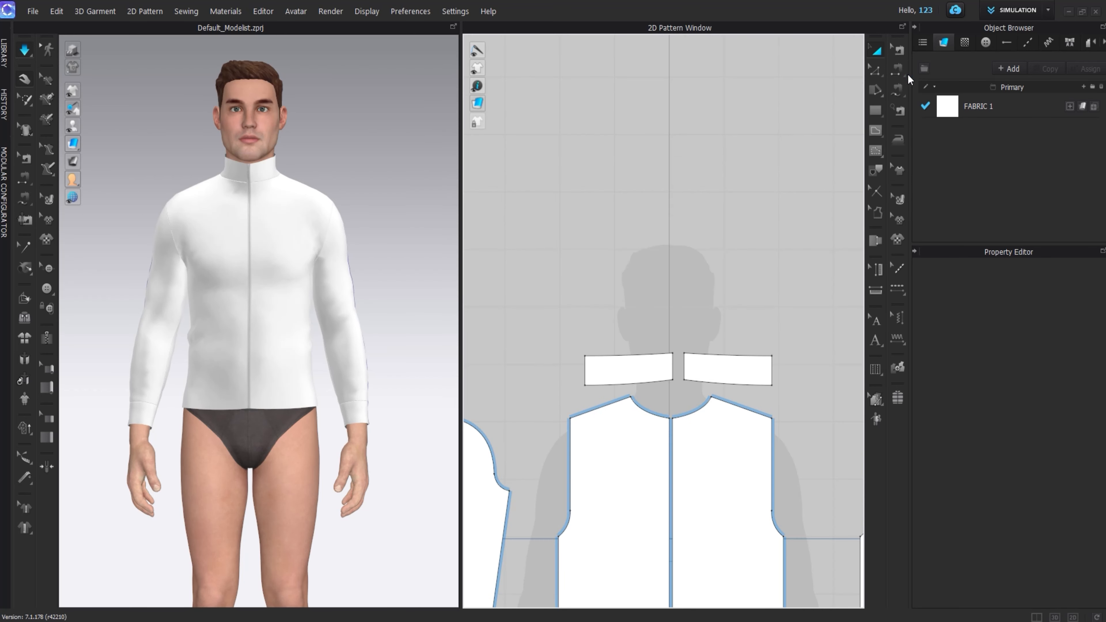
left_click(876, 114)
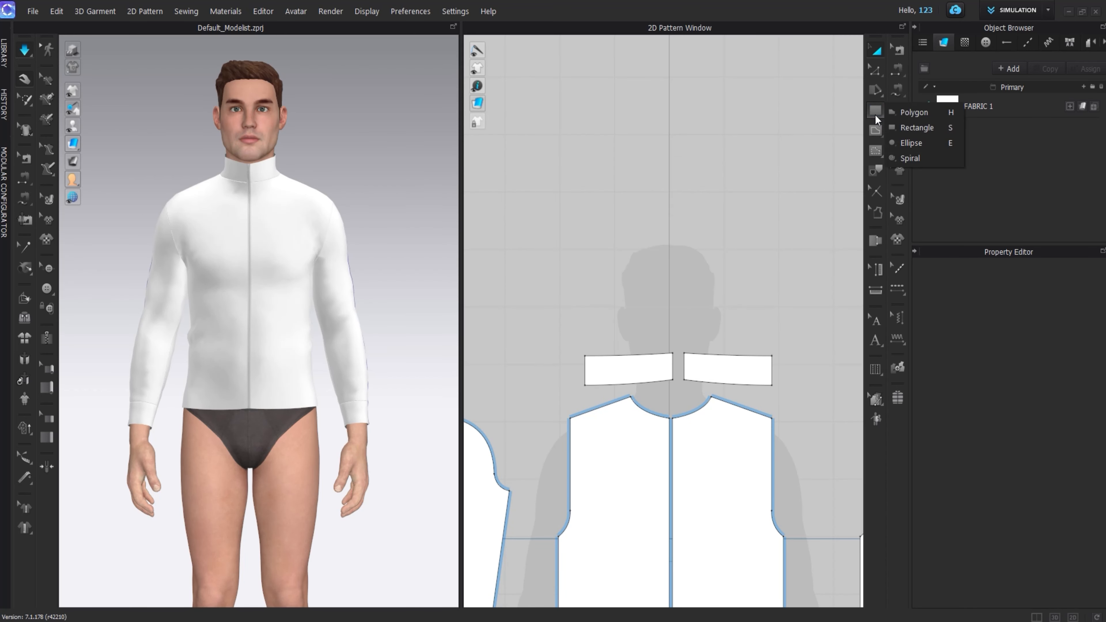
left_click(908, 112)
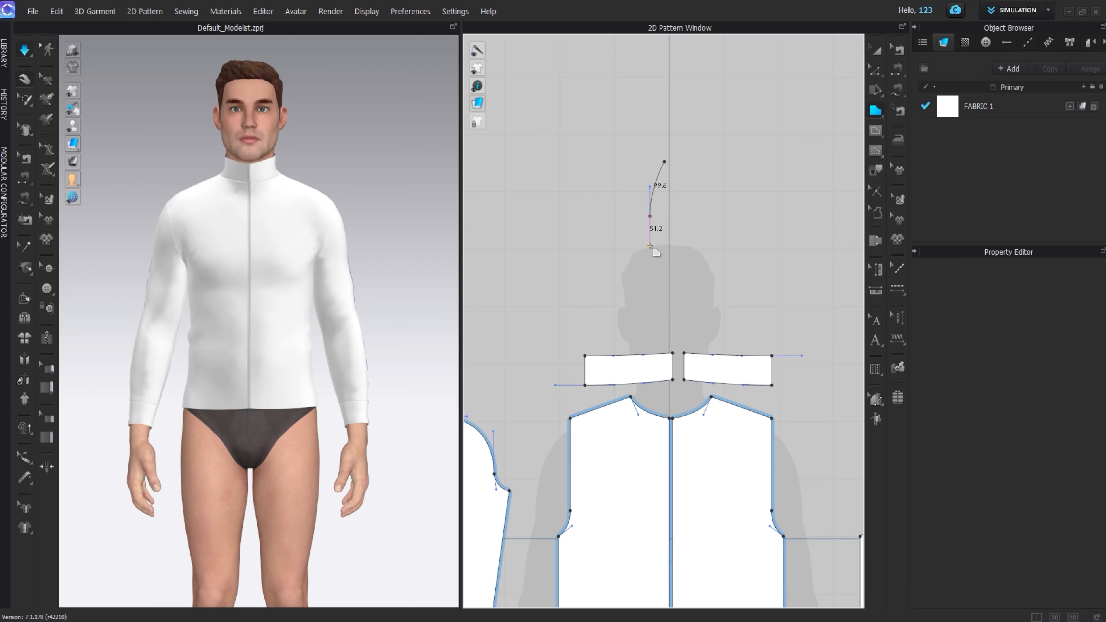
left_click_drag(664, 283, 671, 310)
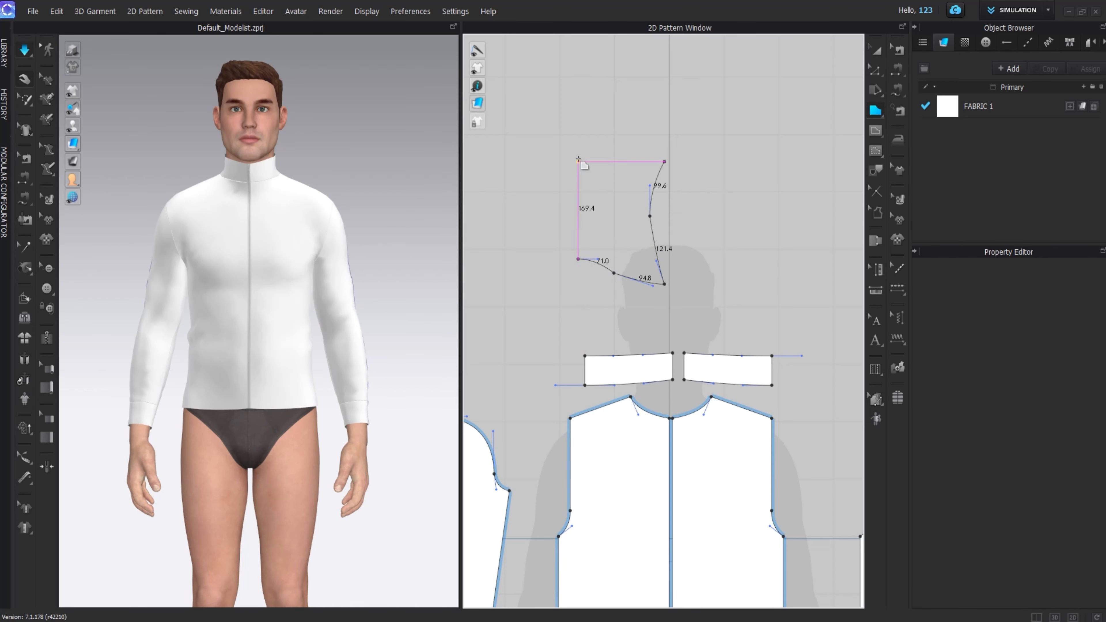
left_click(665, 161)
key("c")
left_click_drag(618, 215, 582, 168)
left_click(877, 51)
right_click_drag(178, 182, 237, 186)
middle_click_drag(238, 185, 244, 337)
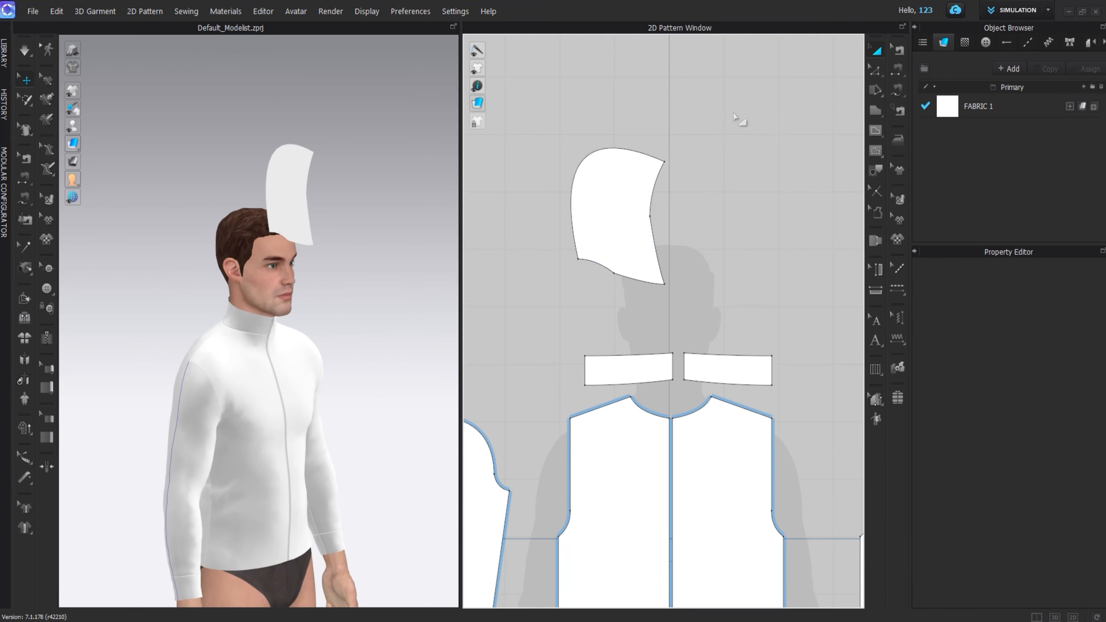
Step: Flatten the hood panel's front edge by moving its middle point slightly outward
key("z")
scroll(648, 232, "up", 3)
left_click_drag(653, 206, 663, 205)
left_click(721, 173)
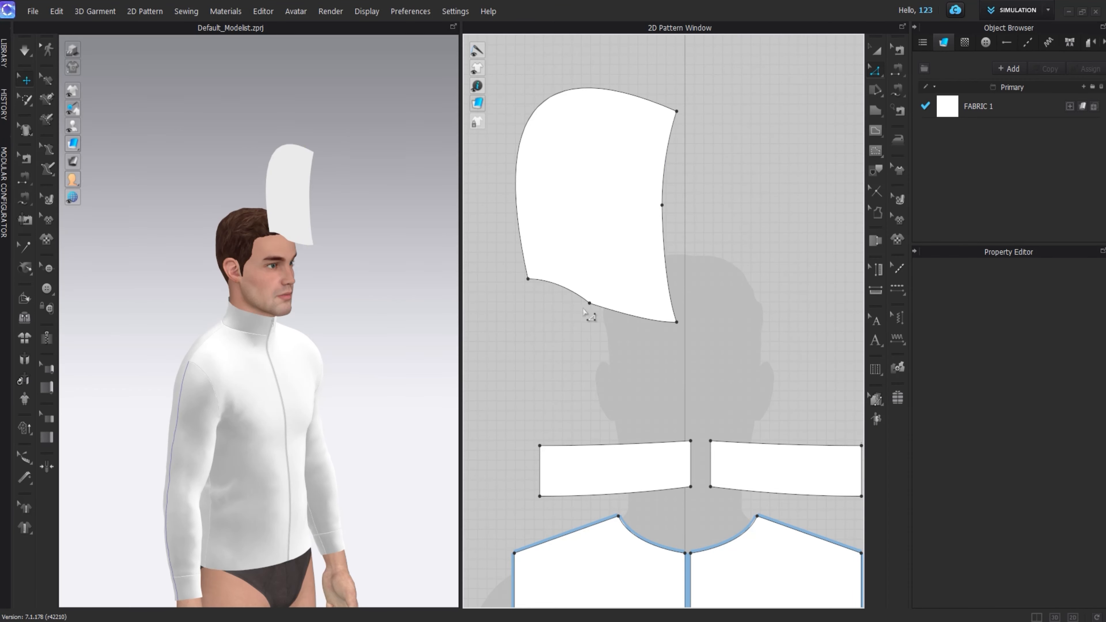
Step: Lower the middle and back points of the hood panel's neckline and smooth the curve between them
left_click_drag(590, 304, 590, 311)
left_click_drag(528, 279, 529, 292)
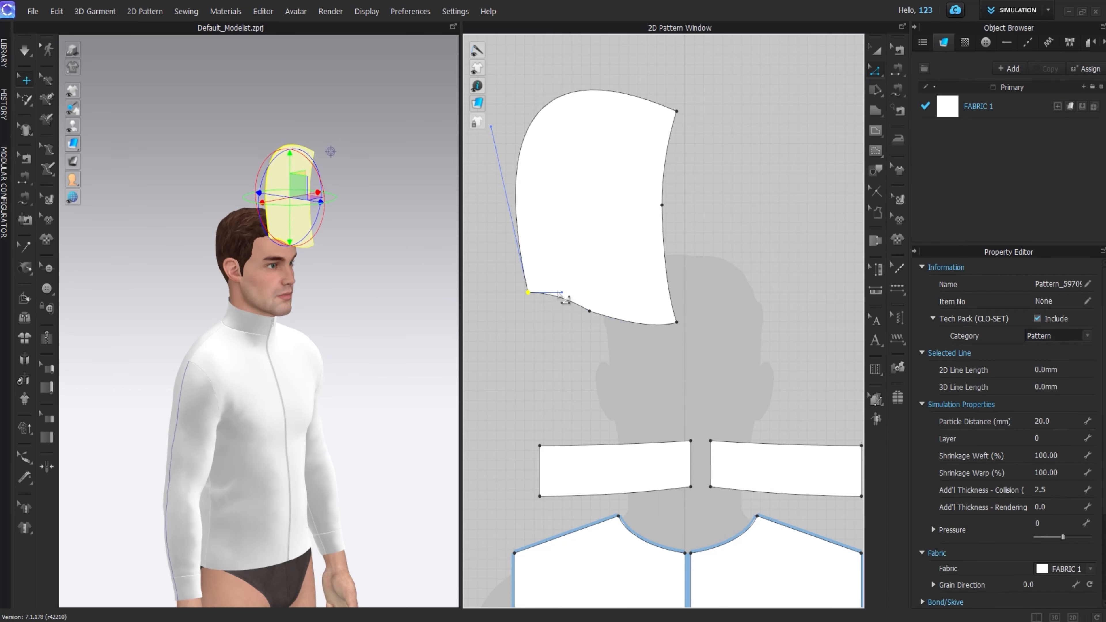
left_click_drag(658, 334, 620, 328)
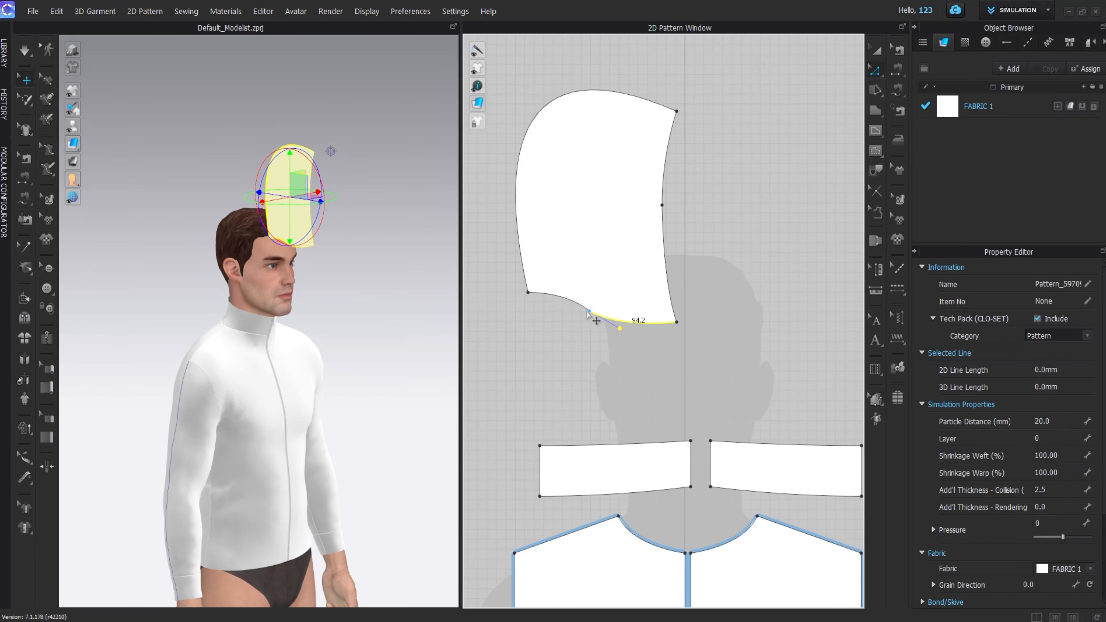
left_click_drag(527, 293, 563, 296)
left_click(617, 342)
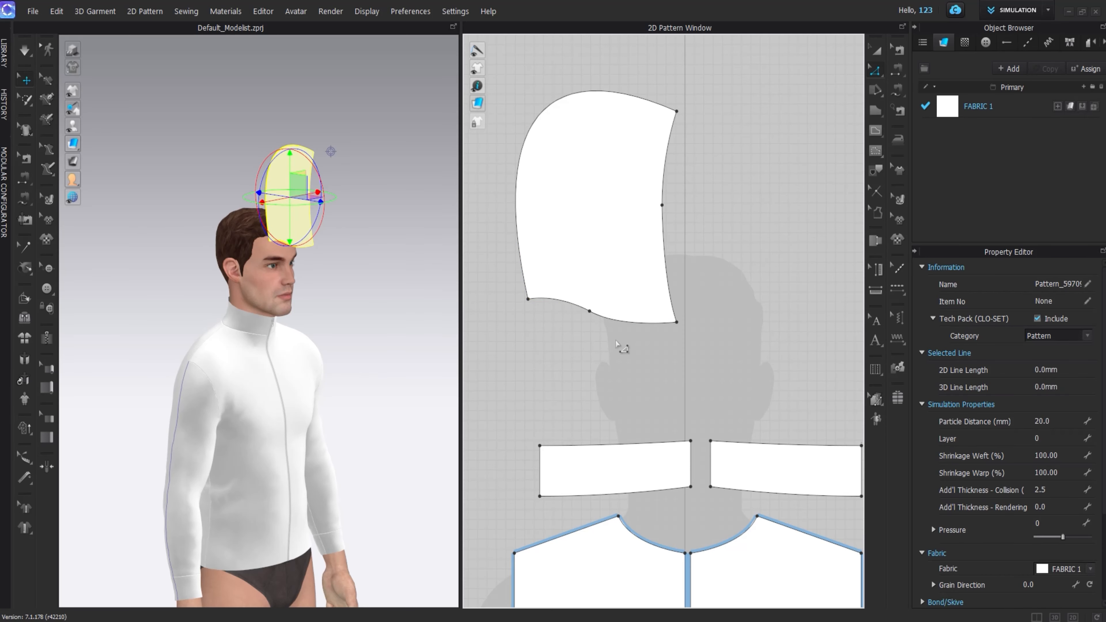
Step: Slim the hood panel's crown and back curve by adjusting the curve handles at both ends
left_click(677, 112)
left_click_drag(543, 54, 529, 66)
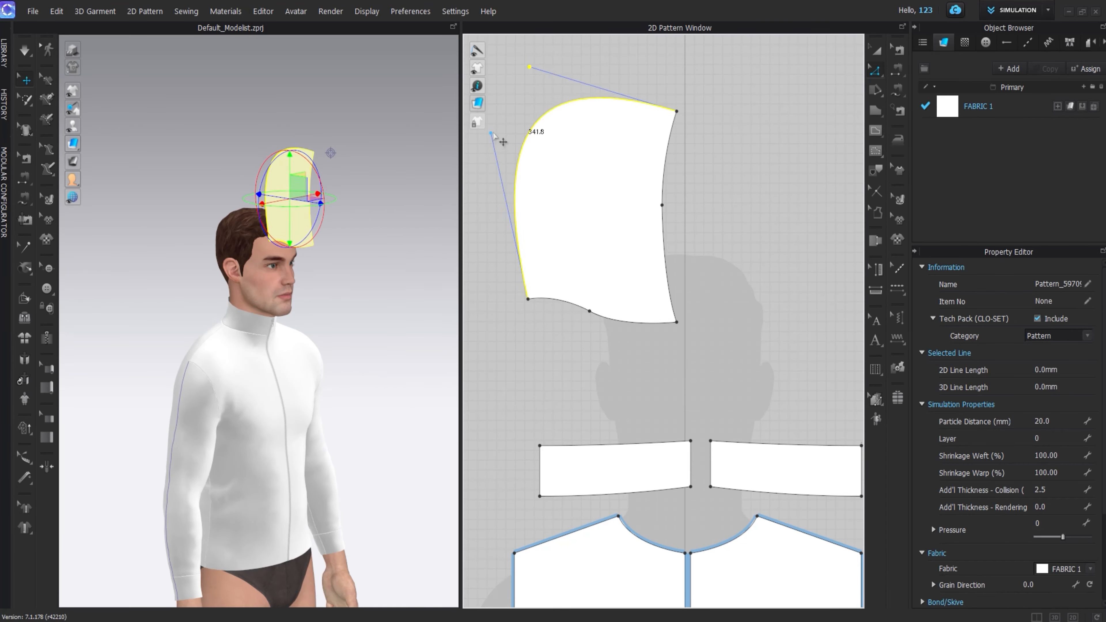
left_click_drag(491, 134, 508, 148)
left_click(502, 152)
left_click(876, 51)
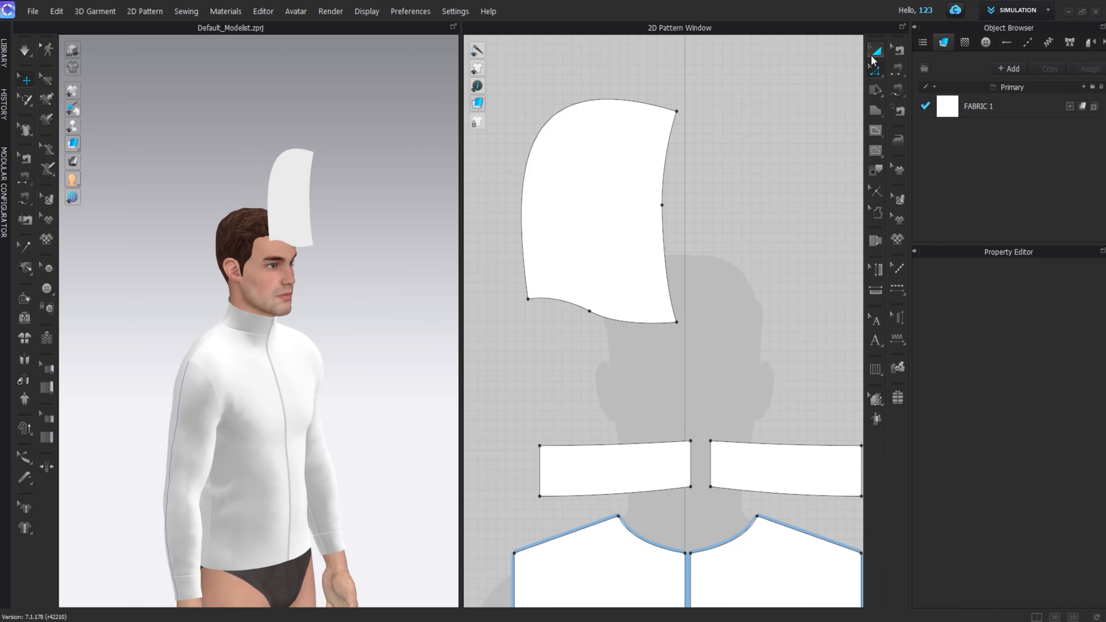
Step: Create a linked, mirrored copy of the hood panel beside the original
scroll(721, 271, "down", 2)
middle_click_drag(718, 266, 734, 232)
right_click_drag(305, 279, 413, 314)
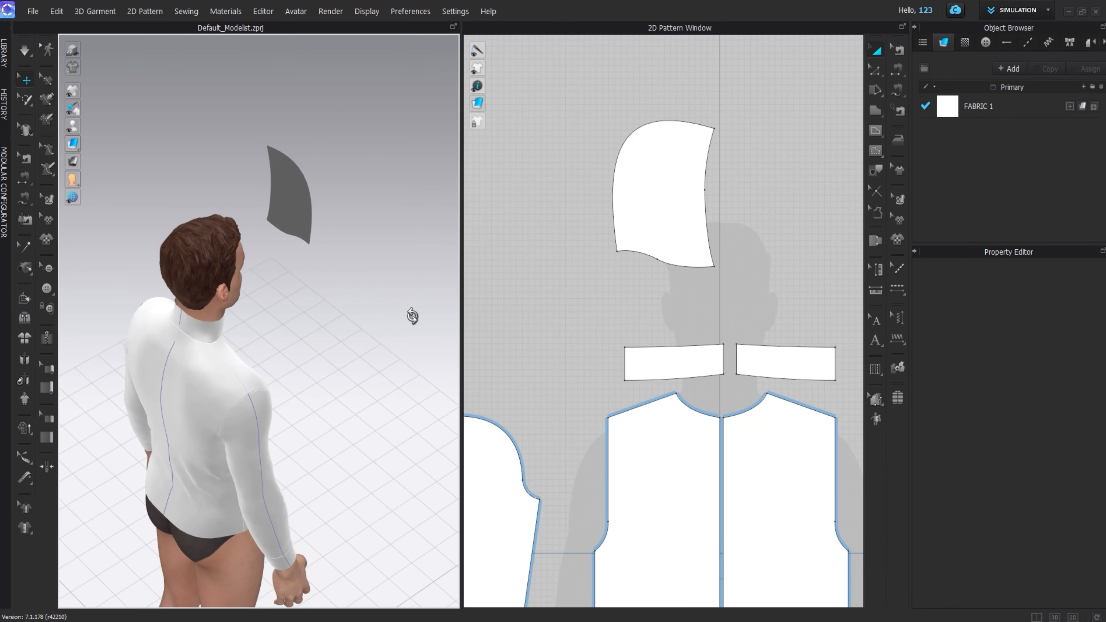
left_click(288, 196)
scroll(1056, 485, "down", 1)
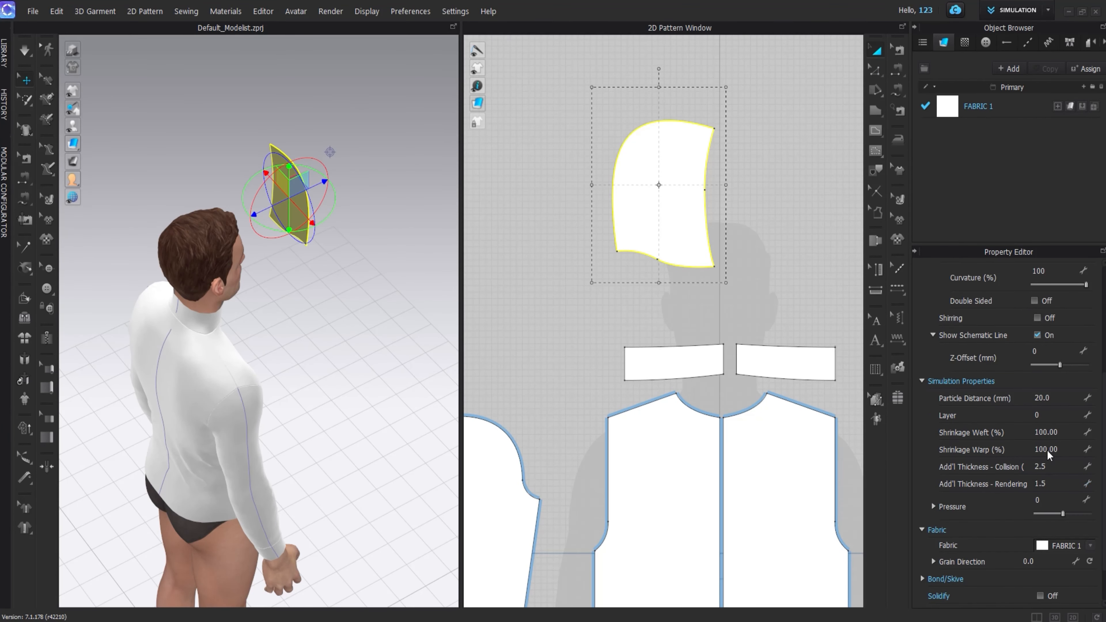
Step: Arrange the two hood panels on opposite sides of the avatar's head using the arrangement point near the ear
left_click(304, 161)
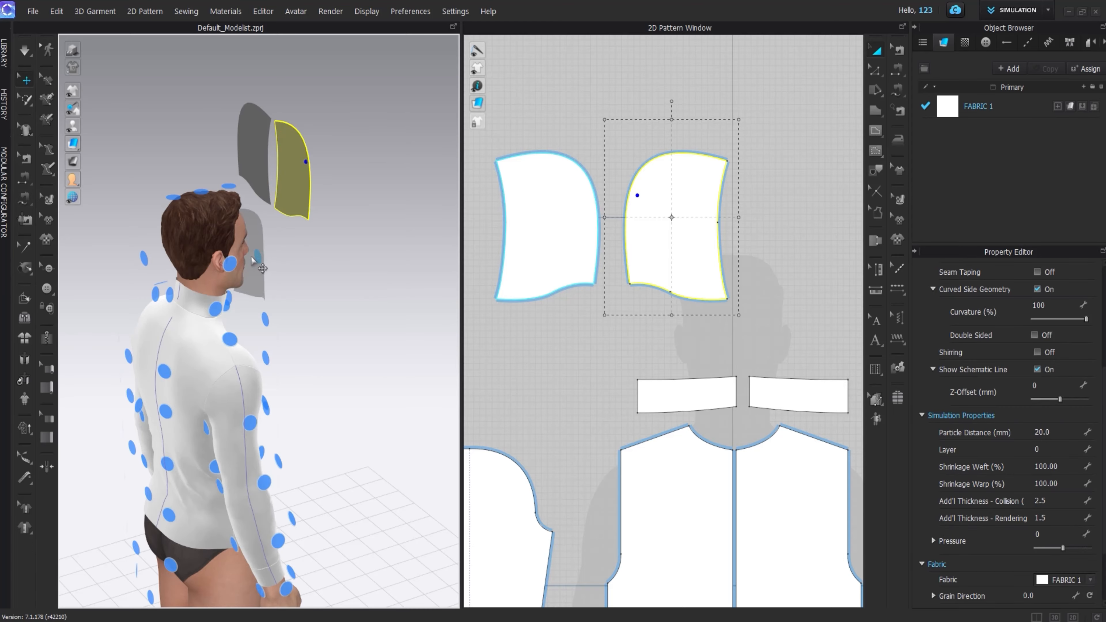
left_click(230, 258)
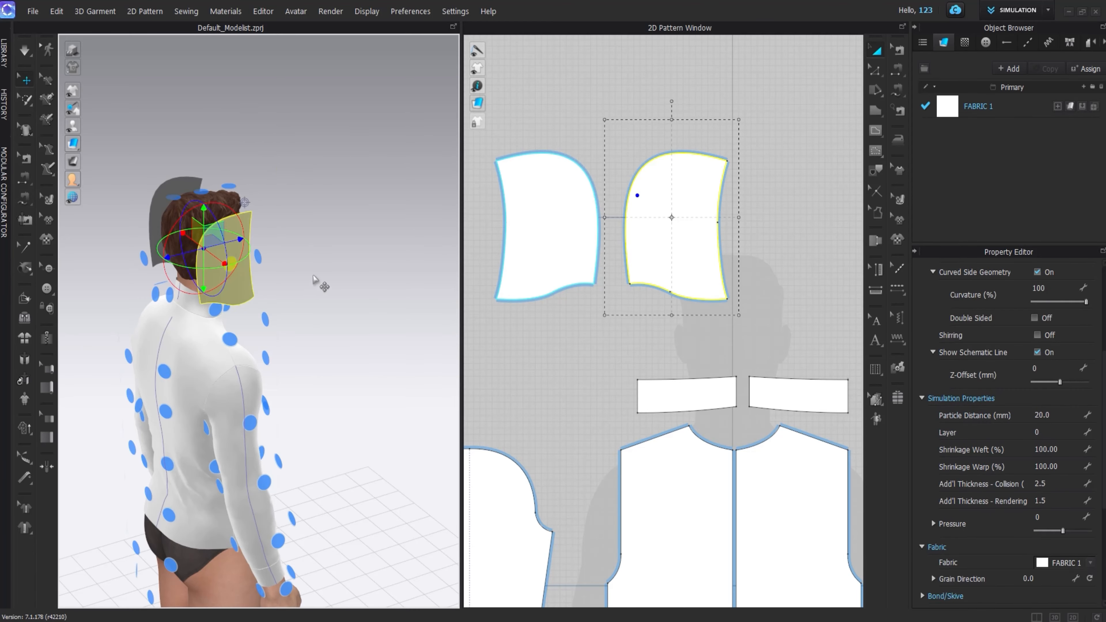
left_click(319, 279)
right_click_drag(319, 280, 432, 300)
right_click_drag(613, 147, 663, 174)
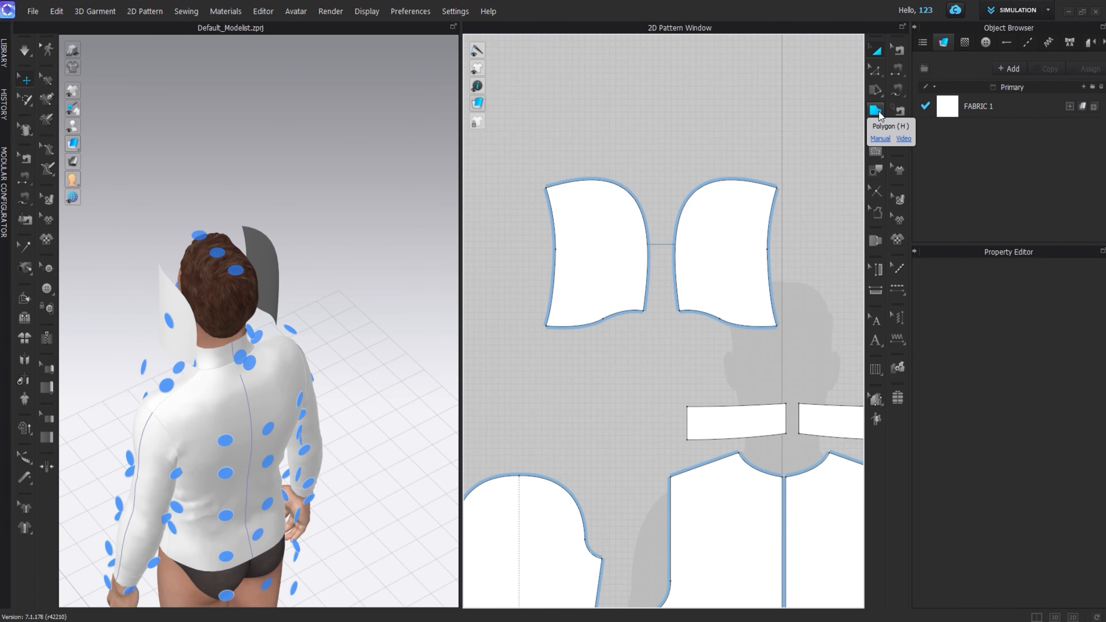
Step: Draw a tall, narrow rectangle beside the hood panels as the hood's center strip
left_click(877, 110)
left_click(915, 127)
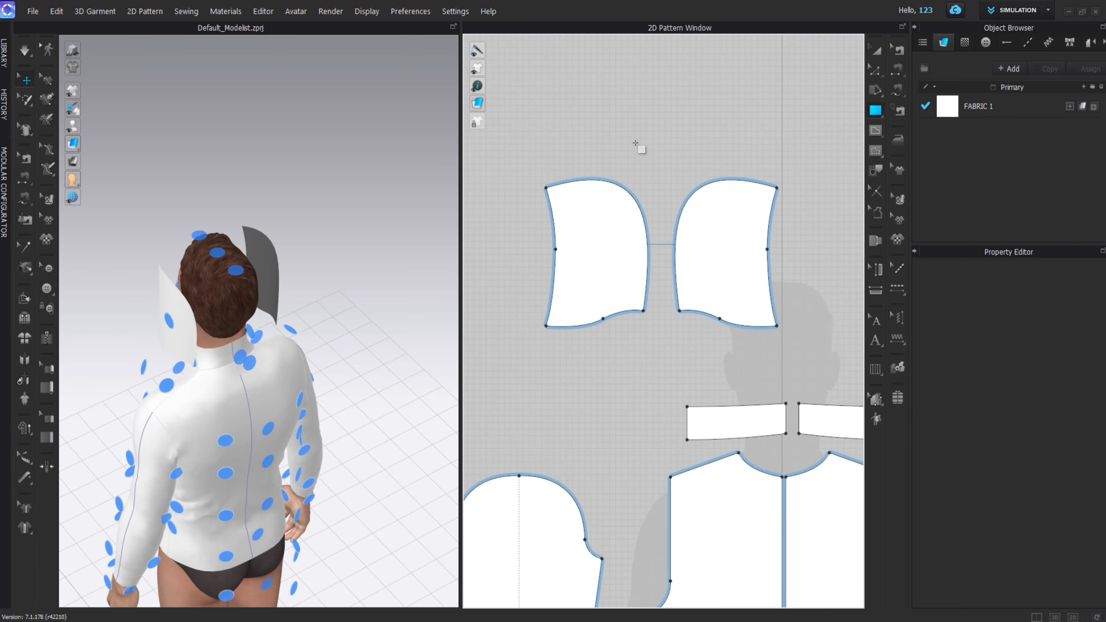
right_click_drag(504, 178, 587, 178)
left_click_drag(588, 178, 615, 351)
left_click(876, 50)
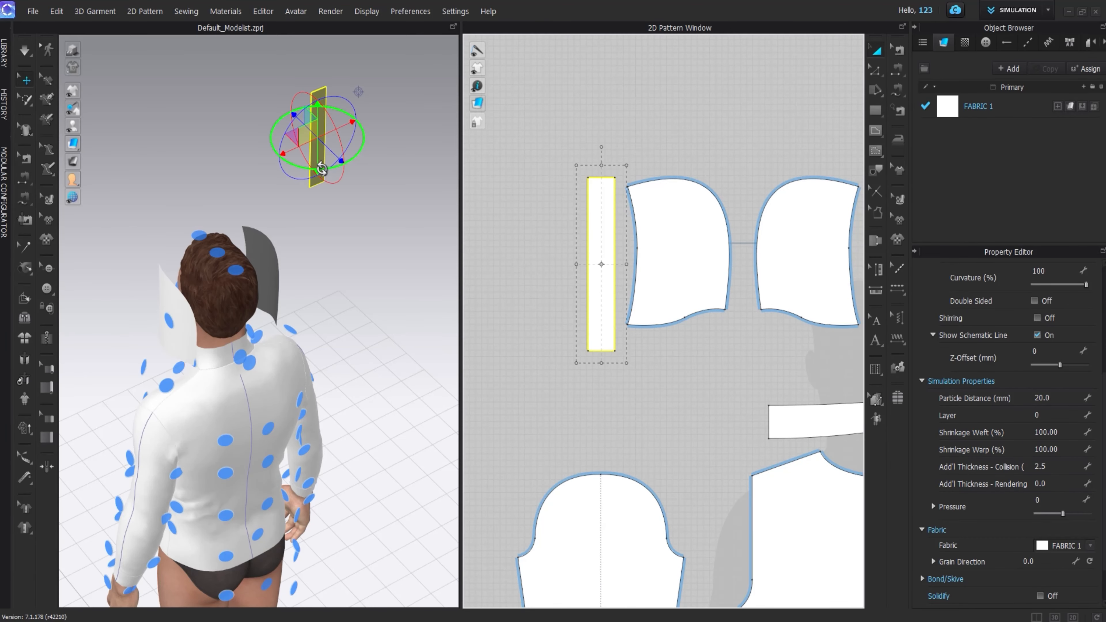
Step: Arrange the center strip behind the avatar's head using an arrangement point
left_click(187, 192)
right_click_drag(187, 192, 263, 233)
left_click(149, 173)
left_click(163, 185)
left_click_drag(155, 192, 372, 273)
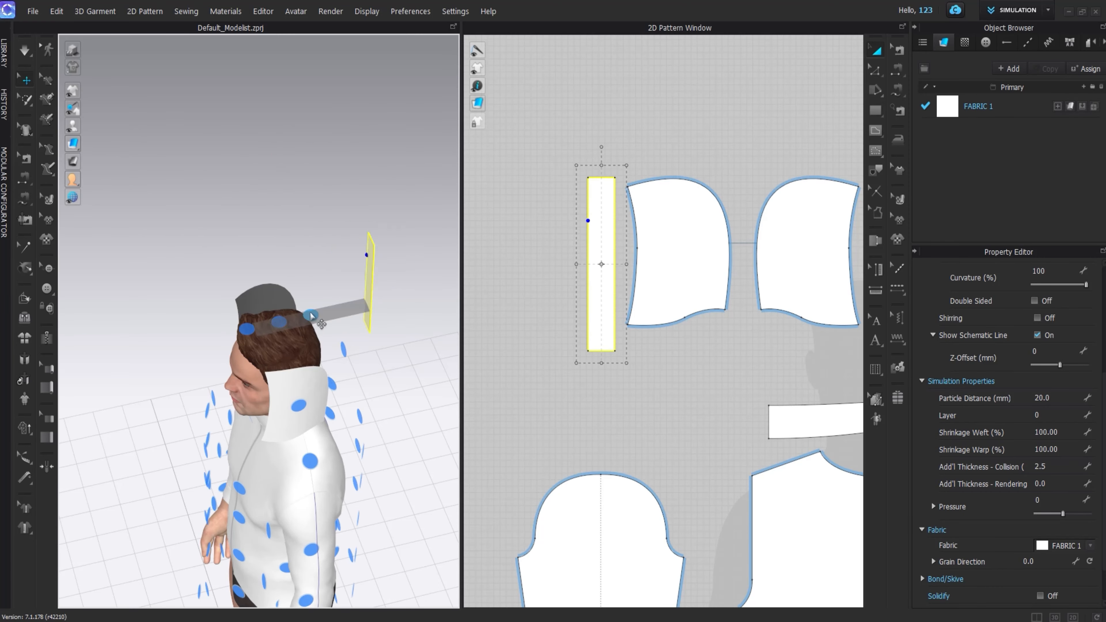
left_click(296, 314)
left_click(370, 283)
right_click_drag(370, 283, 319, 289)
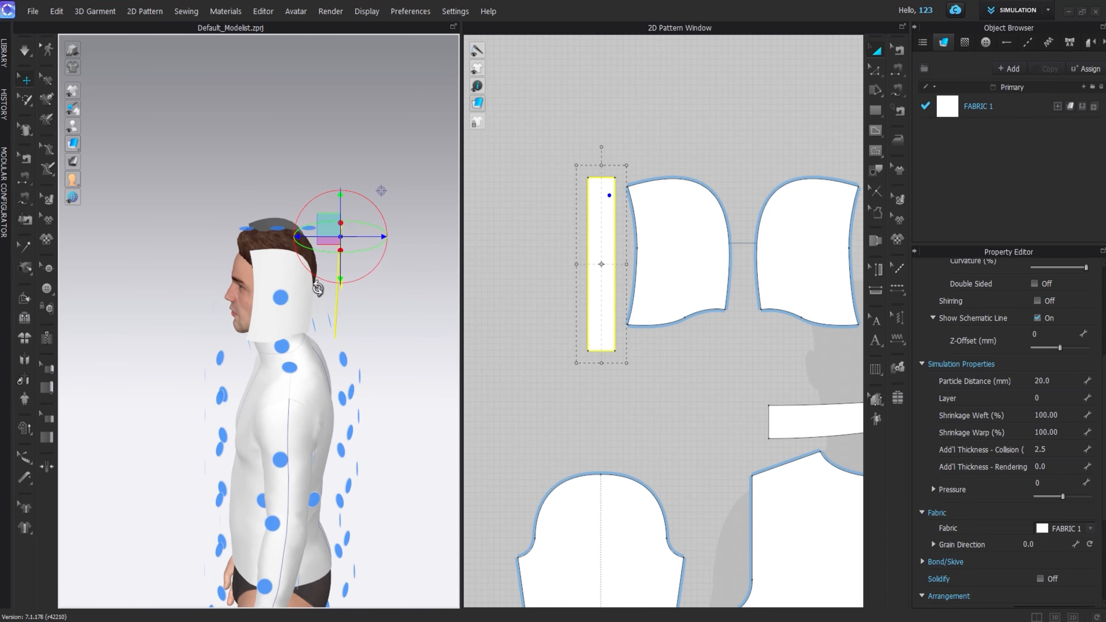
Step: Lengthen the center strip upward to about 386 mm and move it above the gap between the hood panels
left_click_drag(588, 170, 589, 93)
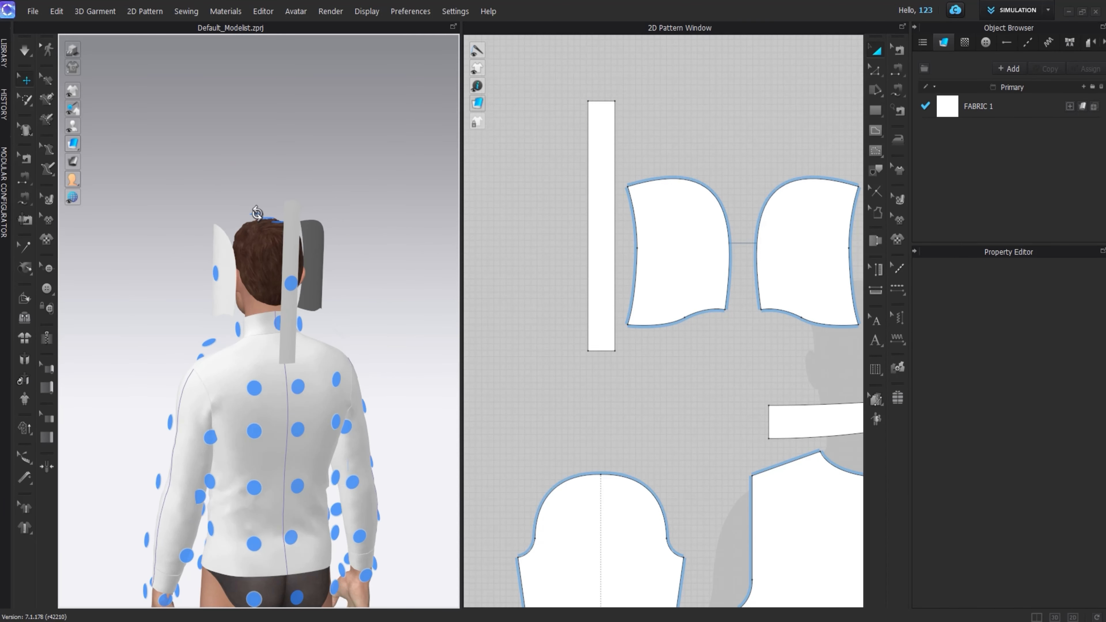
right_click_drag(615, 283, 566, 277)
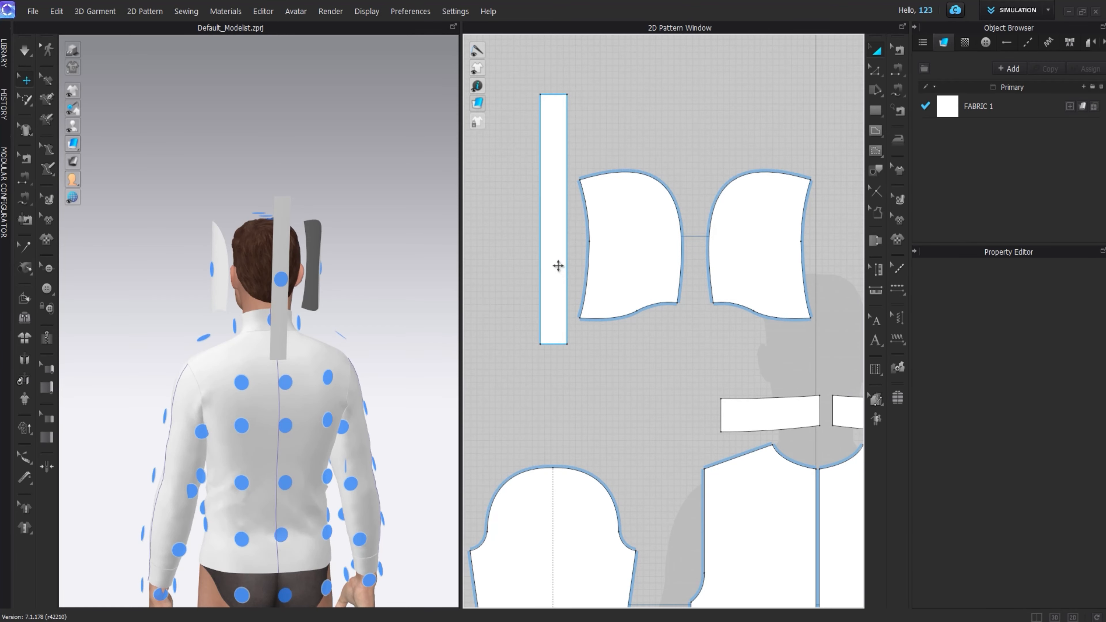
left_click_drag(558, 266, 710, 120)
right_click_drag(710, 120, 684, 163)
Step: Free-sew the strip's left long edge to the left hood panel's back and crown curve, starting from the neckline corner
left_click(897, 90)
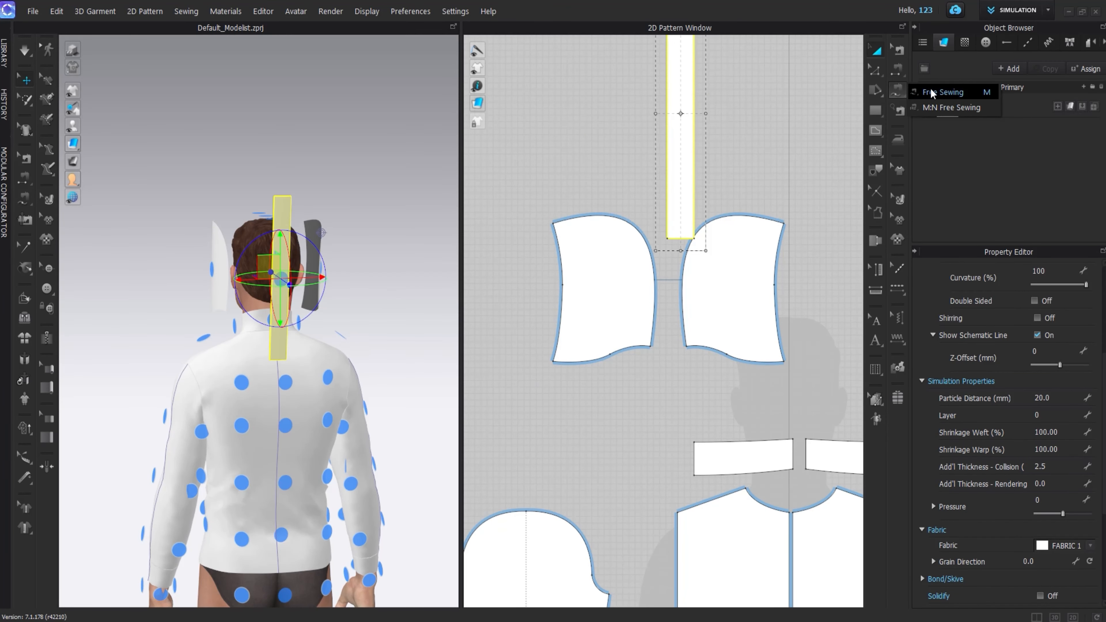
left_click(932, 93)
left_click(668, 238)
scroll(669, 234, "down", 3)
left_click(668, 74)
left_click(657, 307)
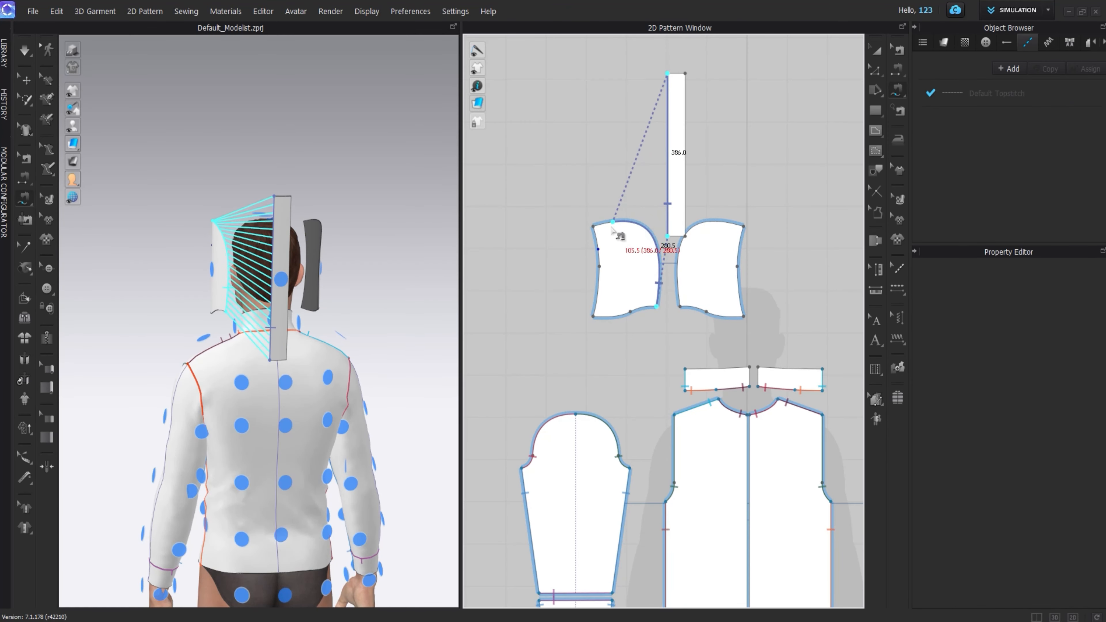
left_click(613, 223)
Step: Shorten the strip from its upper end and free-sew its right long edge to the right hood panel's back and crown curve
key("a")
left_click(675, 93)
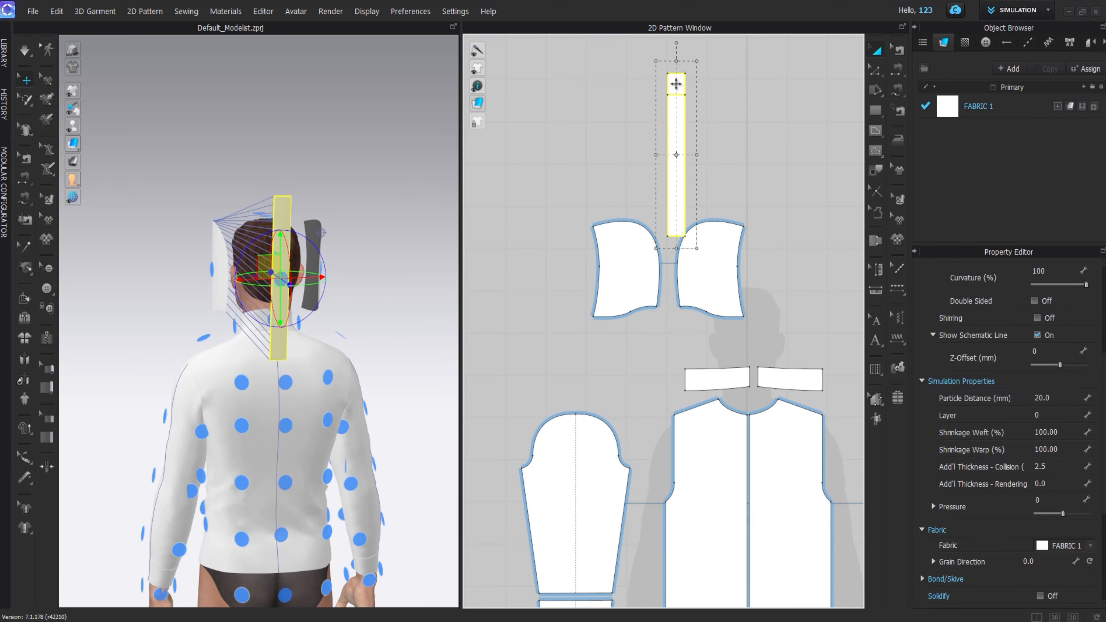
key("m")
left_click(685, 236)
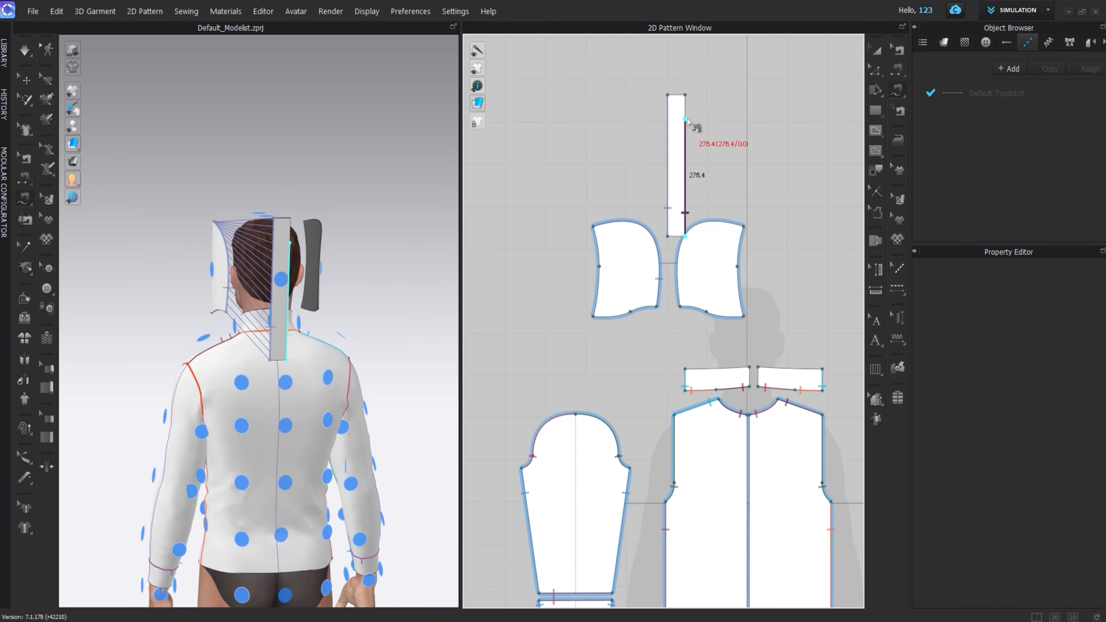
left_click(685, 95)
left_click(680, 306)
left_click(744, 226)
left_click(876, 51)
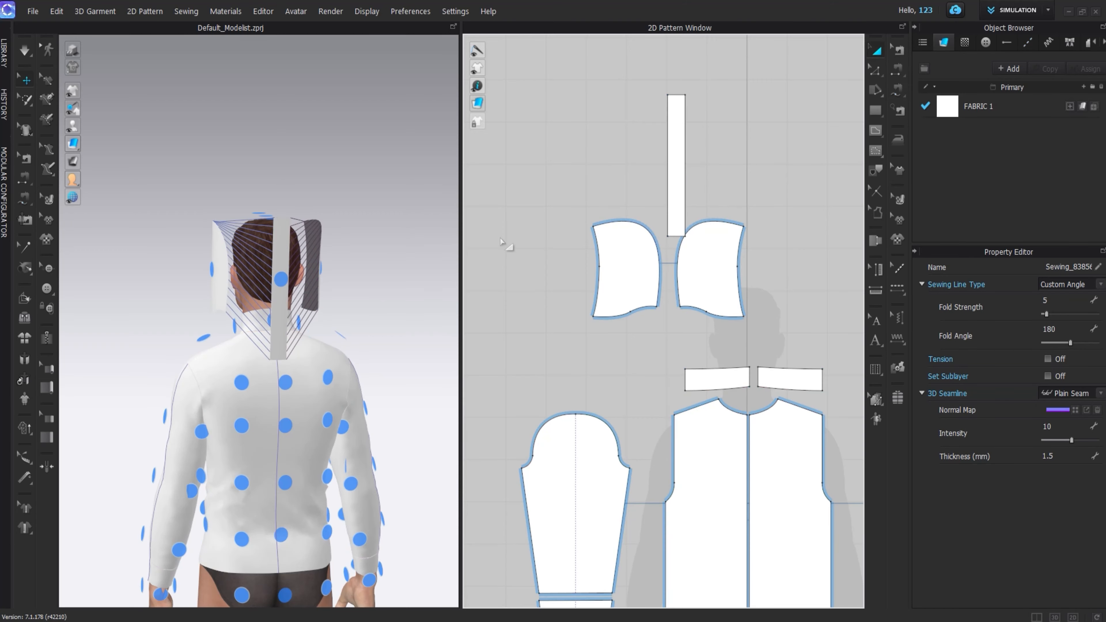
middle_click_drag(528, 216, 573, 273)
scroll(365, 240, "down", 2)
right_click_drag(366, 239, 385, 257)
middle_click_drag(687, 334, 593, 221)
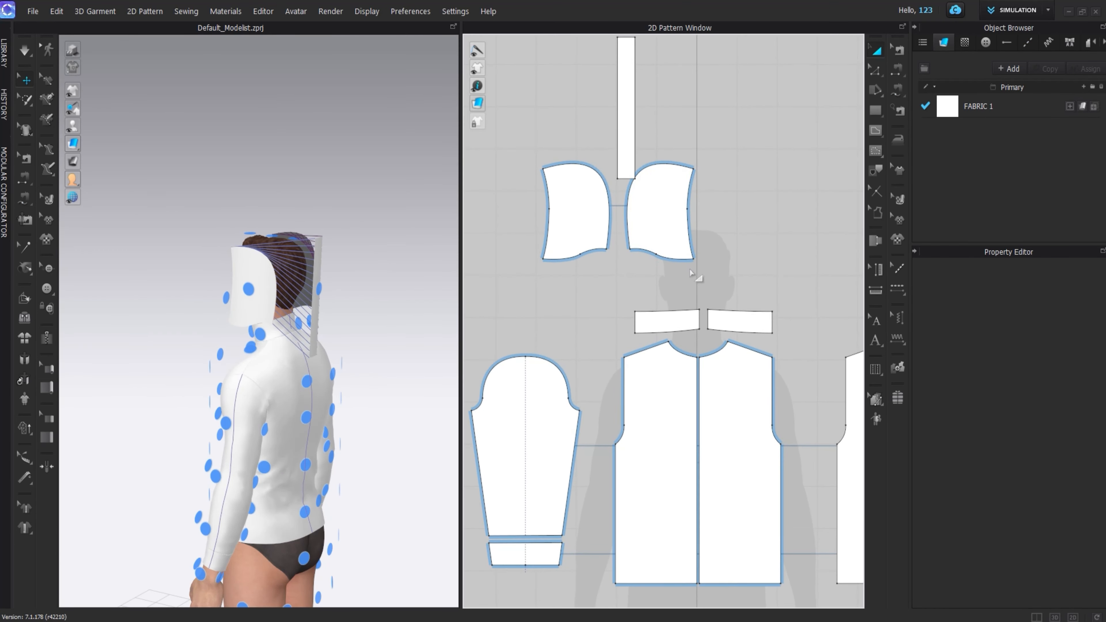
Step: Try to free-sew the left hood panel's lower edge to the front neckline and on to the back neckline
left_click(897, 72)
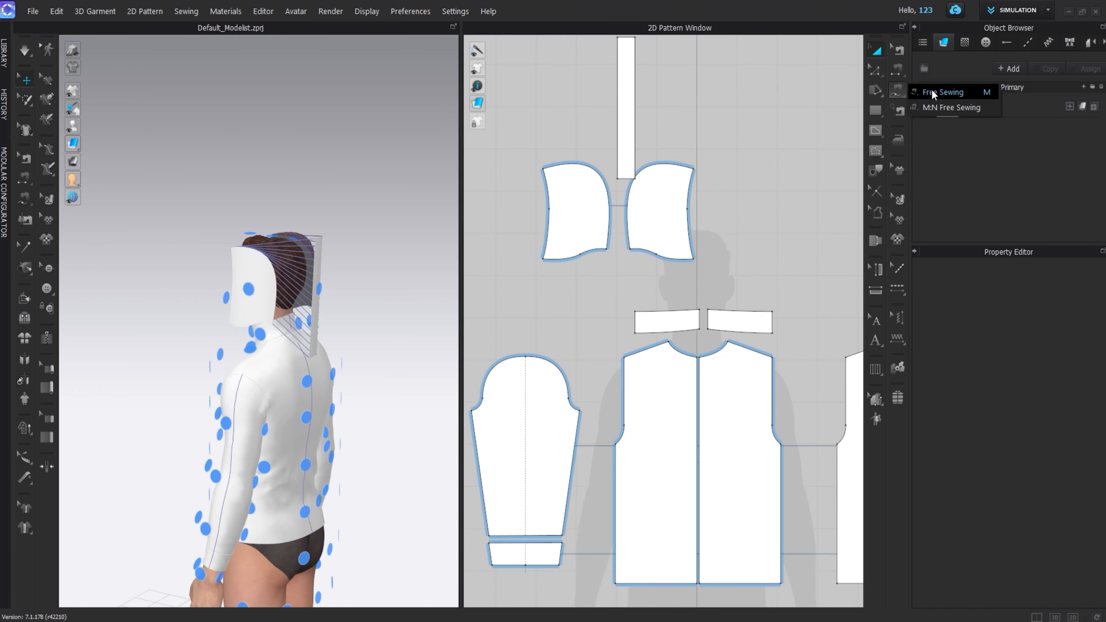
left_click(932, 88)
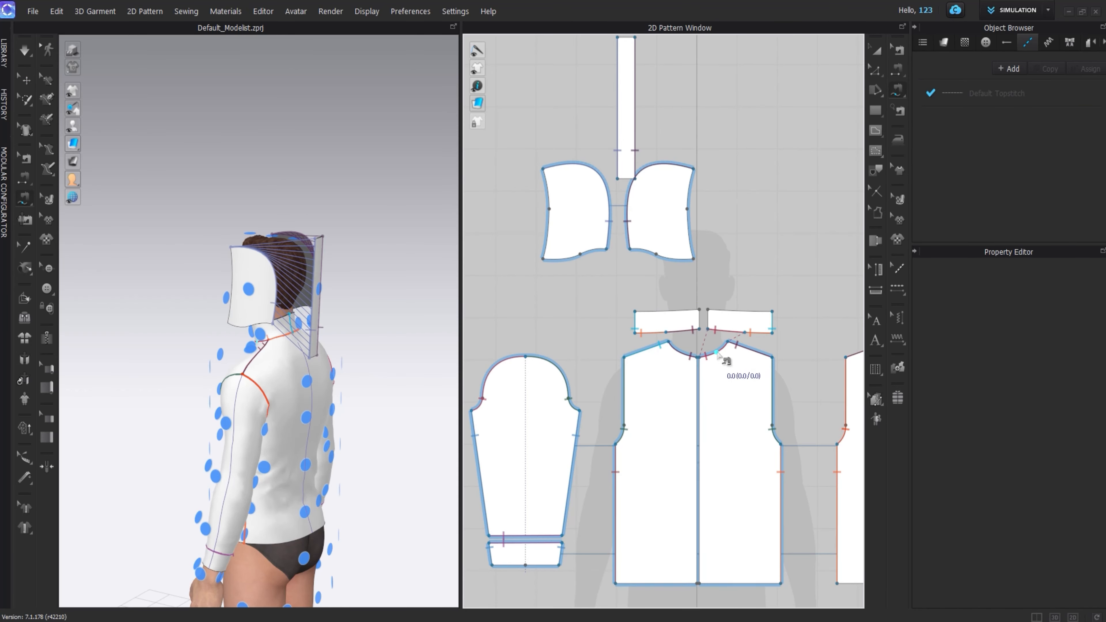
left_click(720, 352)
left_click(544, 262)
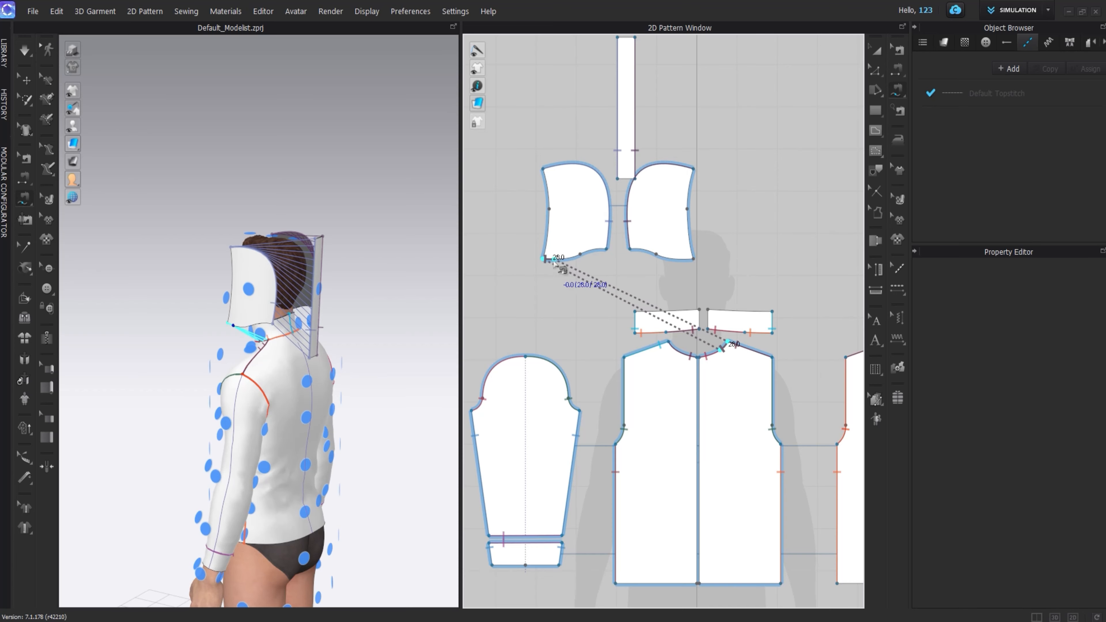
middle_click_drag(686, 282, 705, 305)
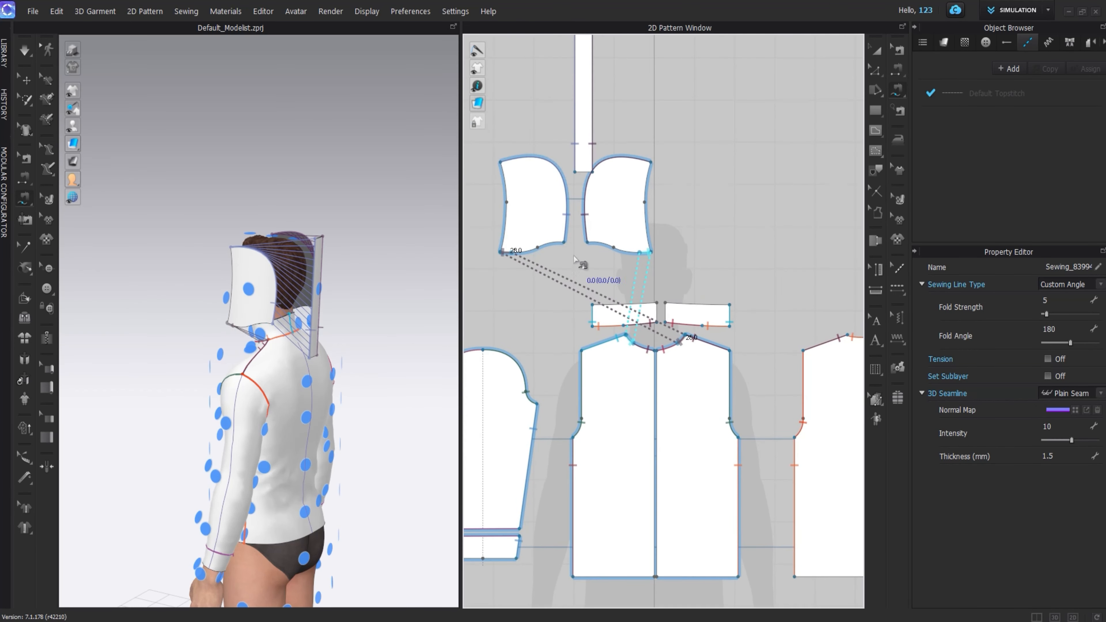
left_click(513, 252)
left_click(561, 244)
middle_click_drag(828, 316, 633, 287)
left_click(654, 307)
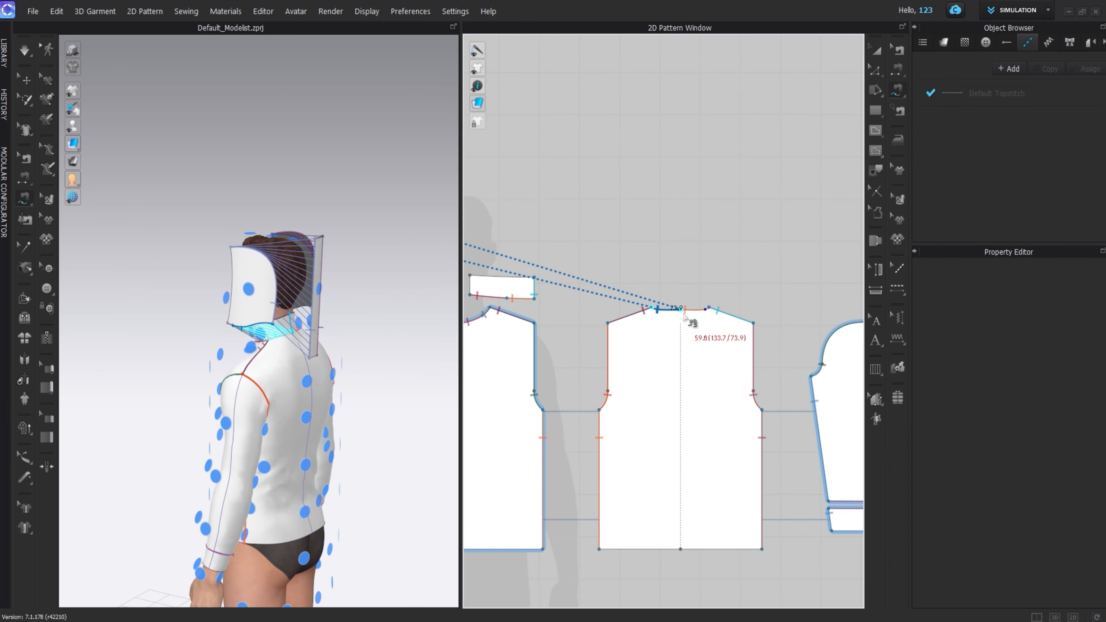
left_click(683, 309)
Step: Delete the sewing between the hood's lower edge and the neckline, and delete the center strip above the hood panels
left_click(876, 50)
middle_click_drag(634, 218, 801, 286)
left_click(898, 50)
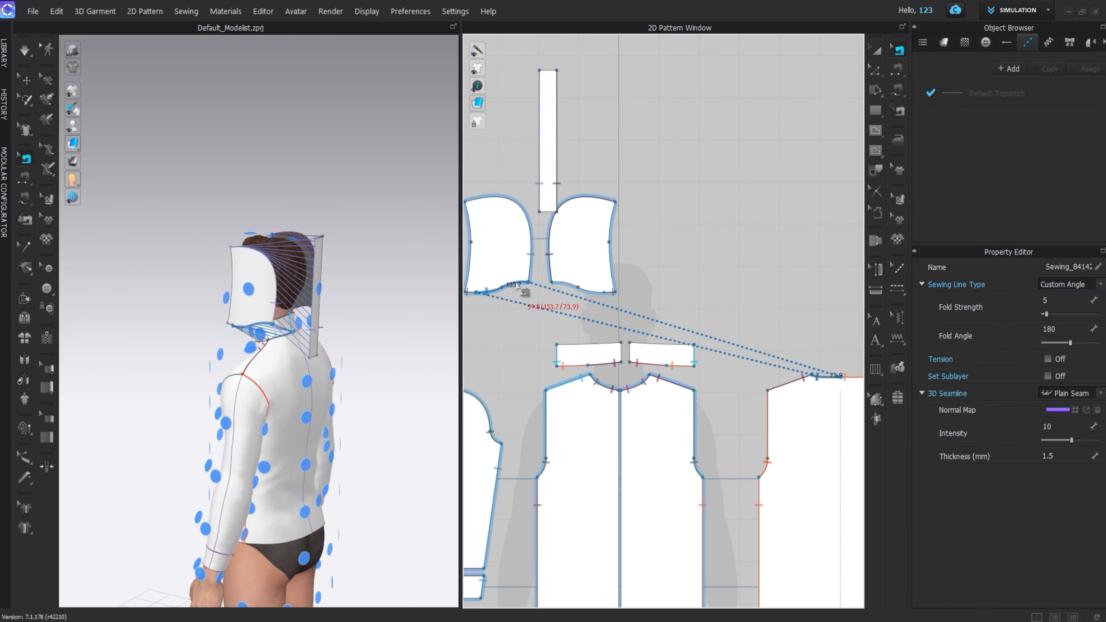
left_click(474, 295)
key("Delete")
left_click(877, 51)
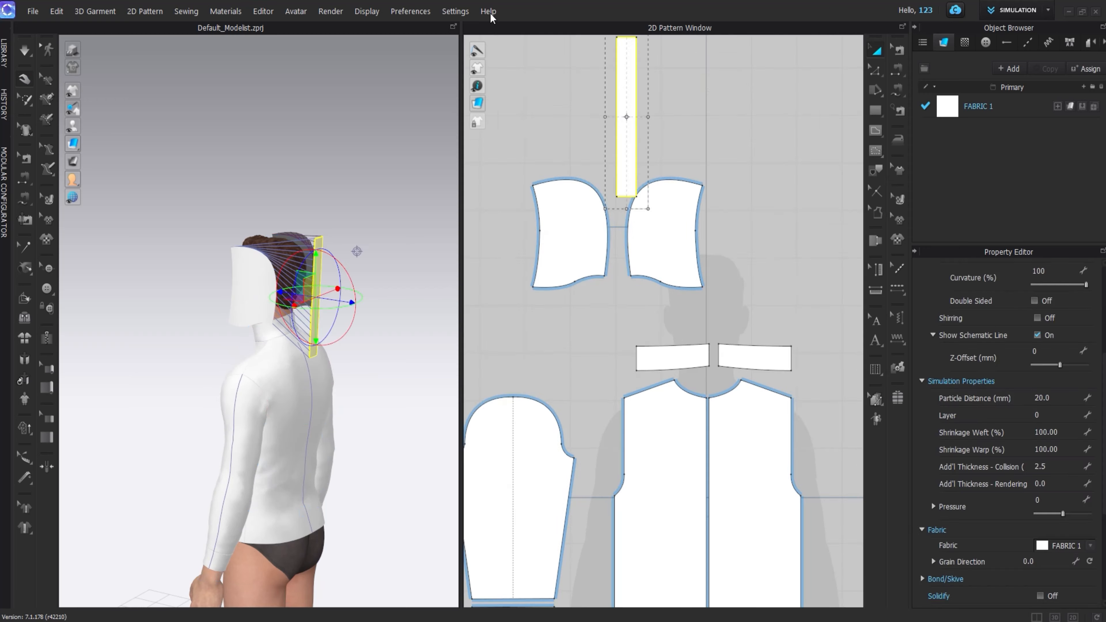
left_click(632, 70)
key("Delete")
Step: Free-sew the crown and back curves of the two hood panels directly to each other, from the upper front corners to the lower back corners
left_click(898, 90)
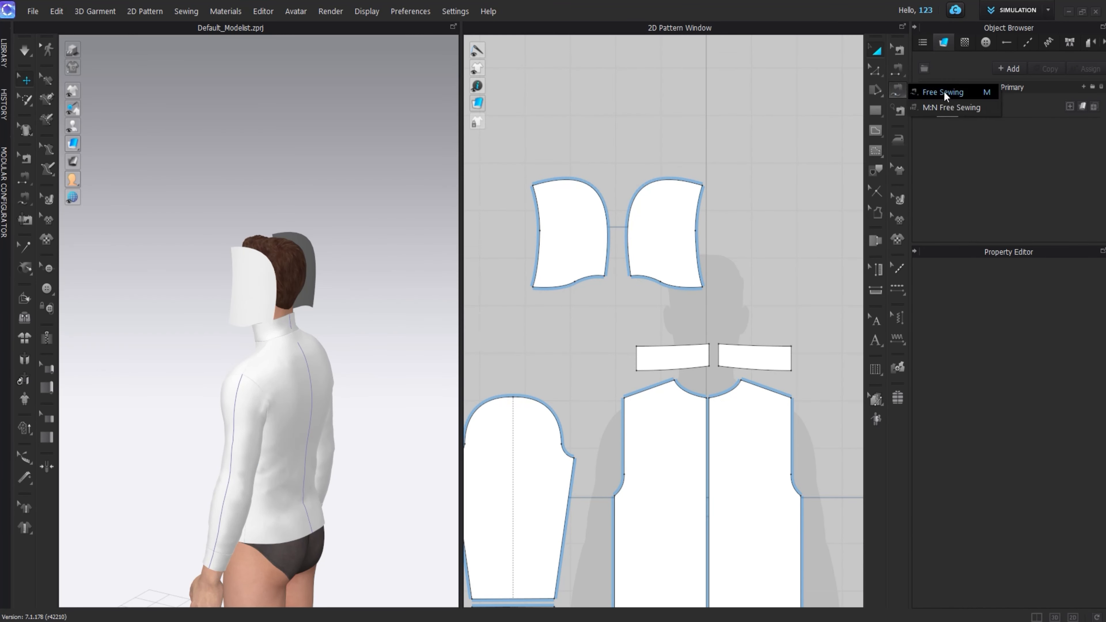
left_click(946, 93)
left_click(533, 186)
left_click(604, 276)
left_click(703, 186)
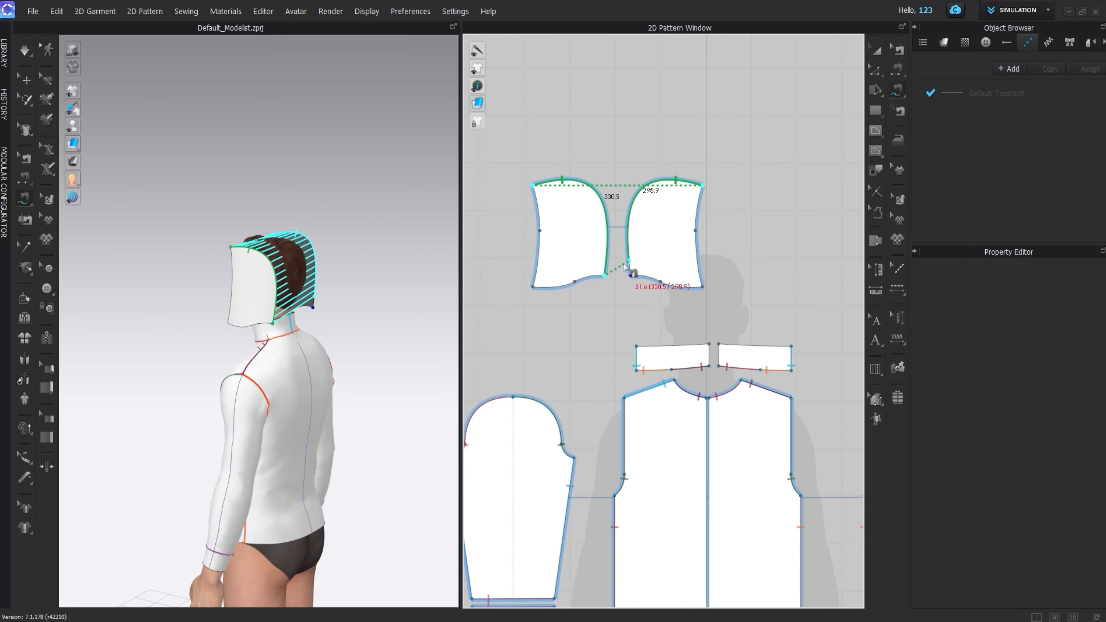
left_click(631, 276)
Step: Narrow both linked hood panels slightly by scaling them in from their back edges
left_click(876, 50)
middle_click_drag(726, 186, 688, 128)
left_click(642, 150)
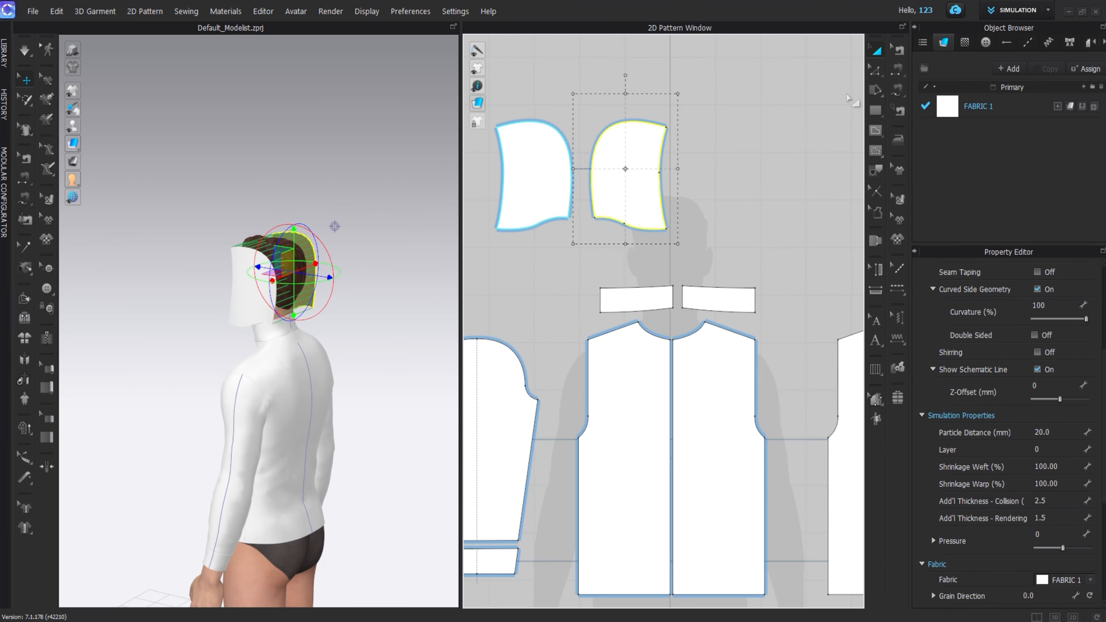
left_click(781, 126)
left_click(608, 172)
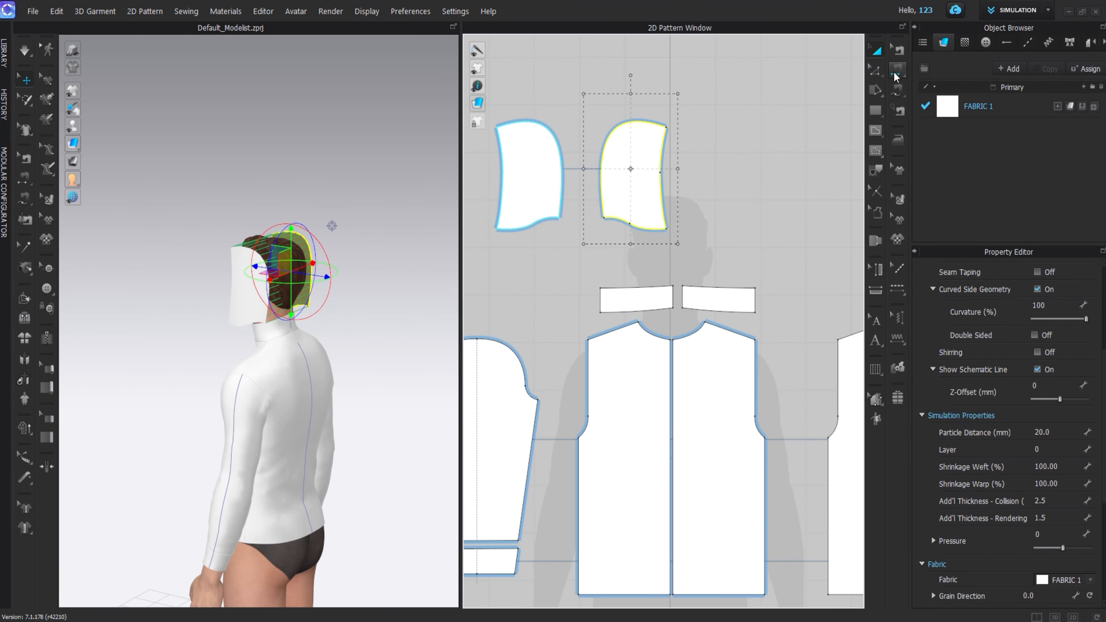
Step: Free-sew the left hood panel's lower edge to the front neckline and to one half of the back neckline
left_click(898, 90)
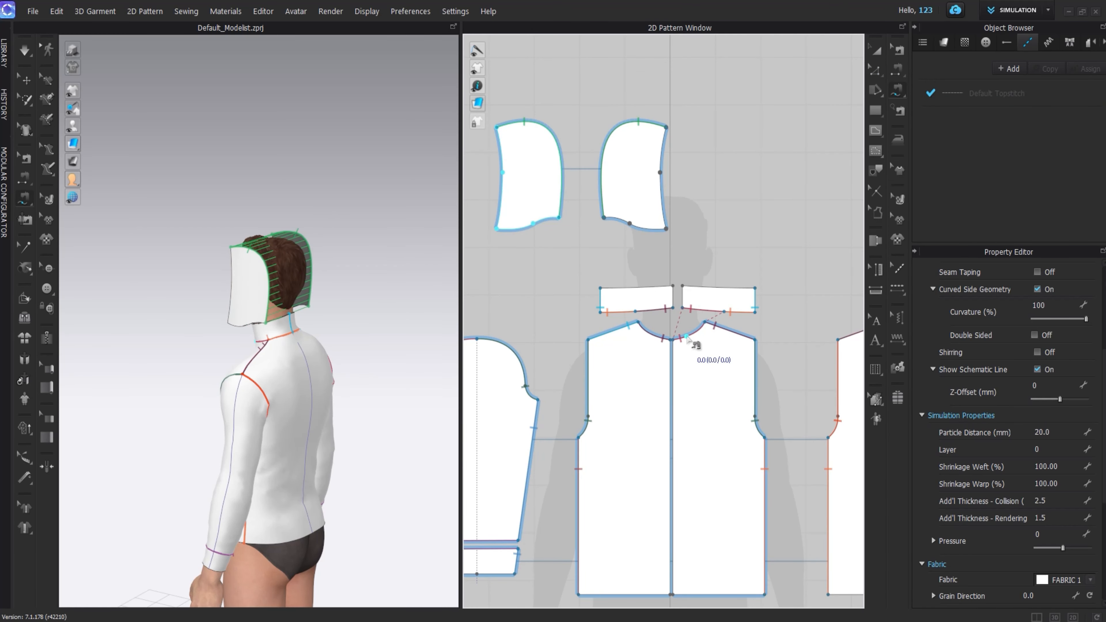
left_click(692, 335)
left_click(525, 235)
scroll(588, 221, "down", 4)
middle_click_drag(588, 221, 527, 204)
left_click(714, 269)
left_click(735, 271)
left_click(592, 265)
right_click_drag(331, 283, 610, 266)
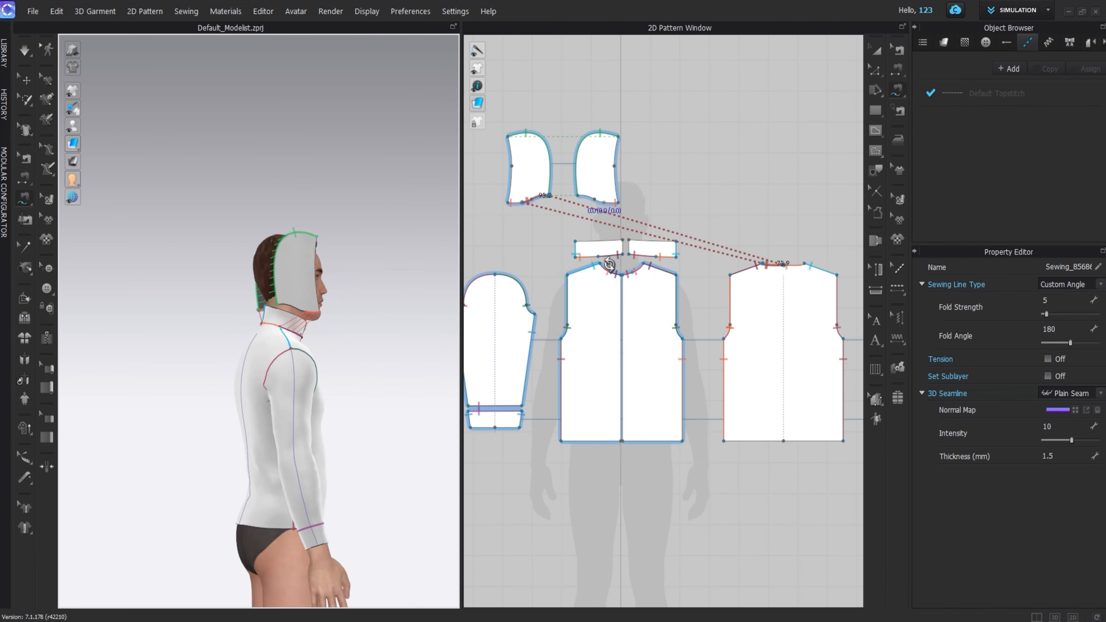
Step: Free-sew the back part of the right hood panel's lower edge to the other half of the back neckline
left_click(788, 267)
scroll(789, 274, "up", 5)
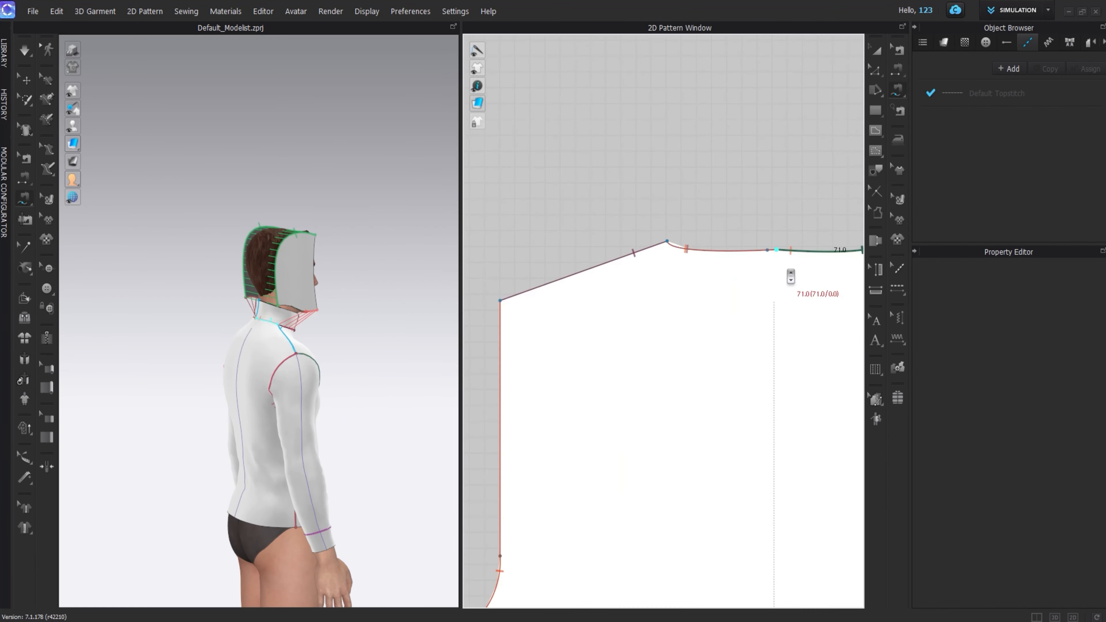
left_click(777, 251)
scroll(790, 277, "down", 5)
left_click(577, 239)
left_click(606, 247)
scroll(296, 305, "up", 5)
right_click_drag(262, 305, 153, 303)
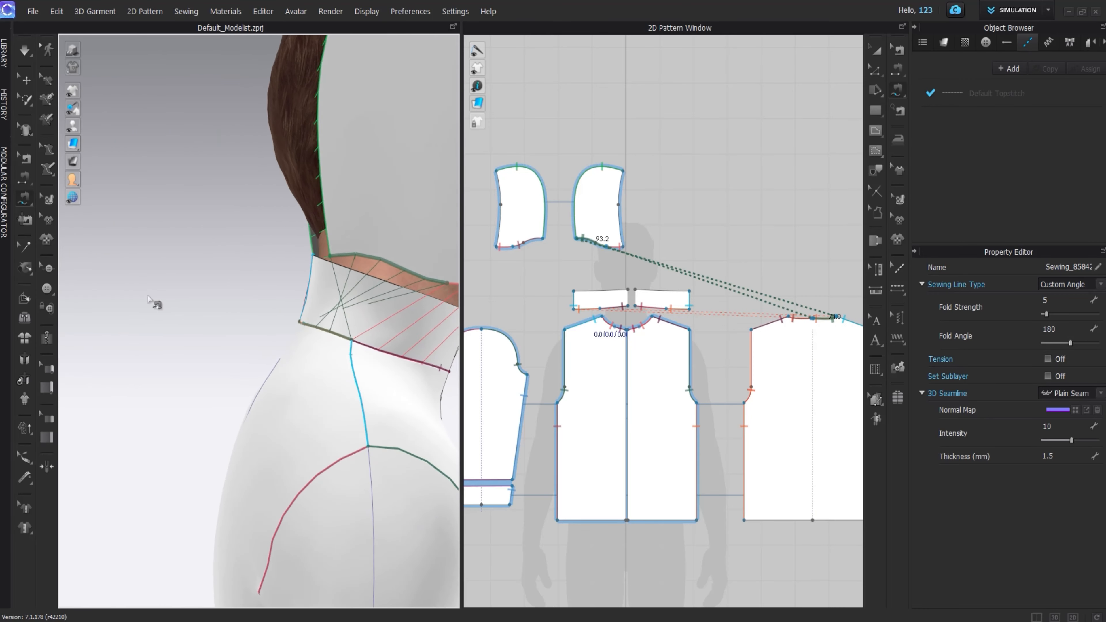
Step: Reverse the twisted seam between the right hood panel and the back neckline
left_click(898, 51)
left_click(828, 320)
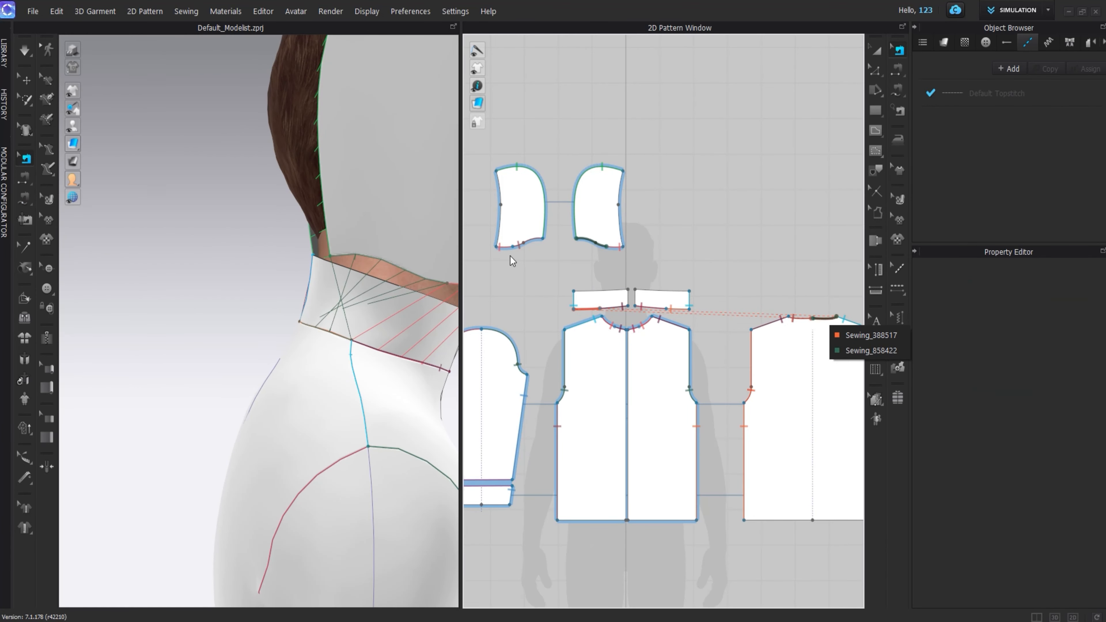
left_click(593, 244)
right_click(591, 240)
left_click(619, 278)
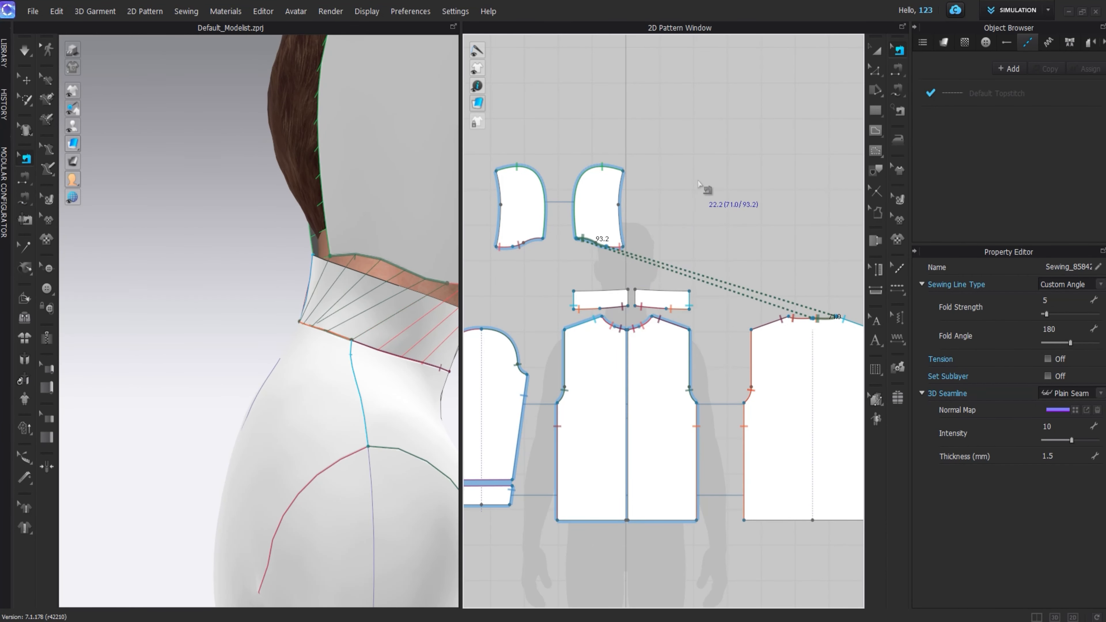
Step: Move the end of collar seam Sewing_388508 to the center point of the back neckline
scroll(819, 327, "up", 5)
scroll(820, 326, "up", 5)
left_click(680, 286)
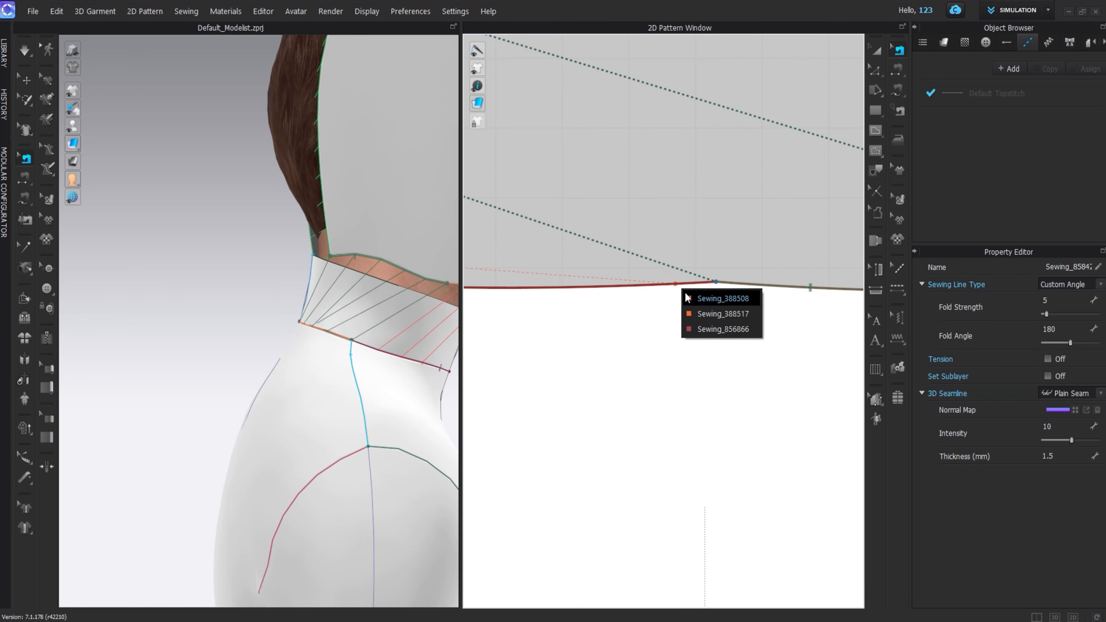
left_click(688, 299)
left_click_drag(676, 284, 716, 282)
key("a")
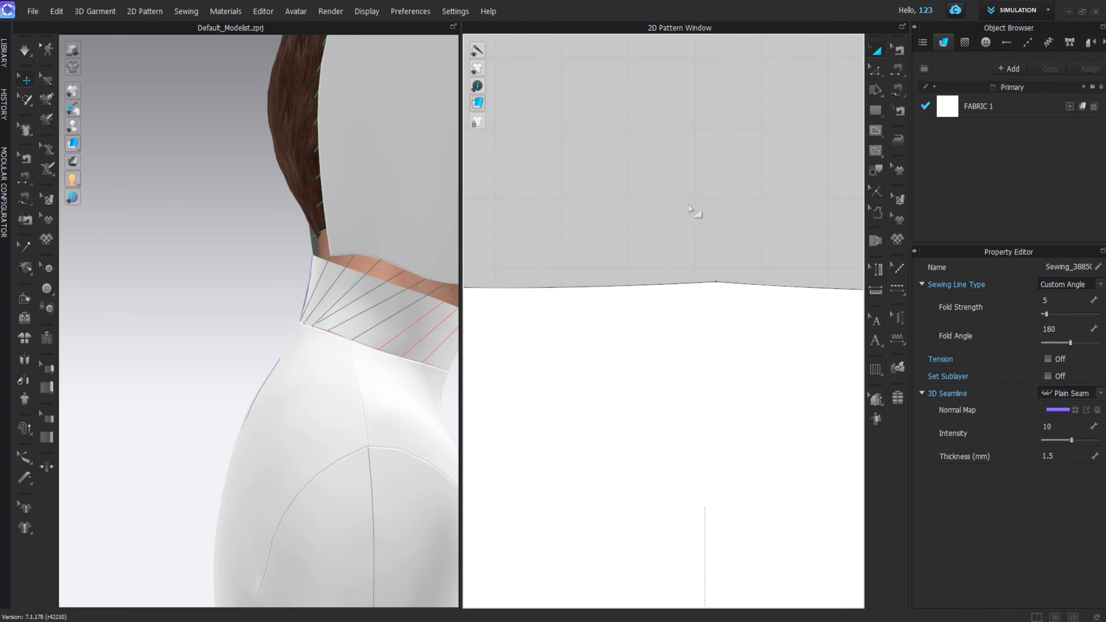
Step: Simulate the garment with the hood attached and set the pressure of both hood panels to 7
scroll(680, 218, "down", 10)
right_click_drag(349, 262, 546, 243)
scroll(373, 262, "down", 3)
key("space")
scroll(373, 262, "down", 3)
right_click_drag(348, 261, 392, 274)
left_click(244, 288)
scroll(1006, 414, "down", 5)
mouse_move(1064, 511)
left_mouse_down()
mouse_move(1088, 511)
mouse_move(1066, 508)
left_mouse_up()
left_click(274, 297, "shift")
Step: Pull the hood out and up during simulation so that it opens behind the avatar's neck
right_click_drag(245, 363, 327, 359)
left_click_drag(305, 354, 297, 361)
right_click_drag(285, 354, 301, 373)
left_click_drag(257, 383, 266, 320)
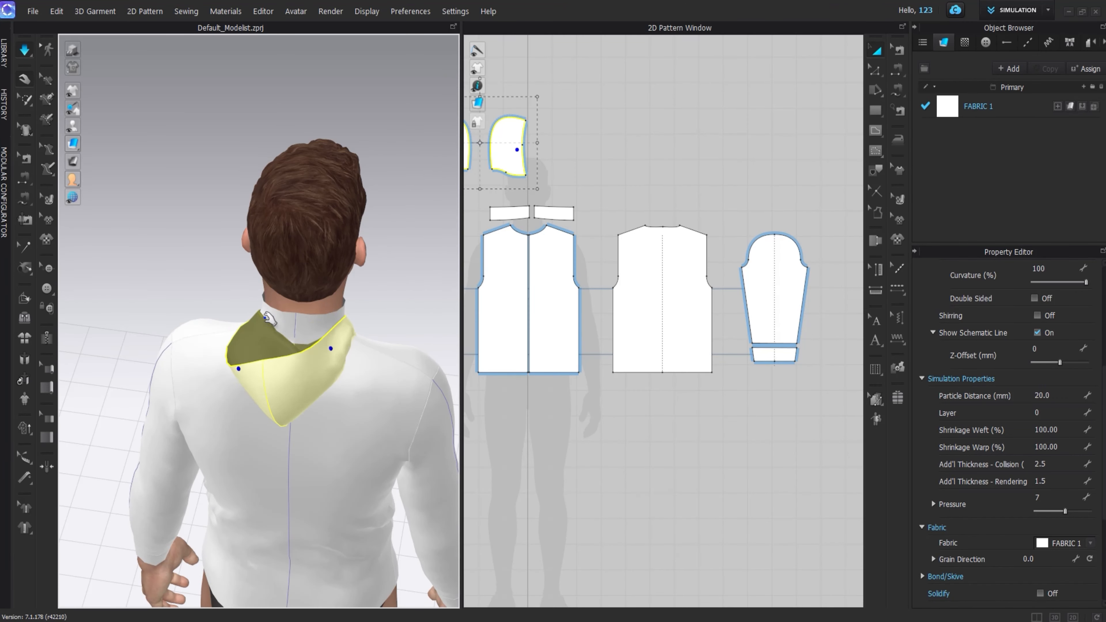
left_click(266, 341)
left_click_drag(267, 378, 317, 284)
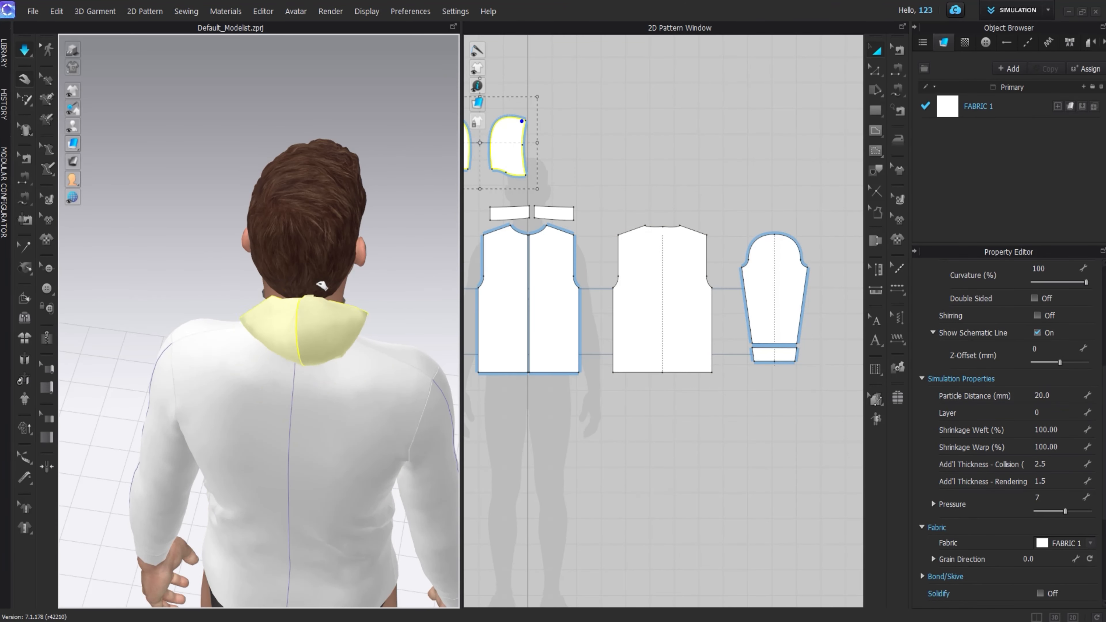
Step: Raise the pressure of both hood panels to 36
right_click_drag(305, 345, 390, 380)
left_click(390, 381)
left_click(514, 155)
middle_click_drag(514, 156, 629, 186)
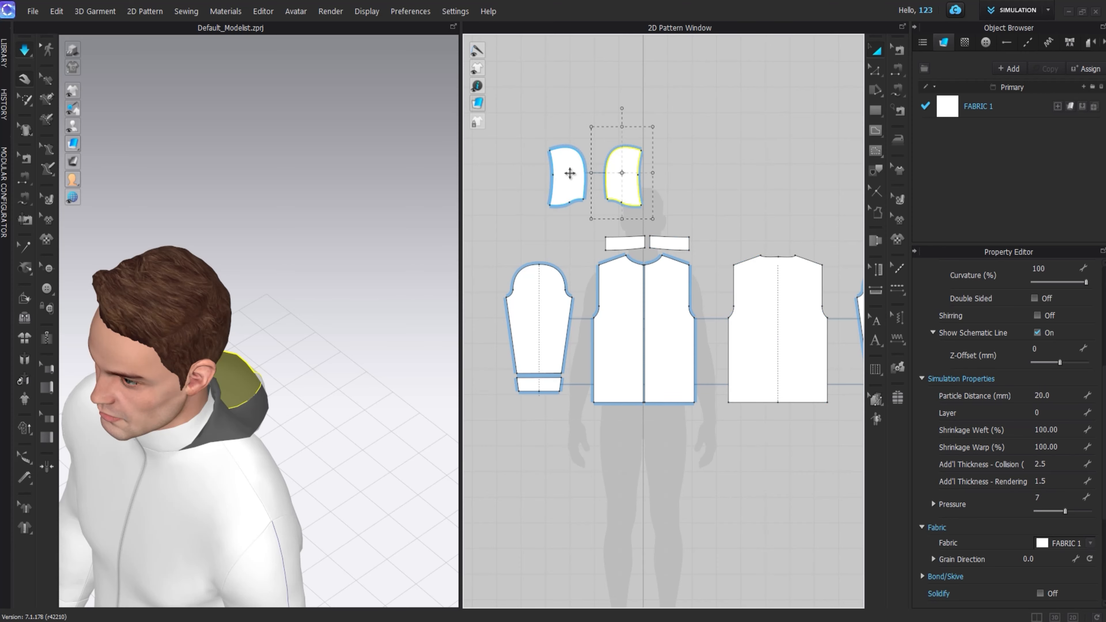
left_click(574, 167, "shift")
left_click_drag(1066, 511, 1080, 508)
left_click(679, 487)
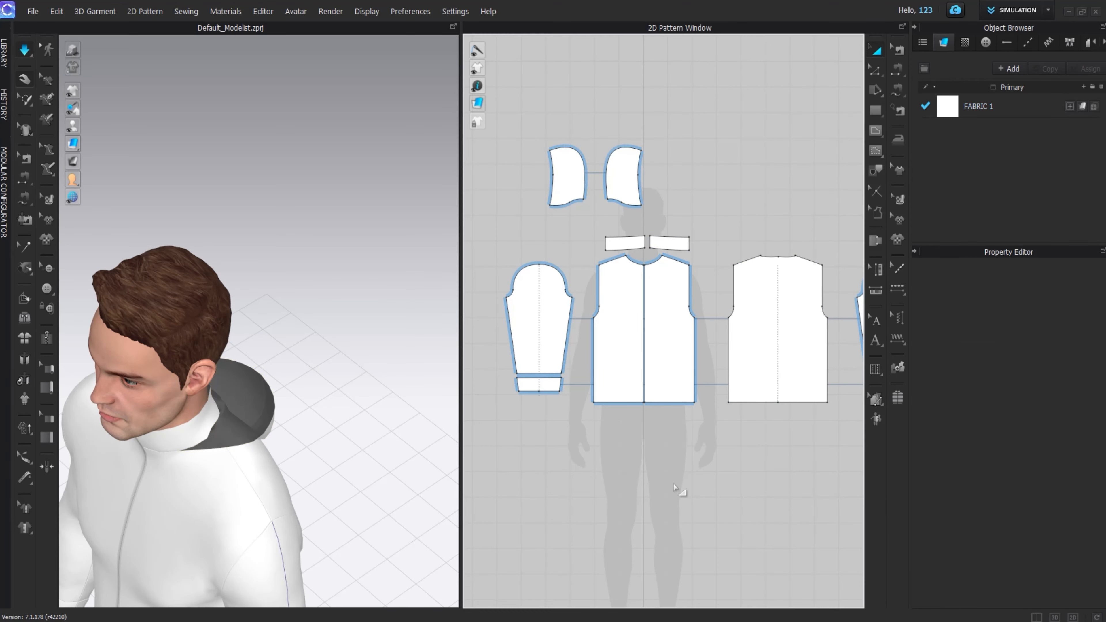
right_click_drag(283, 349, 153, 347)
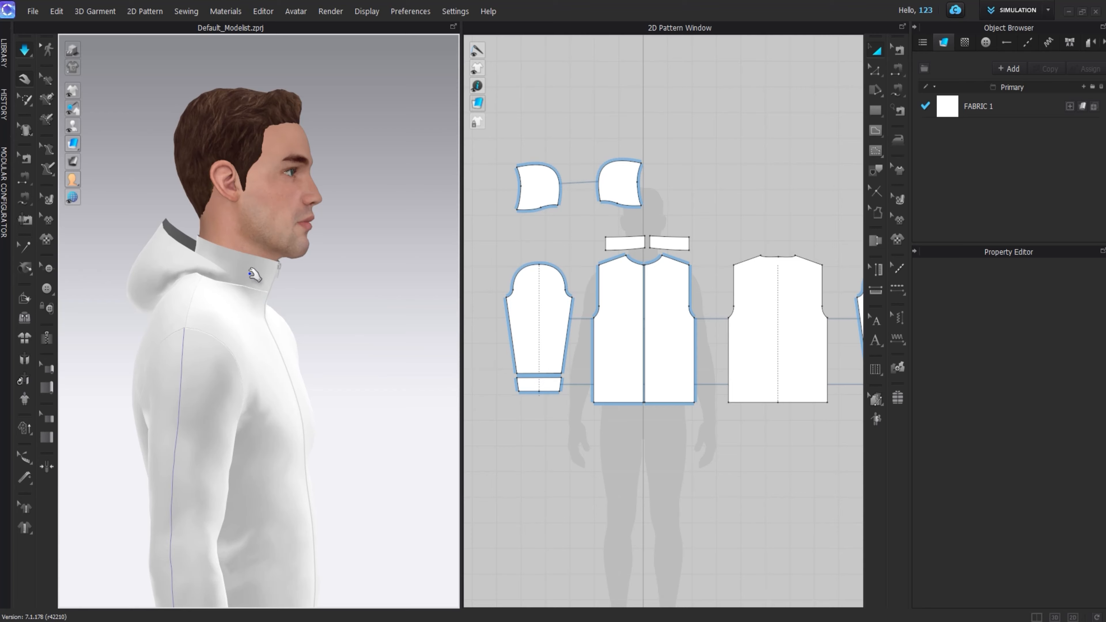
Step: Set the additional rendering thickness of all pattern pieces to 2.0 mm
scroll(590, 219, "down", 2)
scroll(533, 169, "down", 3)
left_click_drag(502, 133, 757, 304)
scroll(1054, 511, "down", 1)
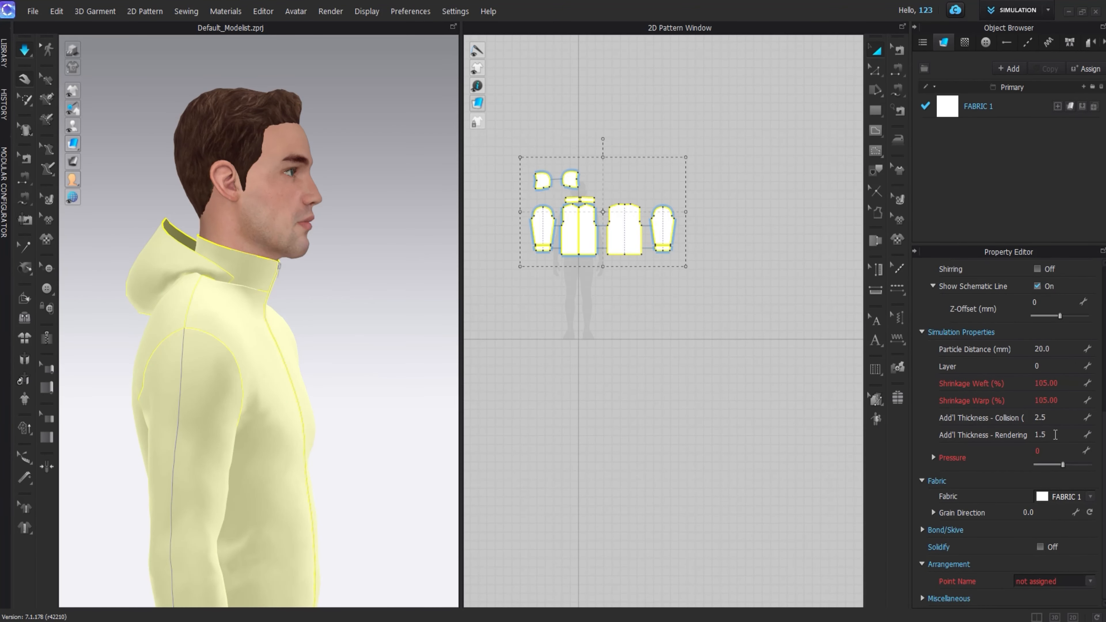
double_click(1057, 435)
key("Return")
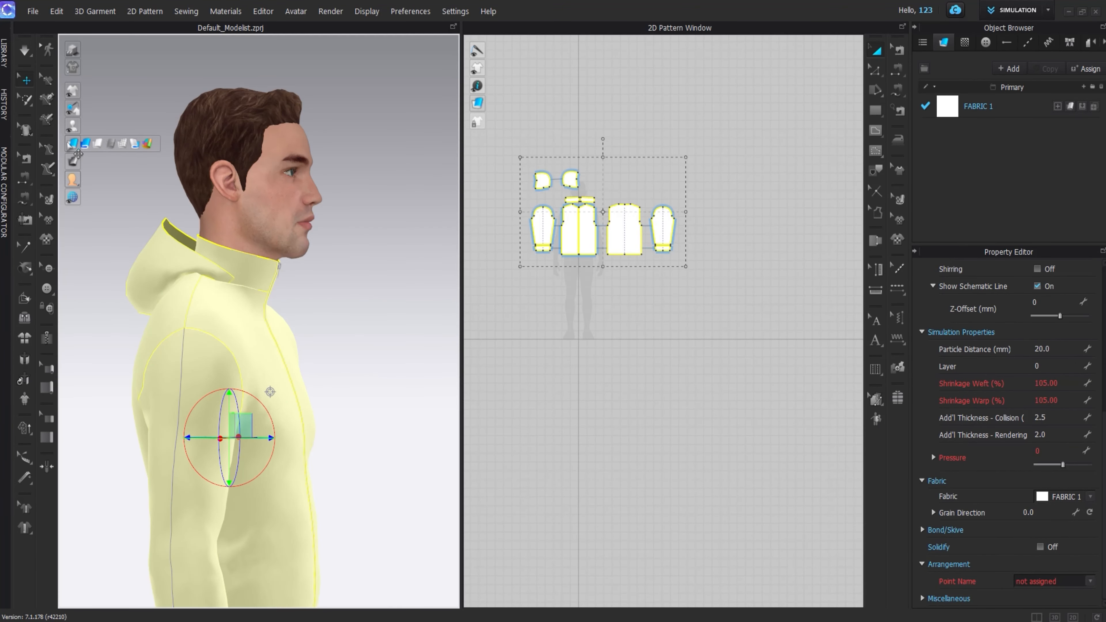
Step: Display the garment with its fabric thickness and start the simulation again
left_click(92, 147)
left_click(481, 310)
key("space")
scroll(242, 248, "down", 2)
middle_click_drag(317, 390, 324, 309)
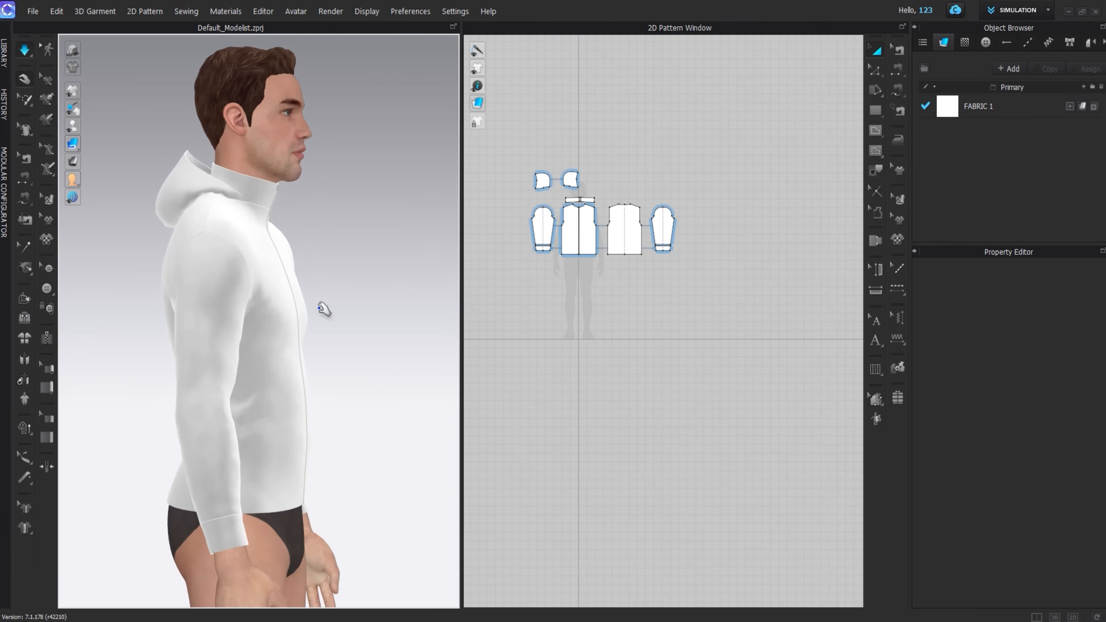
Step: Pull the top's lower hem down at several points during simulation, including at the back, and stop the simulation
right_click_drag(324, 309, 238, 332)
left_click_drag(183, 378, 154, 426)
left_click_drag(321, 376, 342, 409)
right_click_drag(342, 410, 245, 315)
left_click_drag(344, 361, 376, 396)
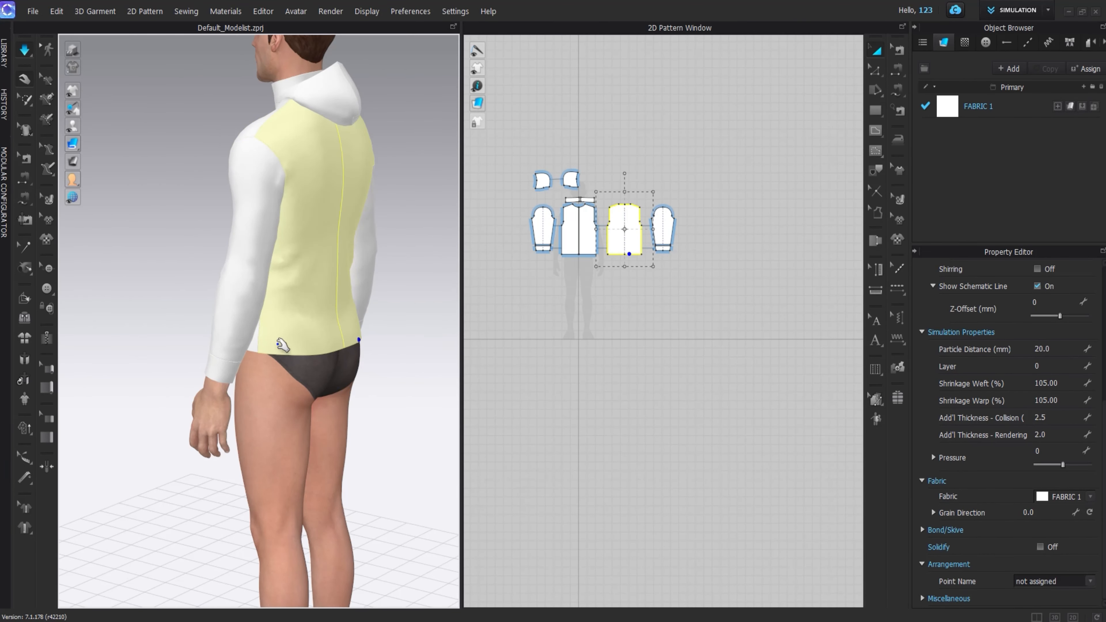
left_click(488, 306)
right_click_drag(262, 305, 363, 281)
key("space")
Step: Set the weft and warp shrinkage of the front and back body panels to 100% and simulate
key("2")
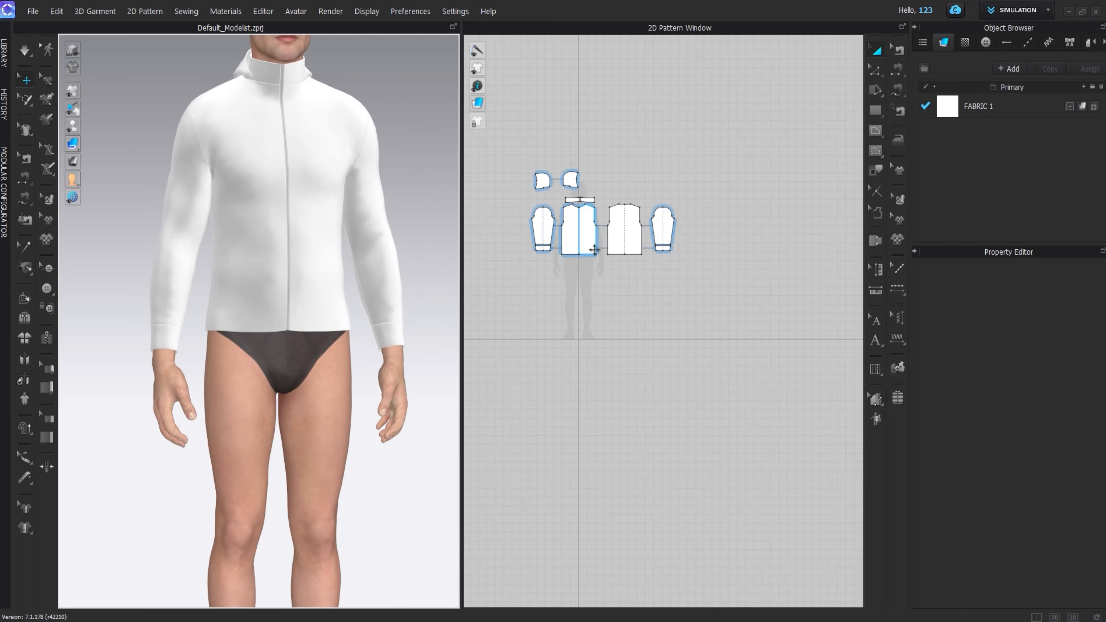
scroll(594, 231, "up", 3)
left_click(583, 244)
left_click(551, 241, "shift")
left_click(644, 248, "shift")
left_click(1054, 418)
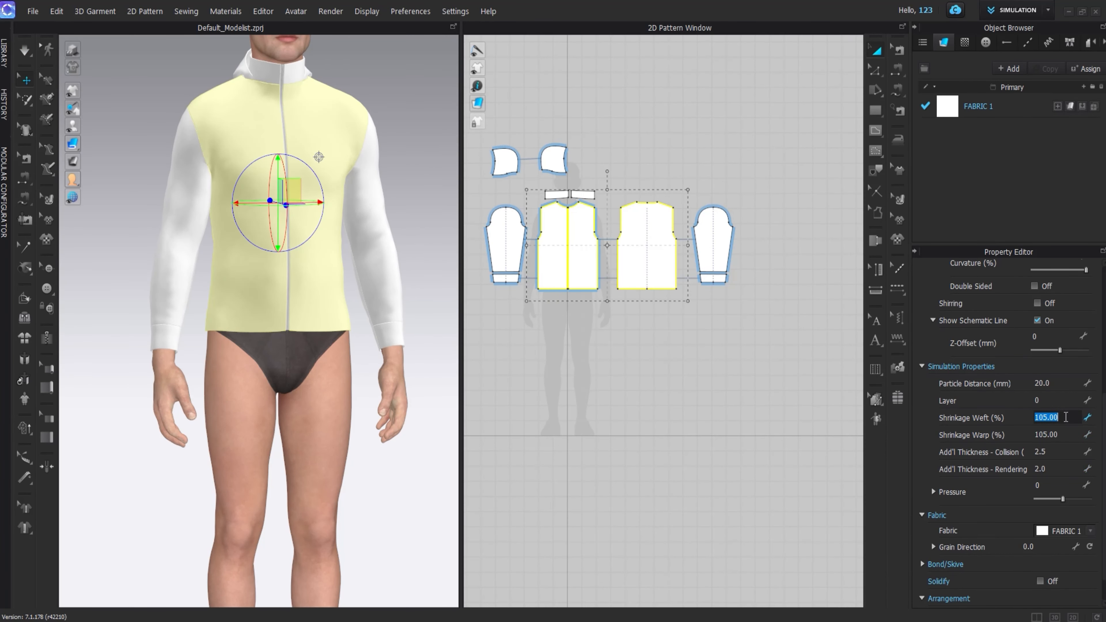
type("100")
key("Return")
left_click(1065, 435)
type("100")
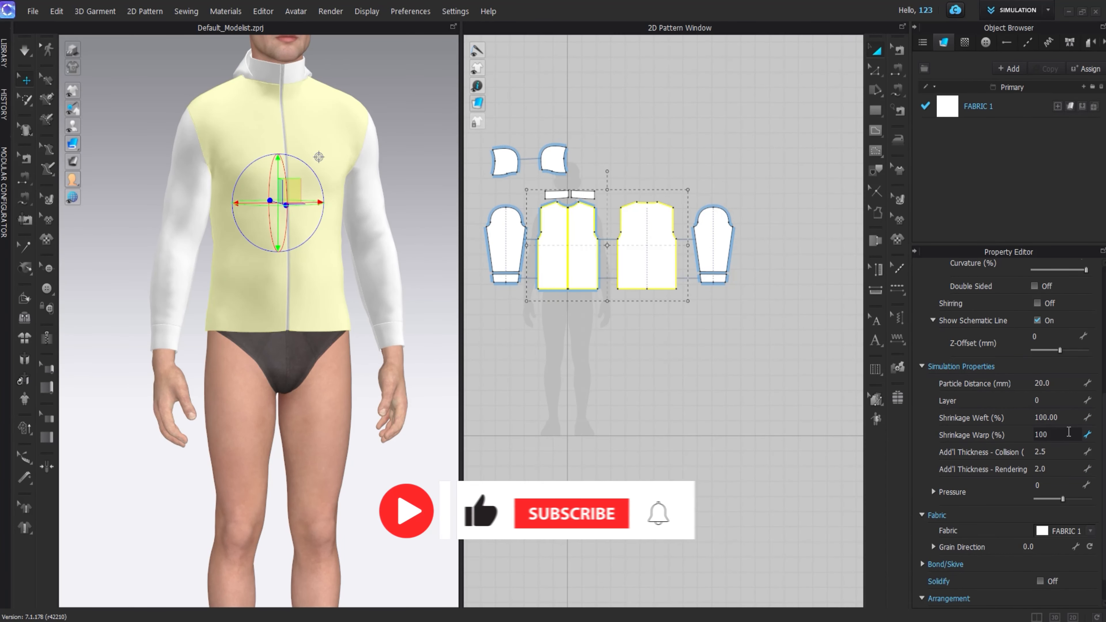
key("Return")
key("space")
left_click(740, 379)
Step: Lengthen both linked hood panels by scaling them upward from their upper edges
right_click_drag(409, 375, 697, 405)
scroll(551, 162, "up", 5)
middle_click_drag(551, 162, 721, 284)
left_click(719, 284)
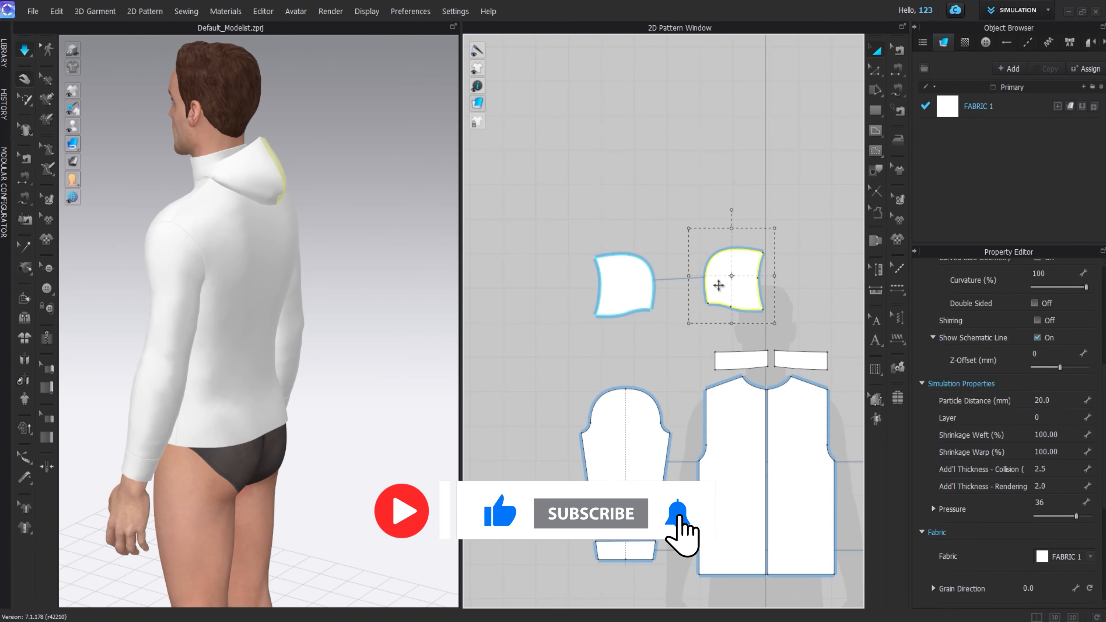
left_click_drag(731, 228, 730, 200)
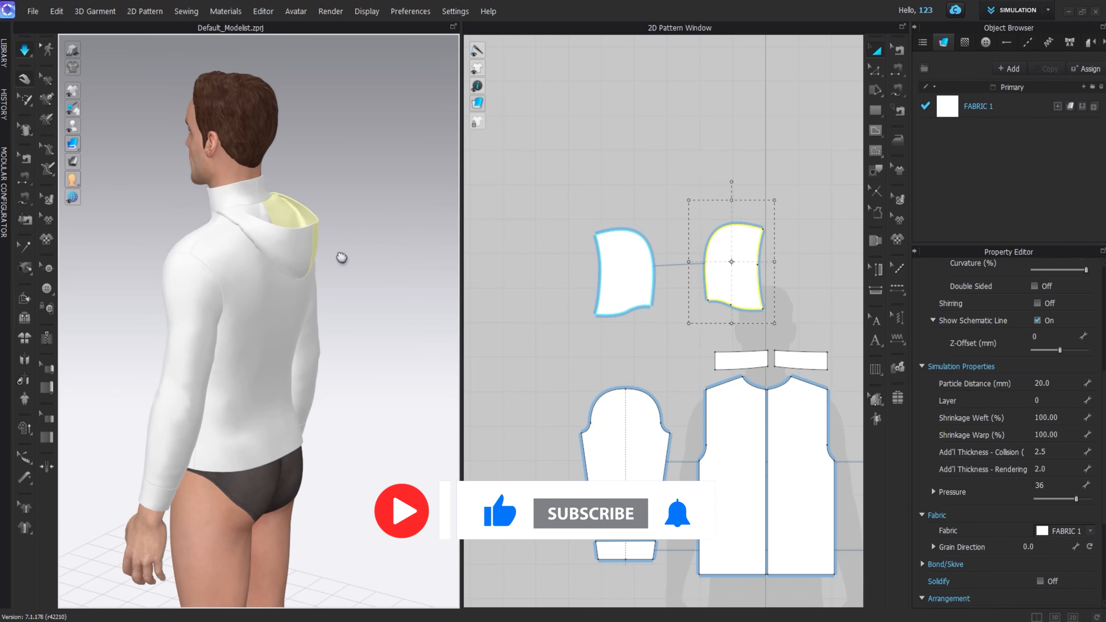
Step: Widen both linked hood panels outward at their front edges and check the hood's drape on the avatar
right_click_drag(340, 254, 307, 232)
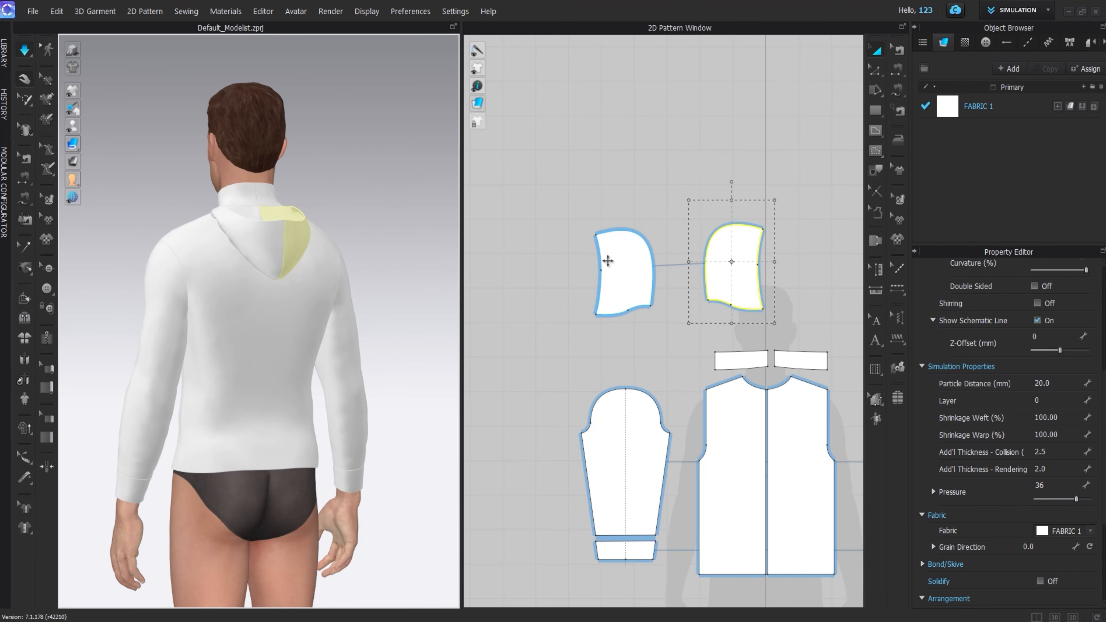
left_click(608, 262)
left_click_drag(583, 268, 574, 269)
key("space")
right_click_drag(288, 259, 198, 309)
scroll(198, 309, "up", 2)
left_click(220, 264)
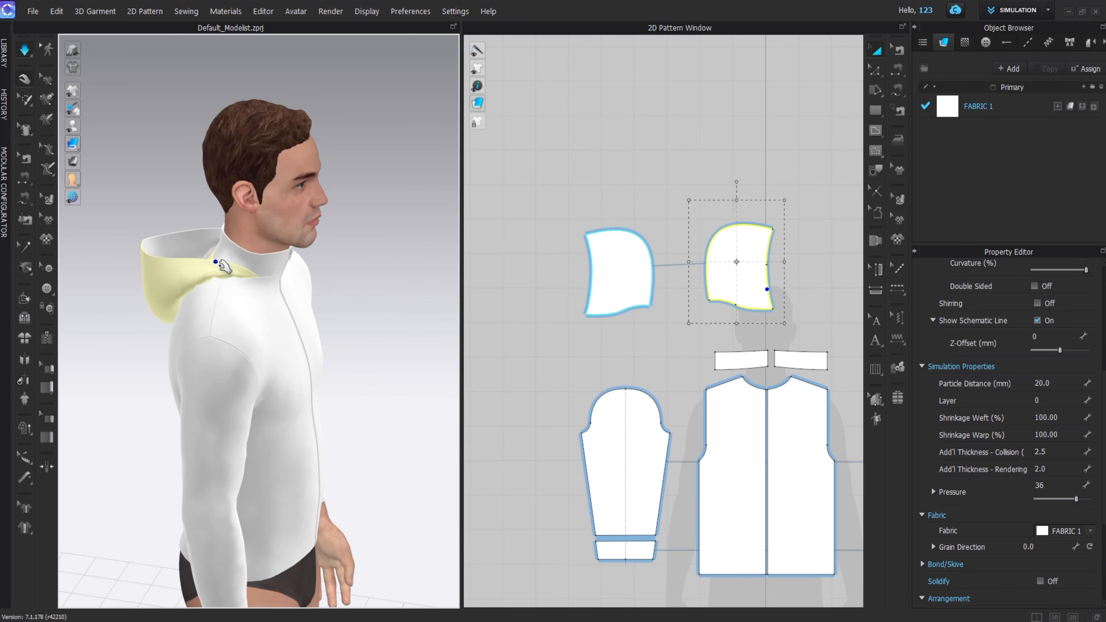
Step: Pull the hood into place around the collar on both sides of the avatar during simulation
left_click(368, 235)
right_click_drag(368, 235, 223, 310)
left_click_drag(222, 307, 195, 279)
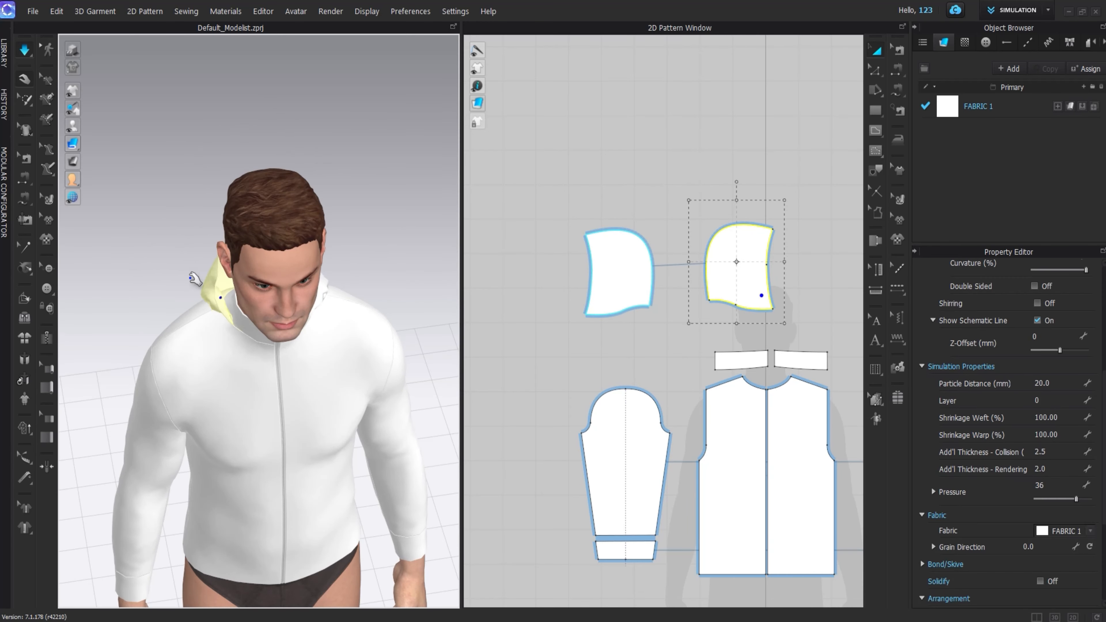
right_click_drag(195, 279, 392, 237)
left_click(392, 237)
right_click_drag(261, 279, 305, 331)
left_click_drag(217, 279, 265, 286)
left_click(654, 333)
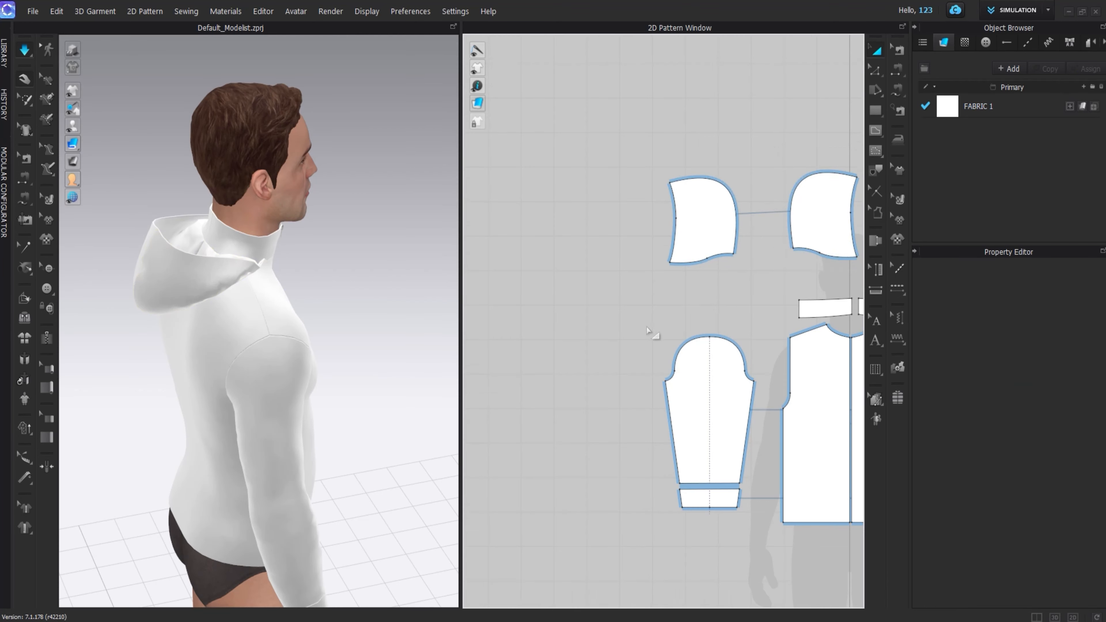
Step: Tack the lower front corner of the hood panel on the avatar's right to the adjacent front body panel near the neckline
middle_click_drag(810, 288, 662, 279)
scroll(662, 279, "up", 1)
left_click(257, 267)
scroll(713, 290, "up", 3)
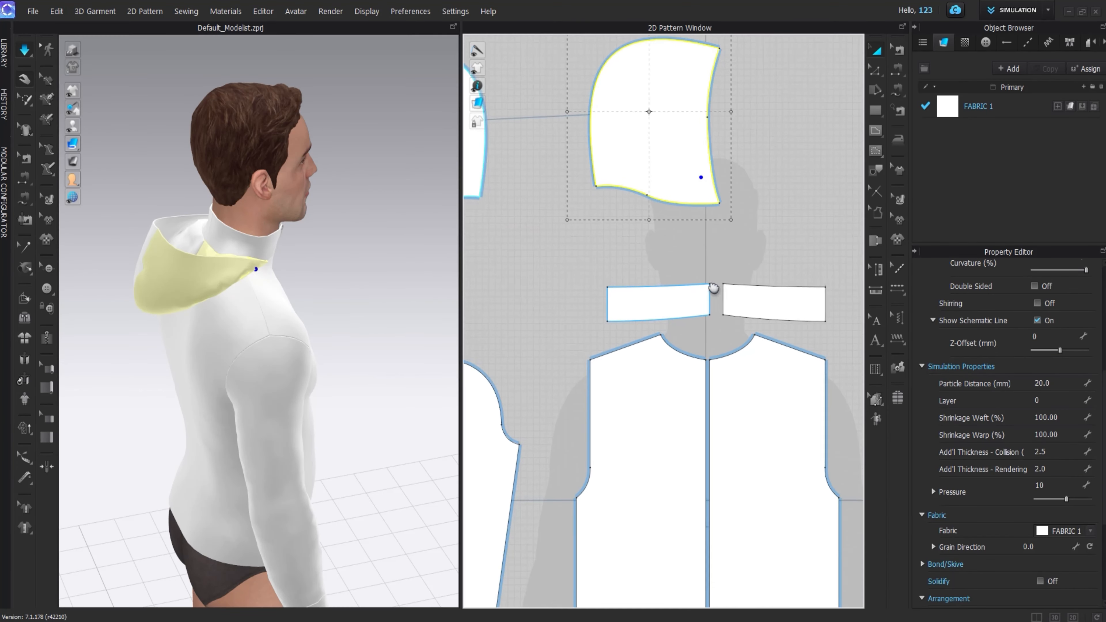
left_click(57, 270)
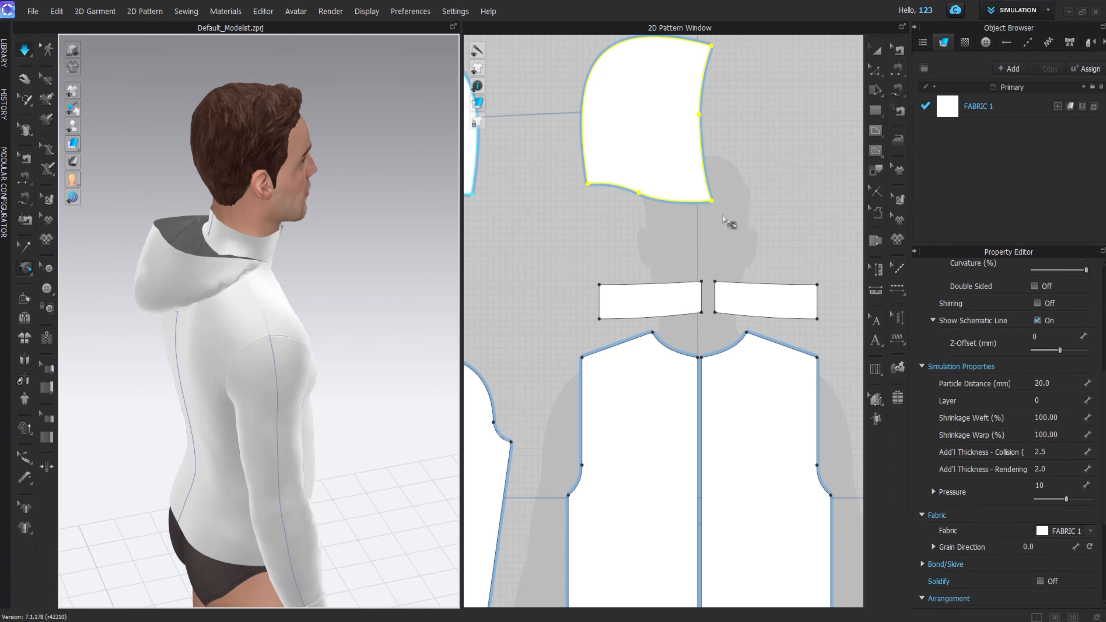
left_click(691, 184)
left_click(647, 357)
Step: Tack the opposite hood panel's lower front corner to the front body panel on the avatar's left, near the neckline
right_click_drag(370, 331, 244, 331)
scroll(631, 209, "down", 2)
middle_click_drag(566, 209, 673, 209)
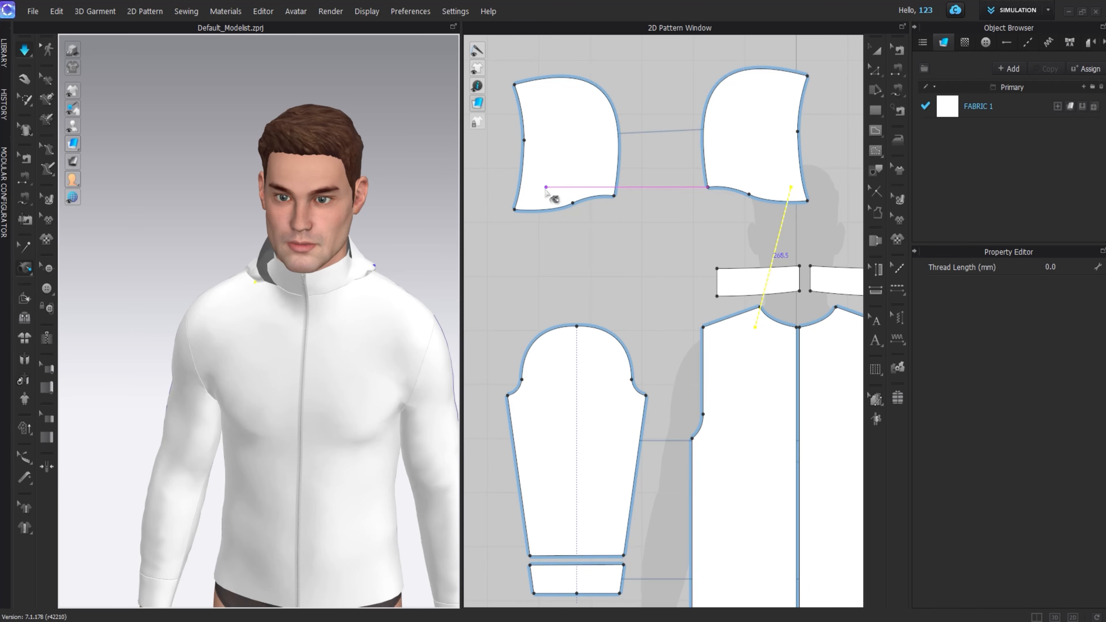
left_click(534, 197)
middle_click_drag(657, 259, 598, 242)
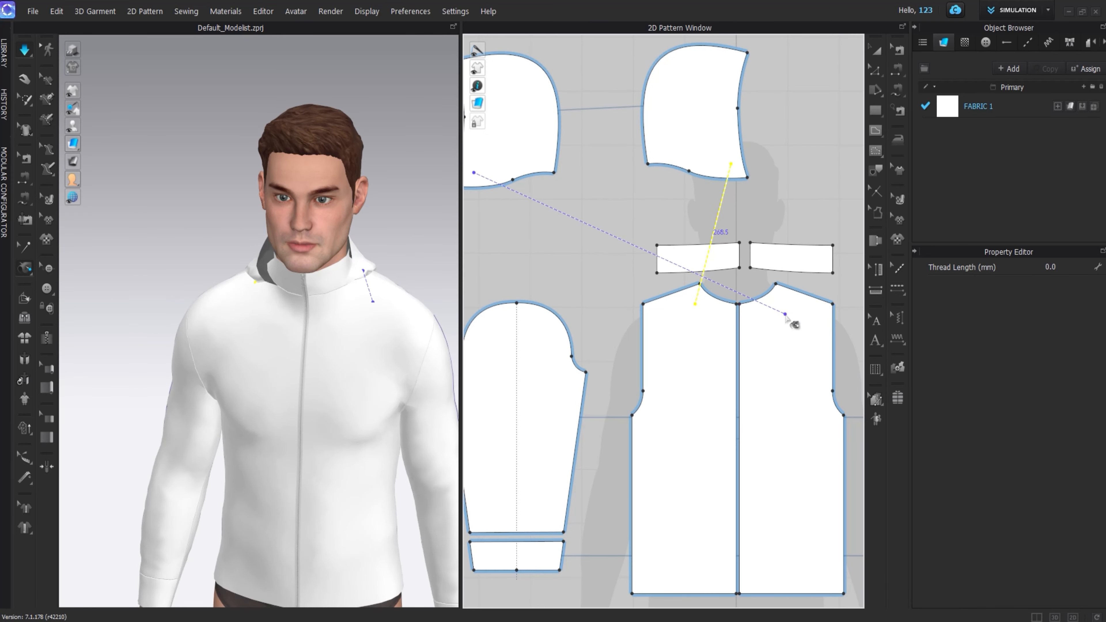
left_click(783, 306)
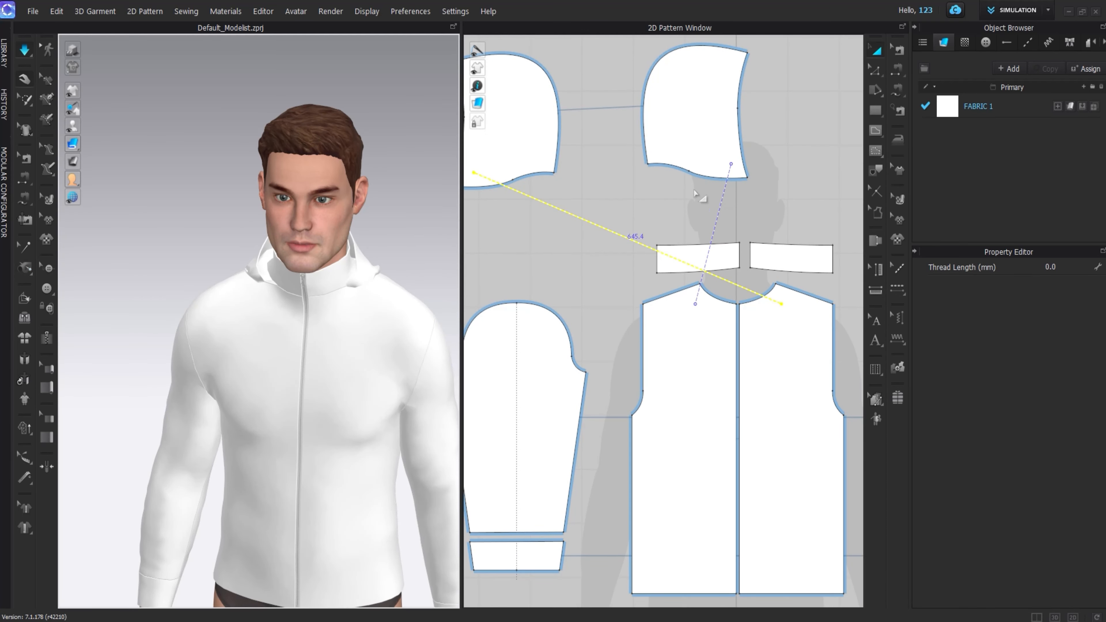
Step: Move the tack point on the avatar's left hood panel closer to the panel's front edge
right_click_drag(361, 244, 261, 250)
scroll(331, 244, "up", 3)
middle_click_drag(523, 174, 623, 192)
scroll(566, 187, "up", 4)
left_click(593, 198)
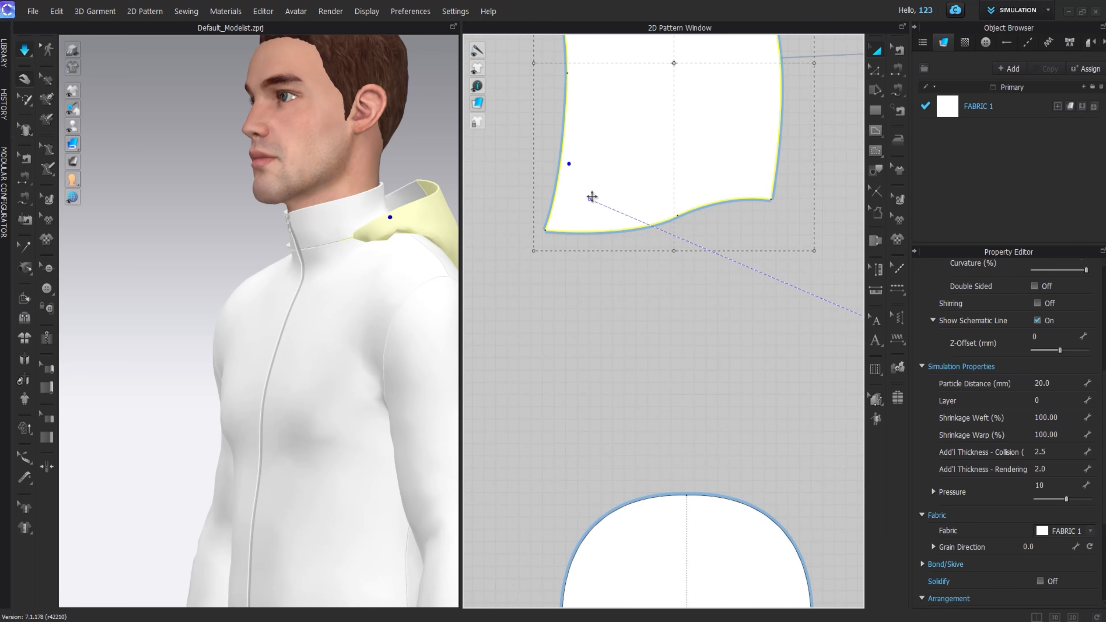
left_click(25, 249)
left_click_drag(589, 199, 571, 198)
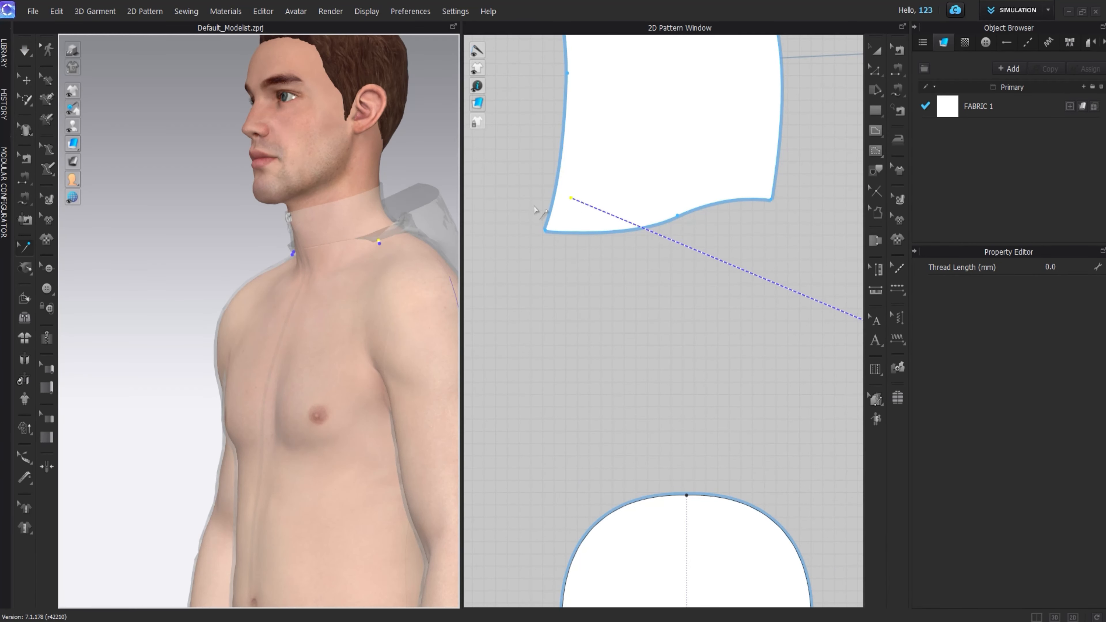
left_click(25, 78)
right_click_drag(174, 194, 345, 232)
left_click(362, 242)
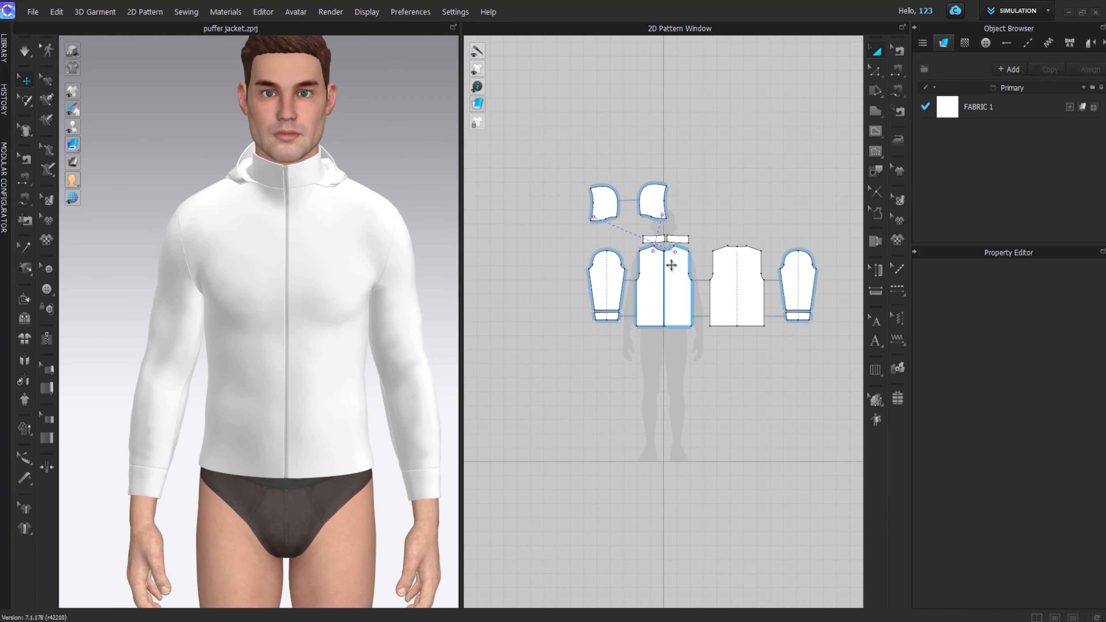
Step: Draw a narrow vertical internal rectangle about 15 by 94 mm on the linked front body panel, beside the zip edge
scroll(616, 276, "up", 5)
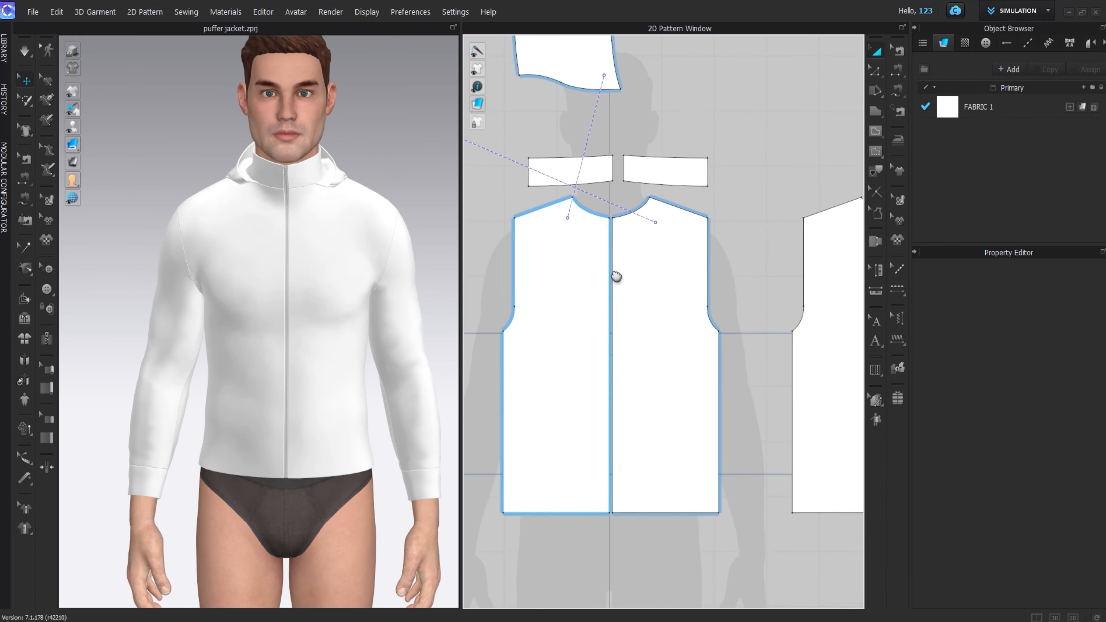
middle_click_drag(616, 277, 701, 313)
left_click(876, 136)
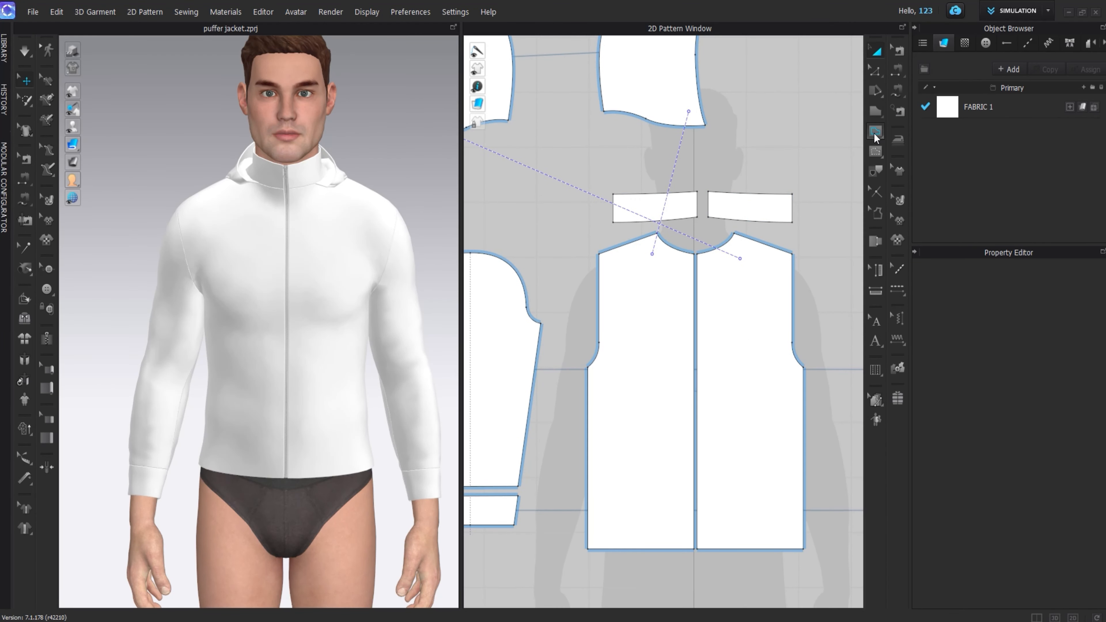
scroll(678, 290, "up", 3)
left_click(687, 305)
left_click(687, 394)
left_click(674, 394)
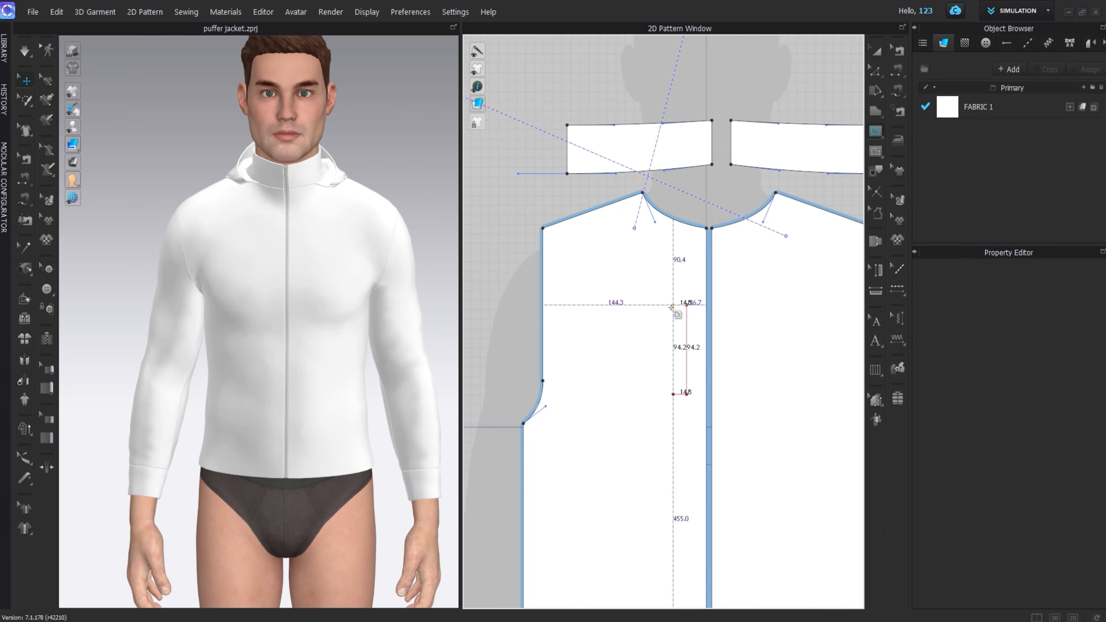
left_click(673, 306)
left_click(687, 305)
Step: Narrow the linked internal rectangles on the front body panels and shift them slightly downward
key("a")
middle_click_drag(674, 257, 615, 146)
scroll(650, 254, "up", 5)
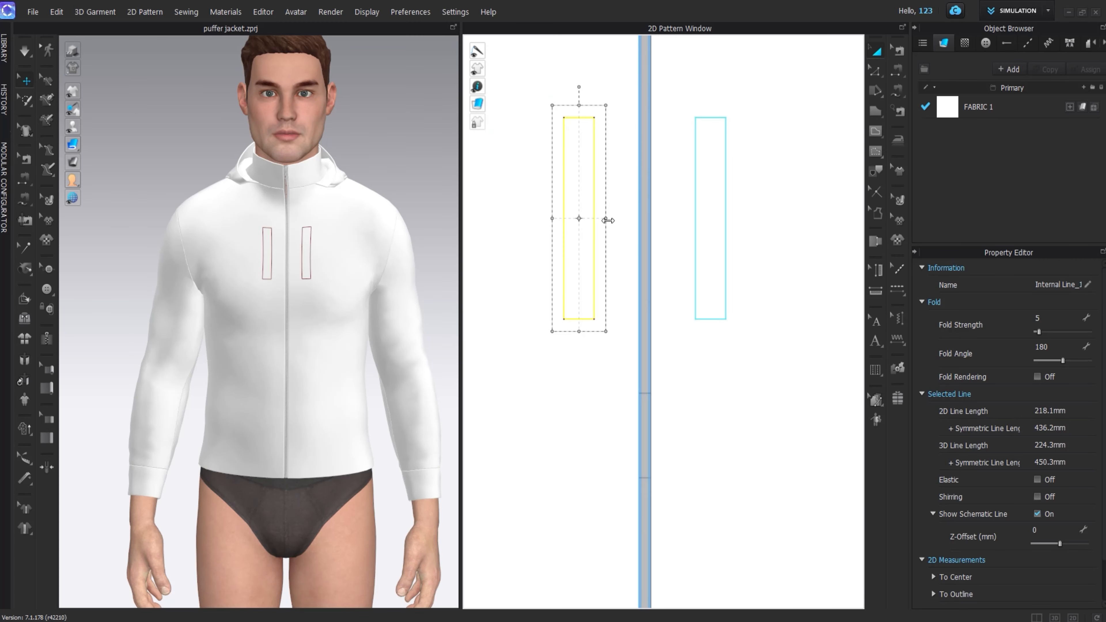
left_click_drag(609, 221, 582, 269)
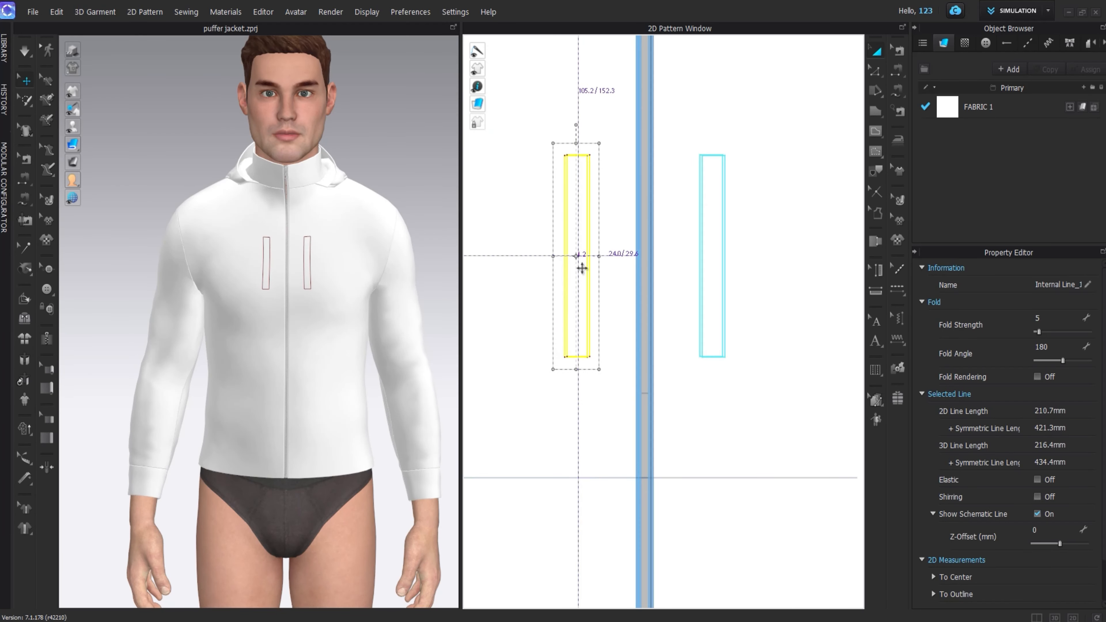
Step: Remove the symmetric link between the two internal rectangles on the front body panels
left_click(722, 234)
right_click(722, 236)
left_click(716, 252)
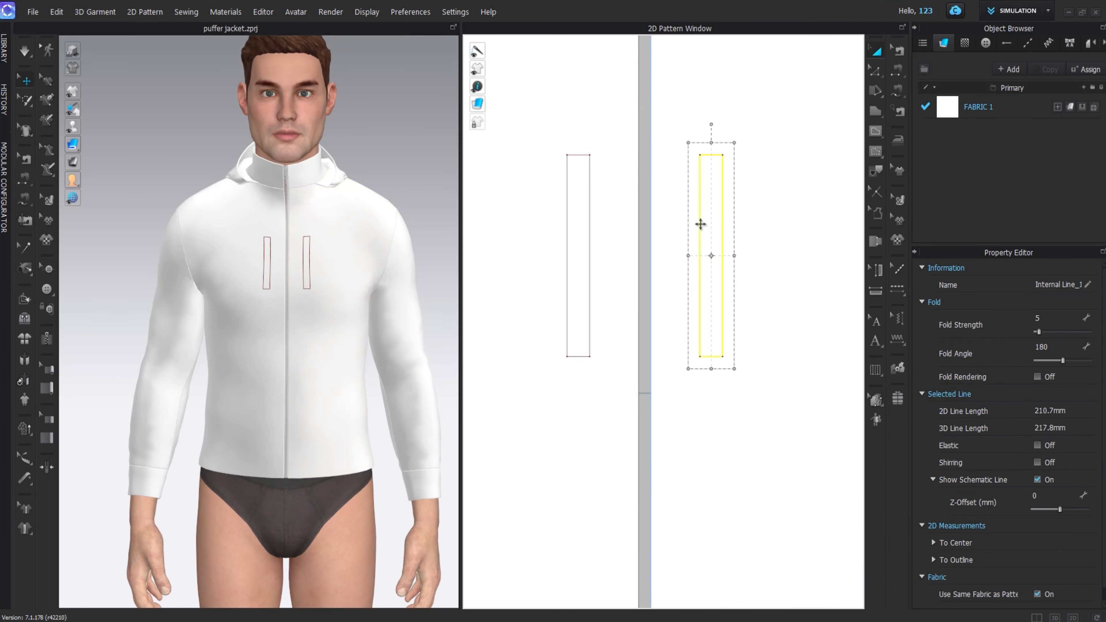